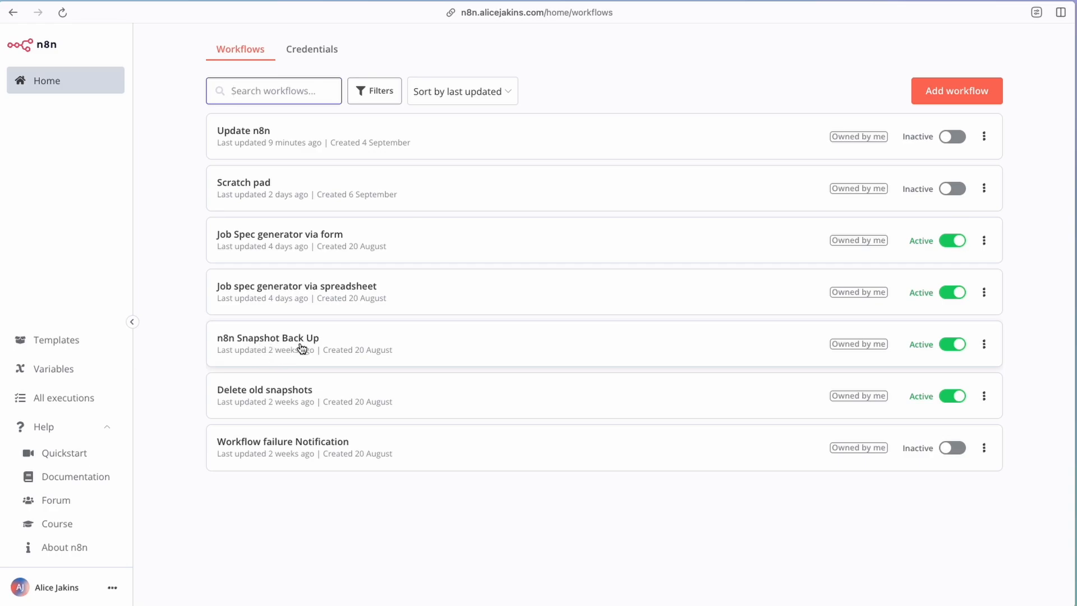
- Open the "n8n Snapshot Back Up" workflow in the editor
{"action": "left_click", "coordinate": [381, 350]}
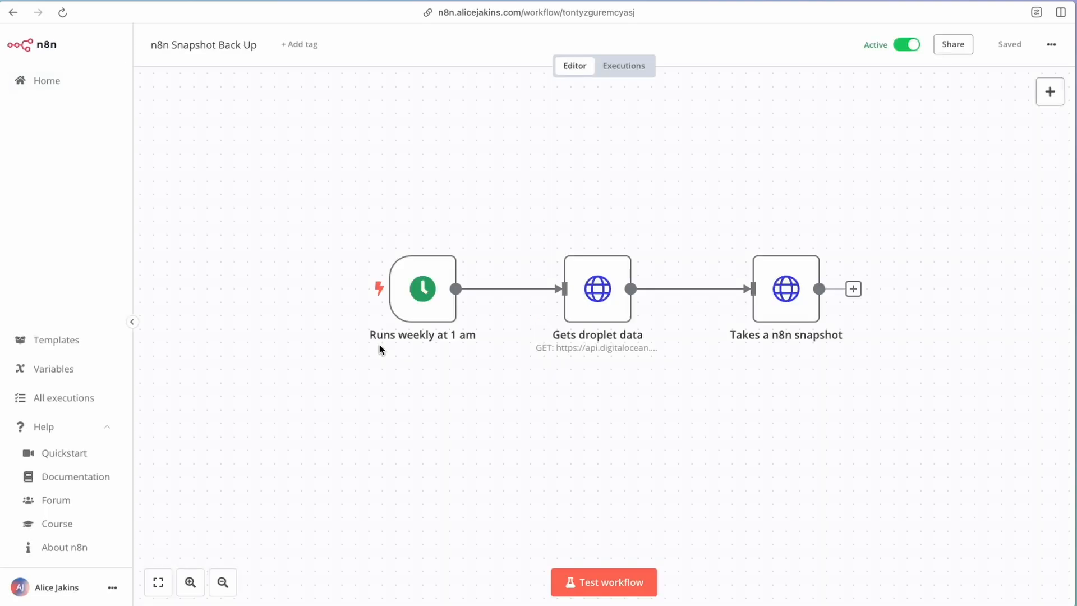
{"action": "scroll", "coordinate": [484, 390], "scroll_direction": "right", "scroll_amount": 2}
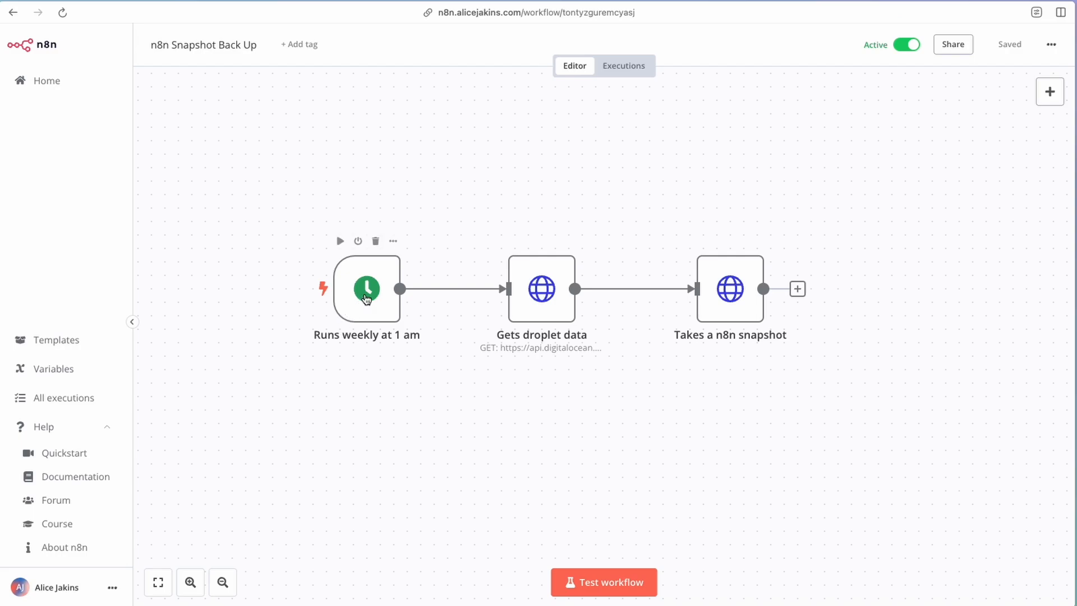
- Search the node library for trigger nodes and for "time", and leave it without adding a node
{"action": "left_click", "coordinate": [1049, 92]}
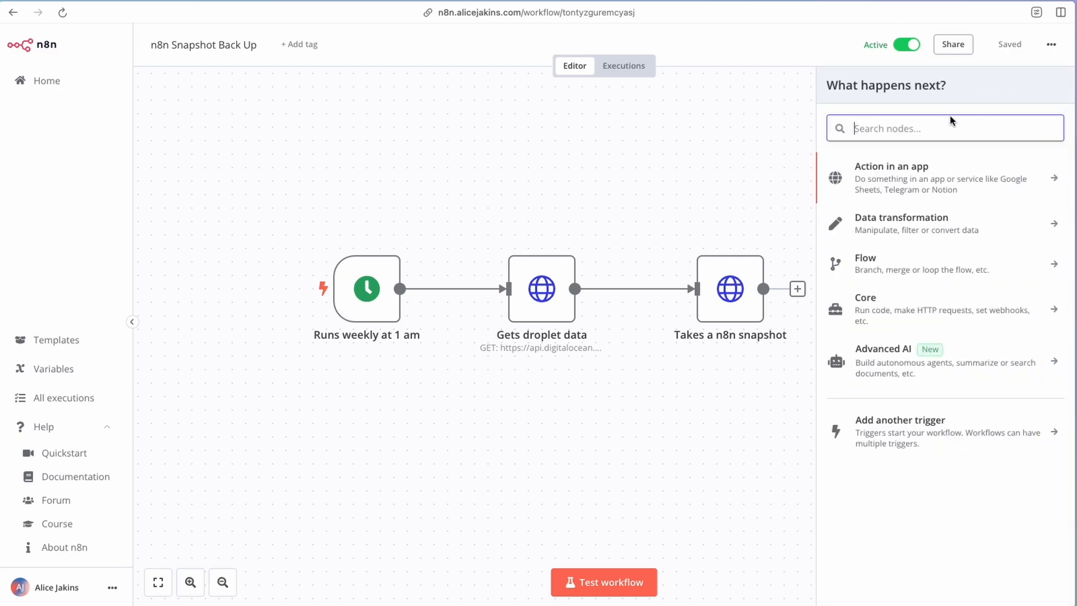
{"action": "type", "text": "triggee"}
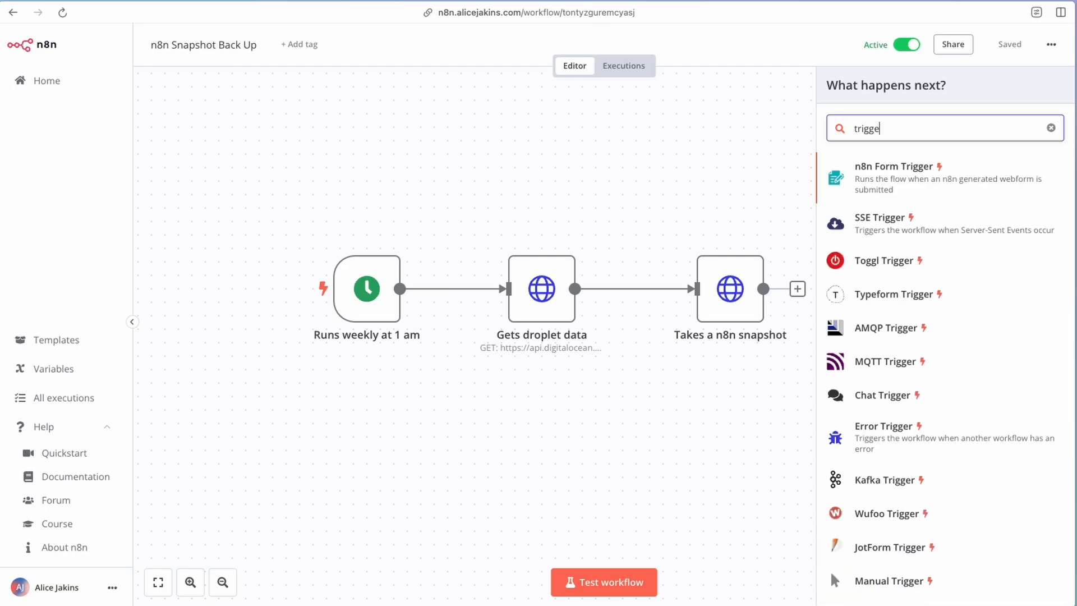
{"action": "key", "text": "BackSpace"}
{"action": "key", "text": "BackSpace"}
{"action": "key", "text": "BackSpace"}
{"action": "key", "text": "BackSpace"}
{"action": "key", "text": "BackSpace"}
{"action": "key", "text": "BackSpace"}
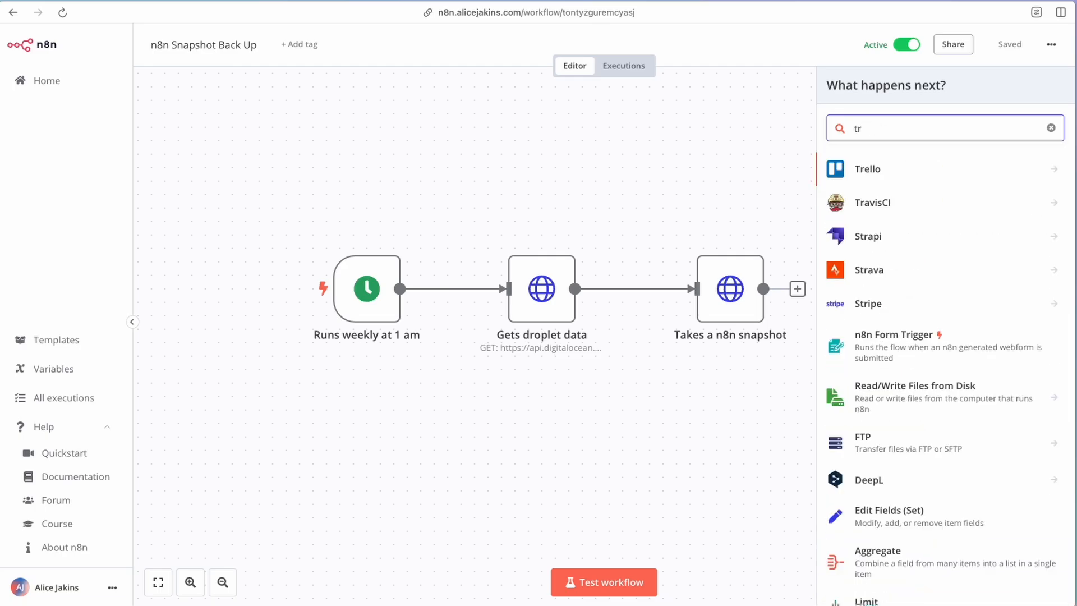
{"action": "type", "text": "ime"}
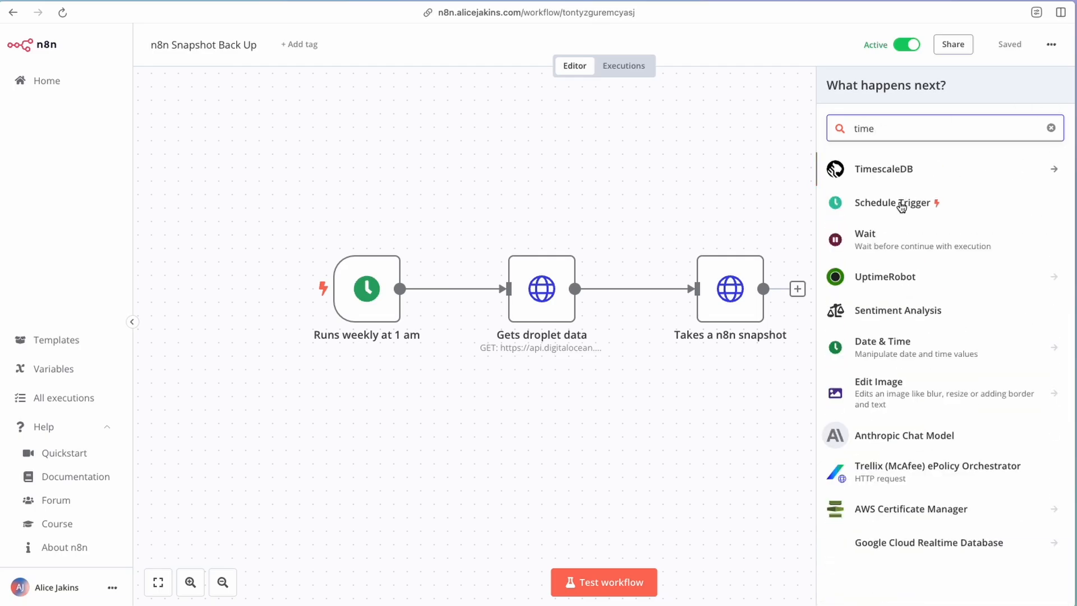
{"action": "left_click", "coordinate": [609, 178]}
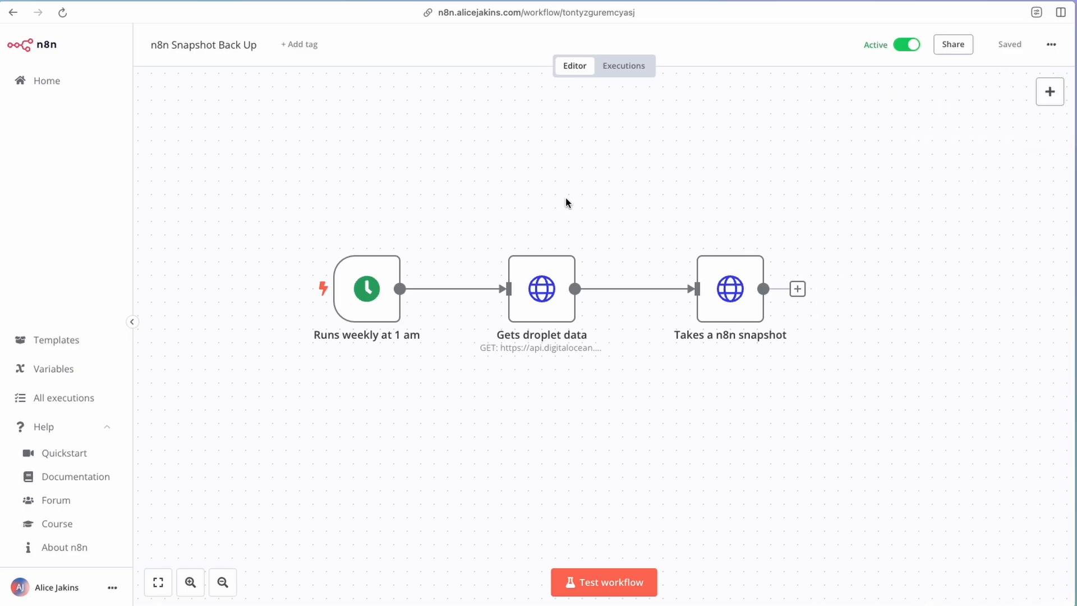
- Review the schedule settings of the "Runs weekly at 1 am" trigger node and return to the canvas
{"action": "double_click", "coordinate": [359, 290]}
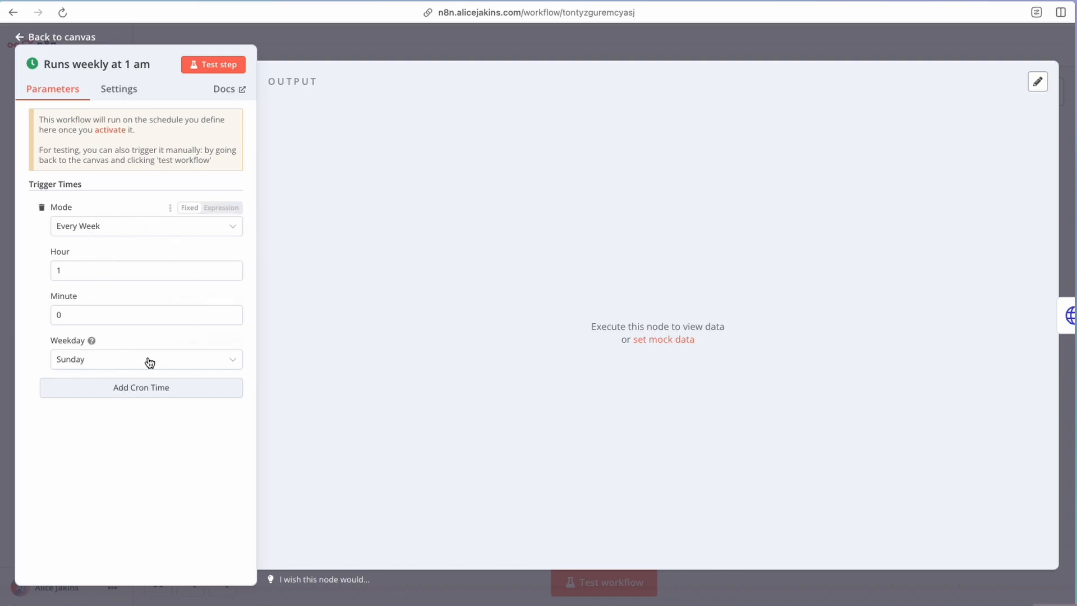
{"action": "left_click", "coordinate": [317, 43]}
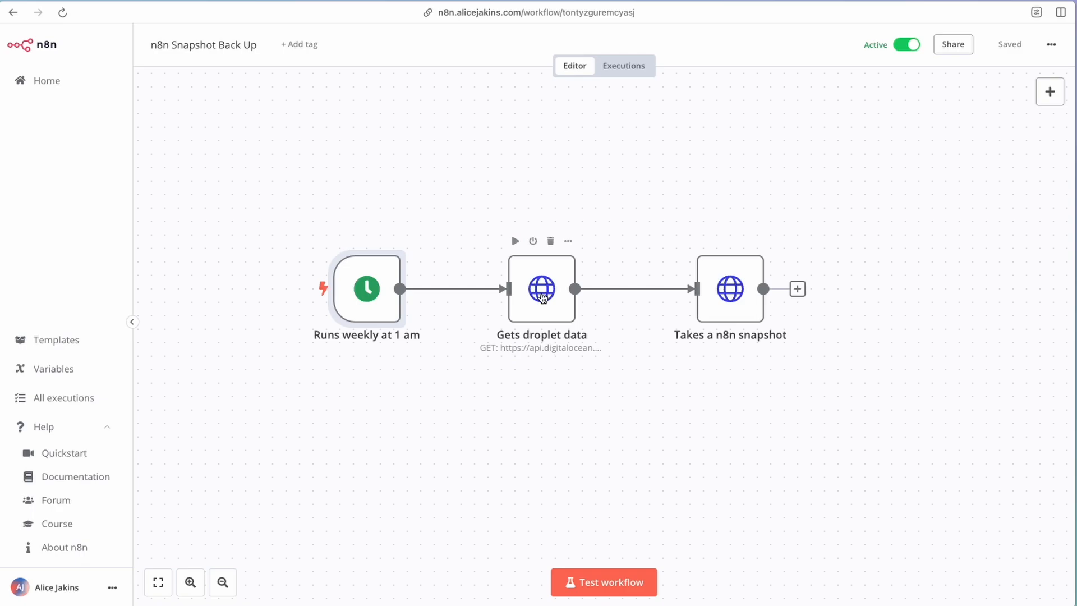
- Search the node library for a DigitalOcean node using "digita" and "ocean", and leave it without adding a node
{"action": "left_click", "coordinate": [1049, 91]}
{"action": "type", "text": "d"}
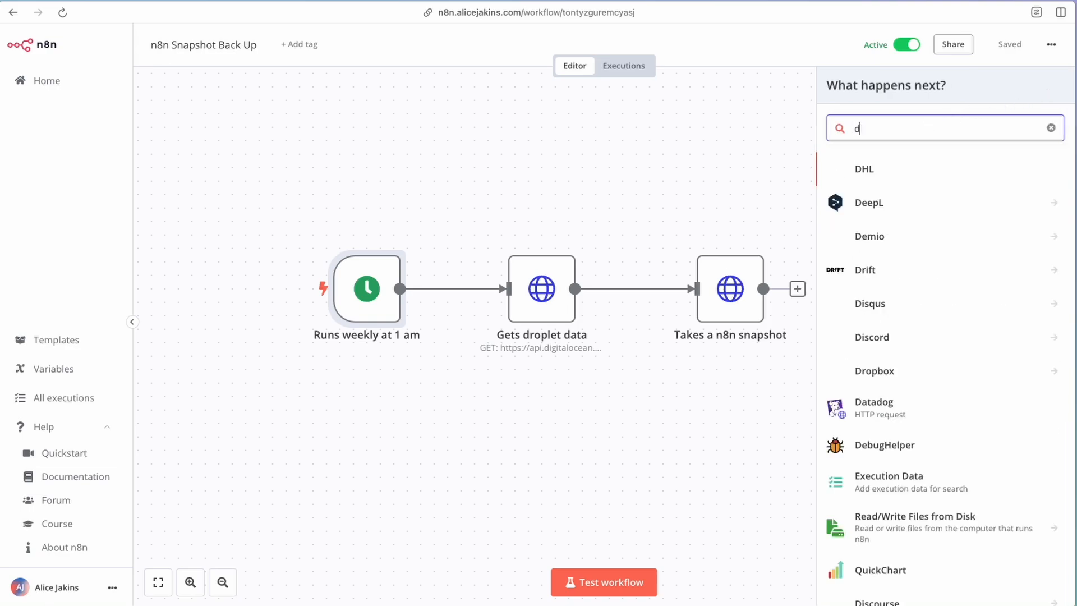
{"action": "type", "text": "igita"}
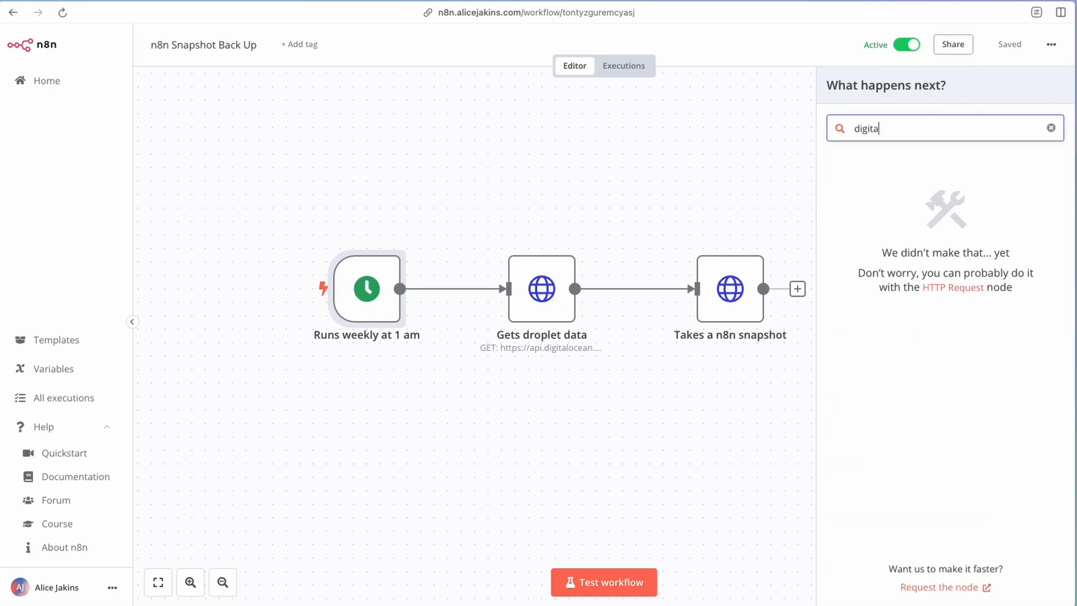
{"action": "key", "text": "BackSpace"}
{"action": "key", "text": "BackSpace"}
{"action": "key", "text": "BackSpace"}
{"action": "key", "text": "BackSpace"}
{"action": "key", "text": "BackSpace"}
{"action": "key", "text": "BackSpace"}
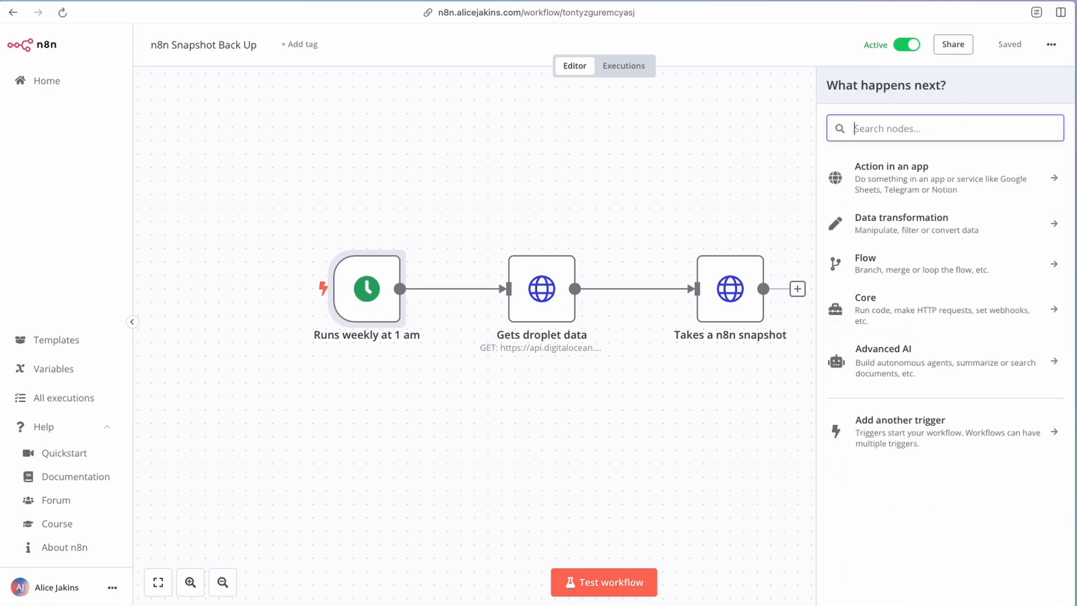
{"action": "type", "text": "ocean"}
{"action": "key", "text": "BackSpace"}
{"action": "key", "text": "BackSpace"}
{"action": "key", "text": "BackSpace"}
{"action": "key", "text": "BackSpace"}
{"action": "key", "text": "BackSpace"}
{"action": "left_click", "coordinate": [709, 167]}
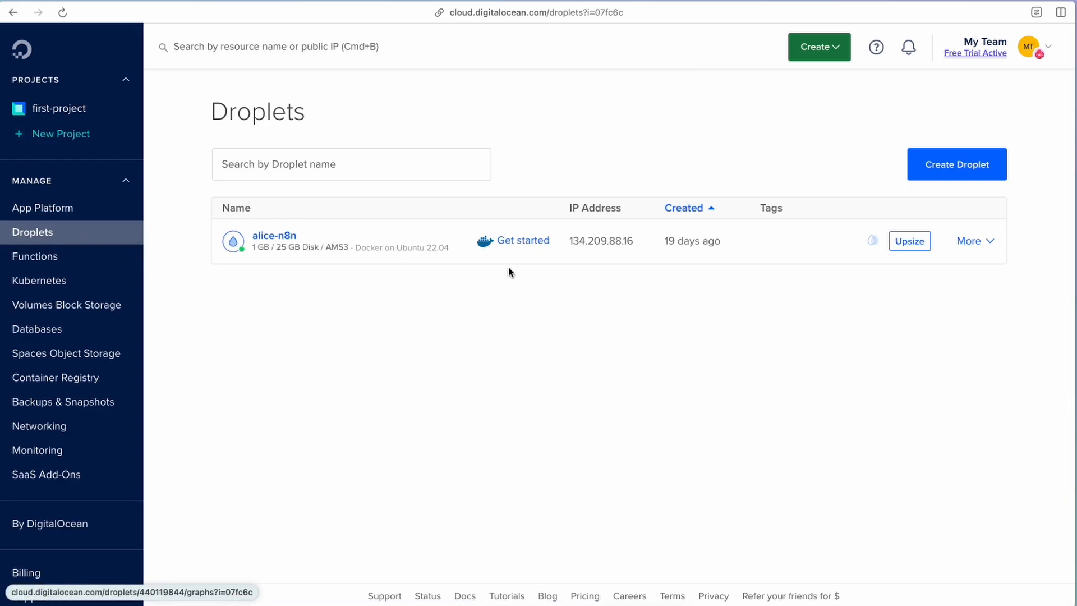
- In DigitalOcean, open the n8n droplet's snapshots page and examine the creation dates of its existing snapshots
{"action": "left_click", "coordinate": [281, 245]}
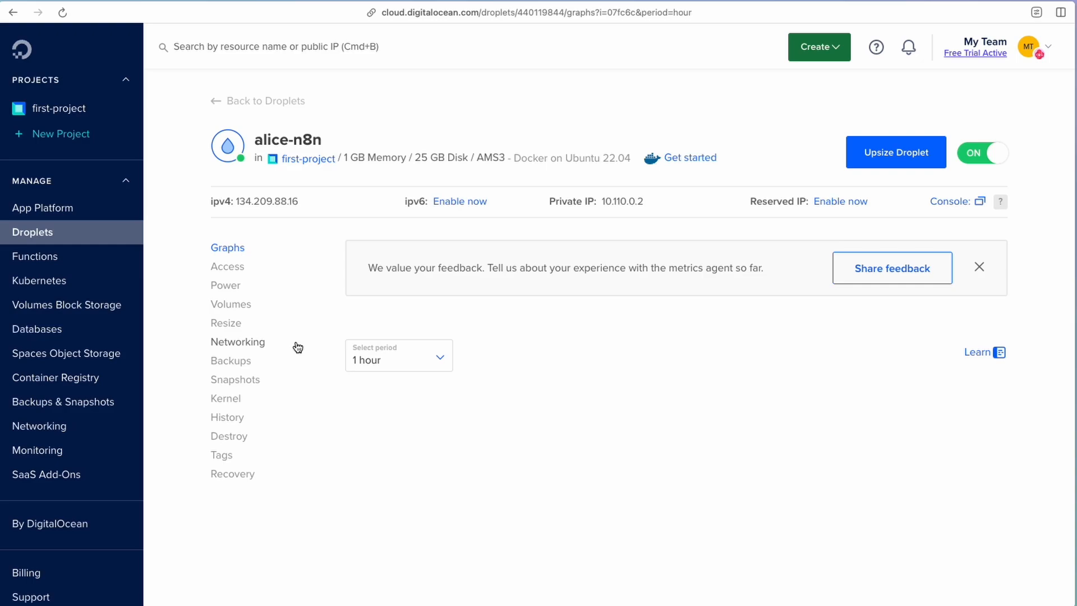
{"action": "left_click", "coordinate": [242, 384]}
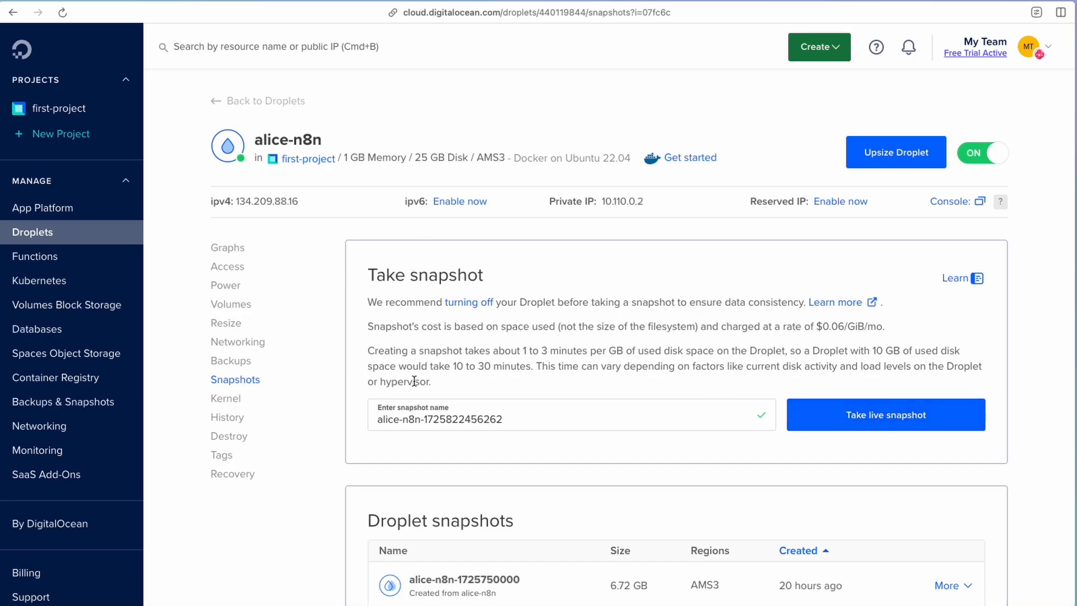
{"action": "scroll", "coordinate": [477, 362], "scroll_direction": "down", "scroll_amount": 3}
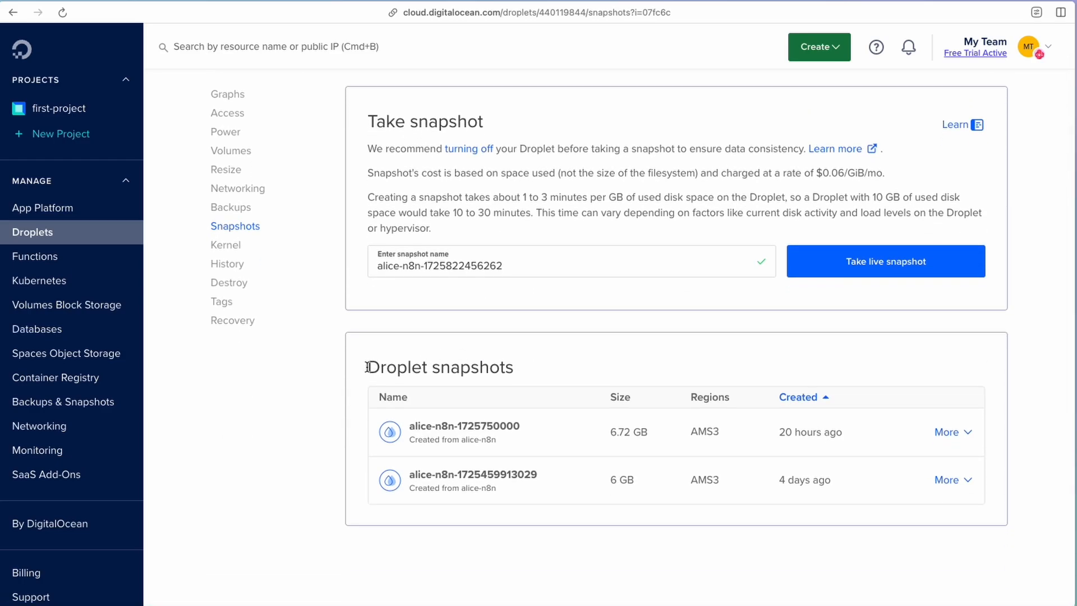
{"action": "left_click_drag", "start_coordinate": [368, 367], "coordinate": [515, 367]}
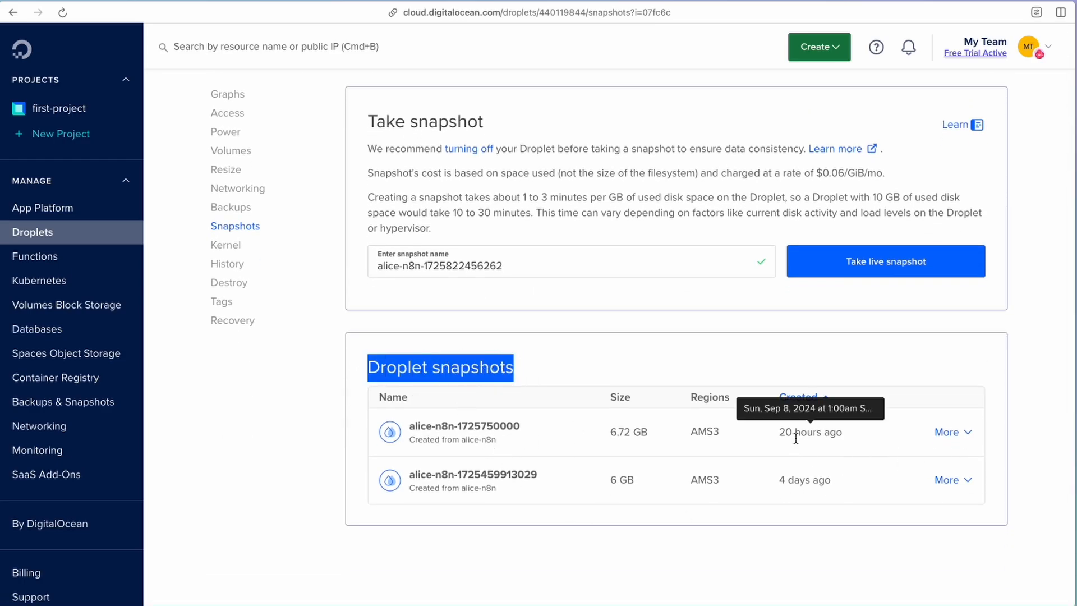
{"action": "mouse_move", "coordinate": [786, 481]}
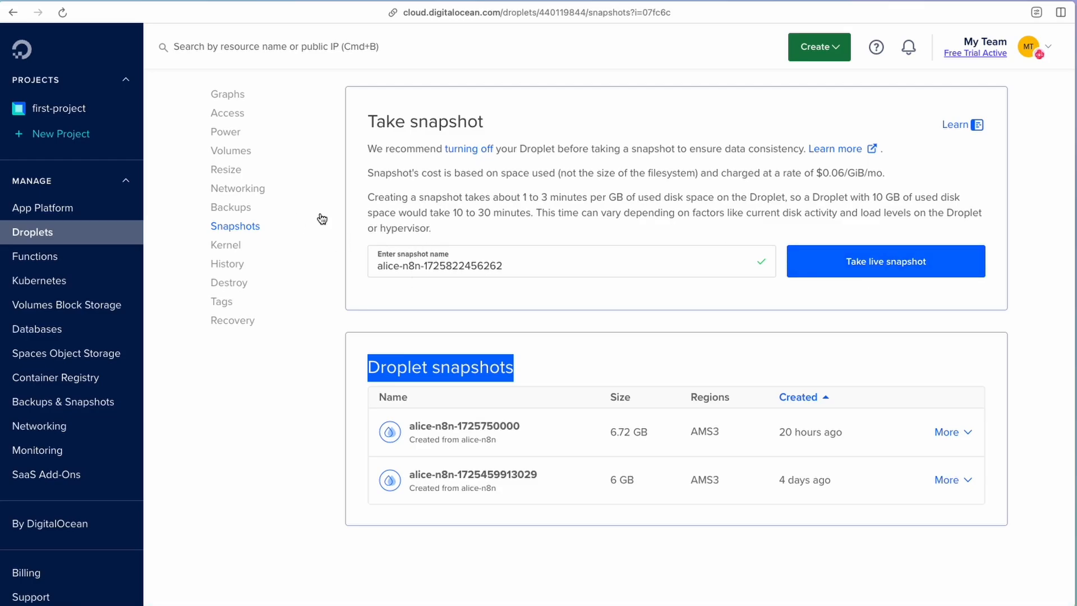
{"action": "scroll", "coordinate": [318, 231], "scroll_direction": "up", "scroll_amount": 1}
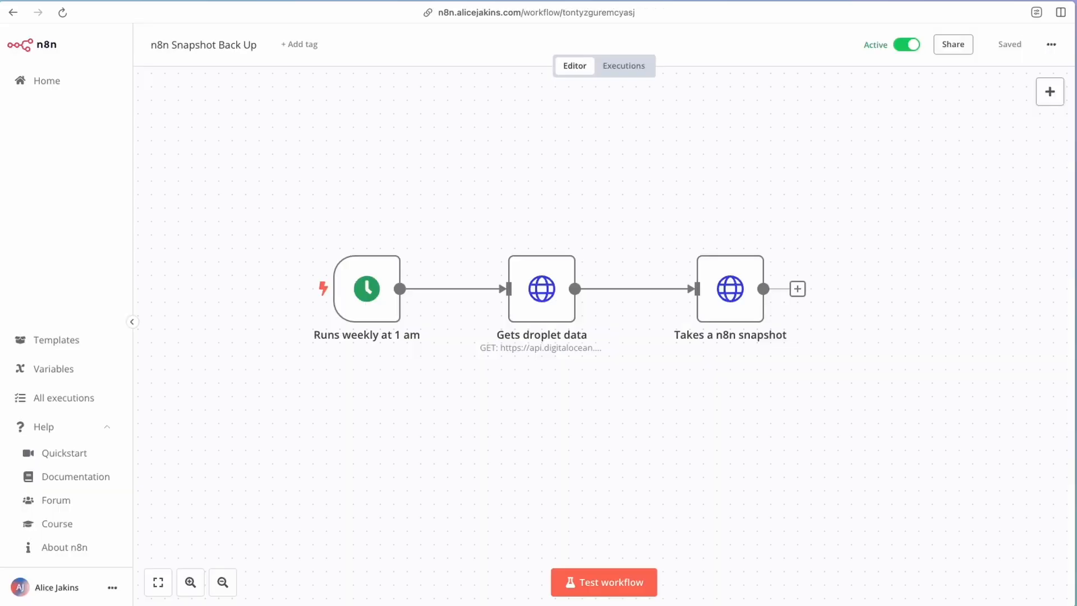
- Switch back to n8n and review the "Gets droplet data" node's parameters and its available header credentials
{"action": "mouse_move", "coordinate": [527, 312]}
{"action": "double_click", "coordinate": [545, 299]}
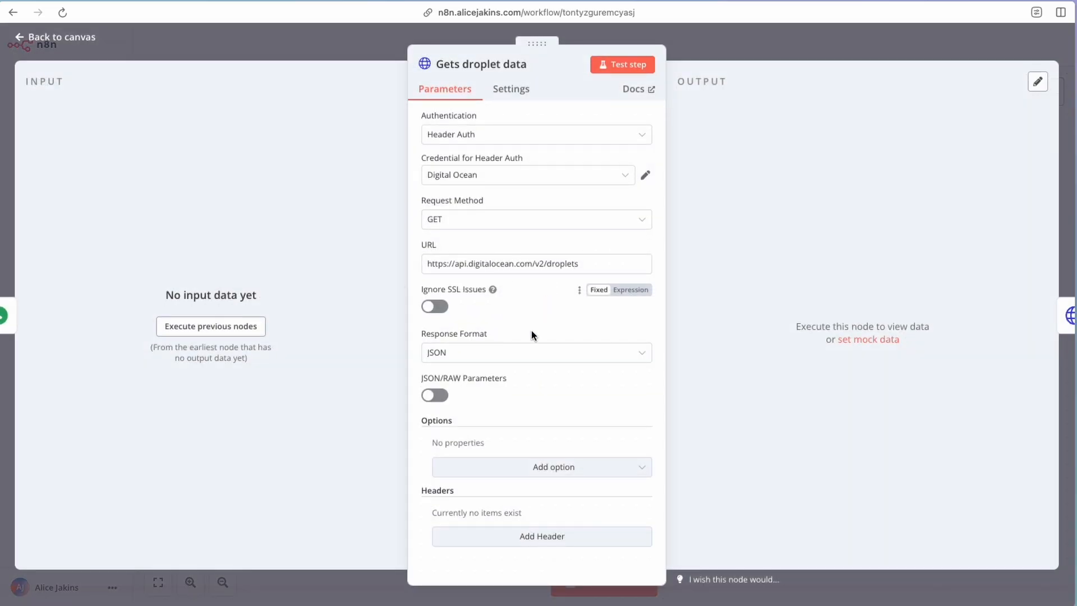
{"action": "scroll", "coordinate": [519, 366], "scroll_direction": "down", "scroll_amount": 4}
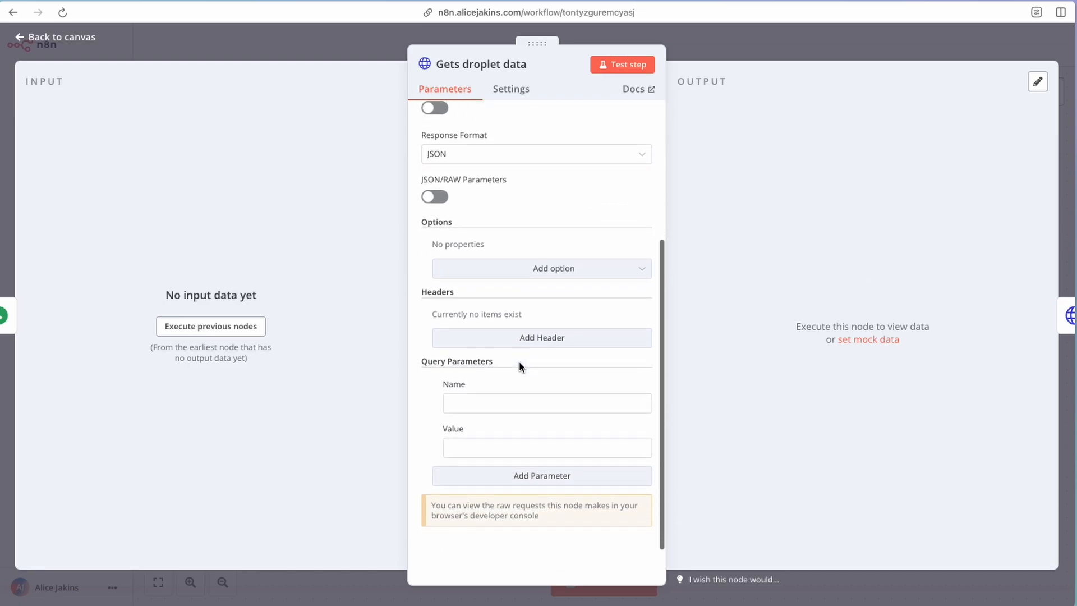
{"action": "scroll", "coordinate": [520, 365], "scroll_direction": "up", "scroll_amount": 4}
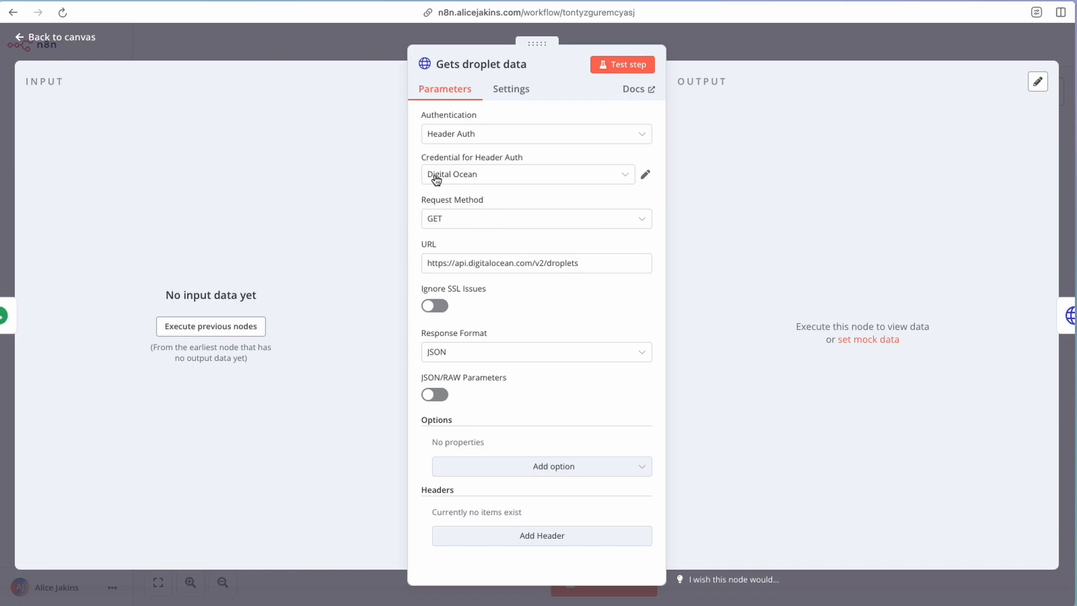
{"action": "left_click", "coordinate": [627, 177]}
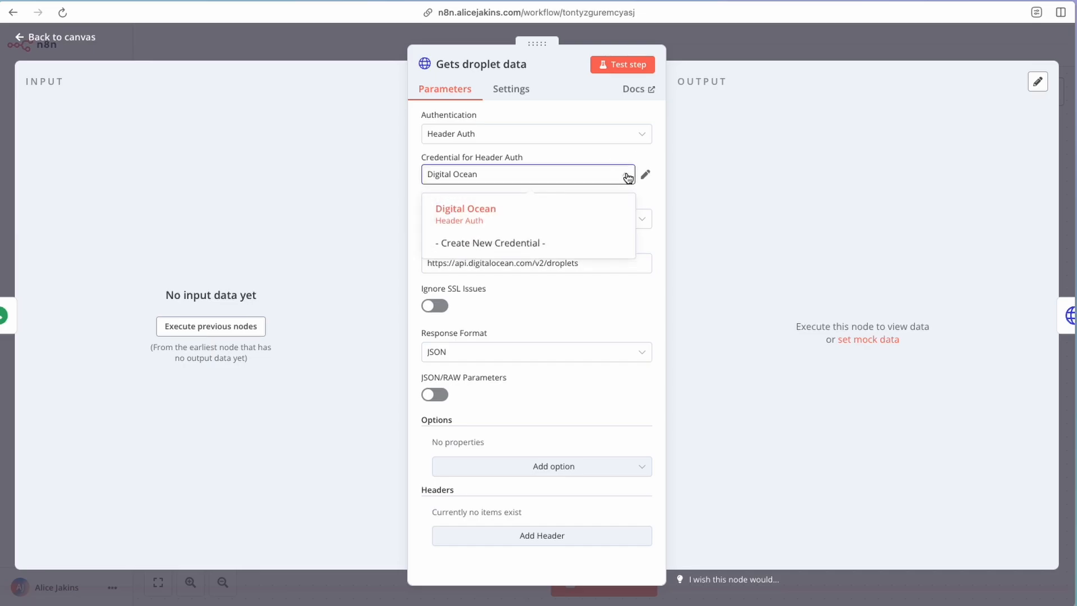
{"action": "left_click", "coordinate": [620, 150]}
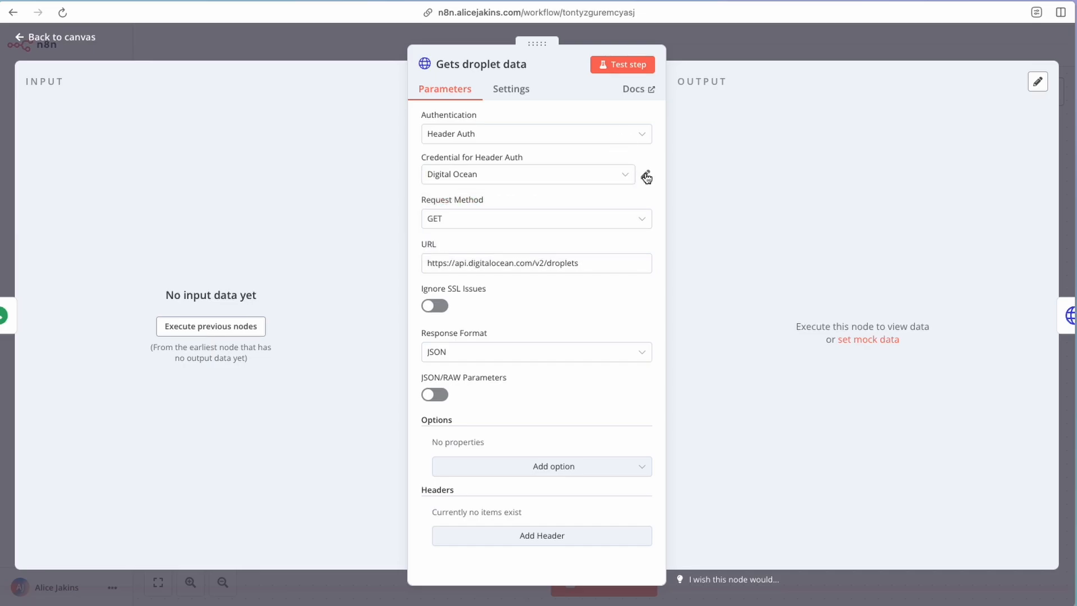
- Open the node's Digital Ocean credential, copy its header name "Authorization", and close the credential
{"action": "left_click", "coordinate": [646, 176]}
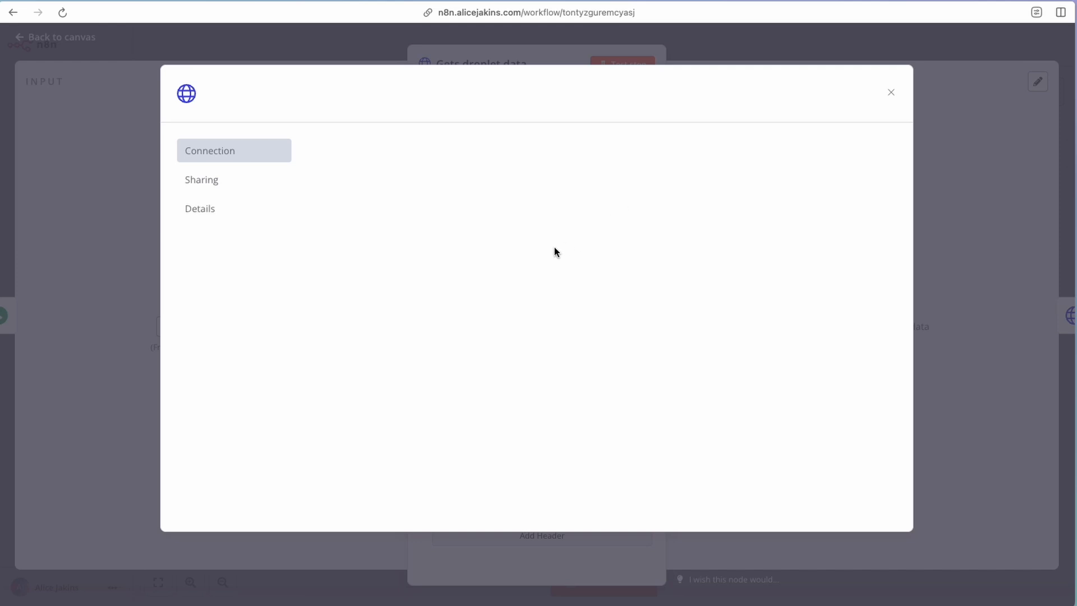
{"action": "left_click", "coordinate": [891, 93]}
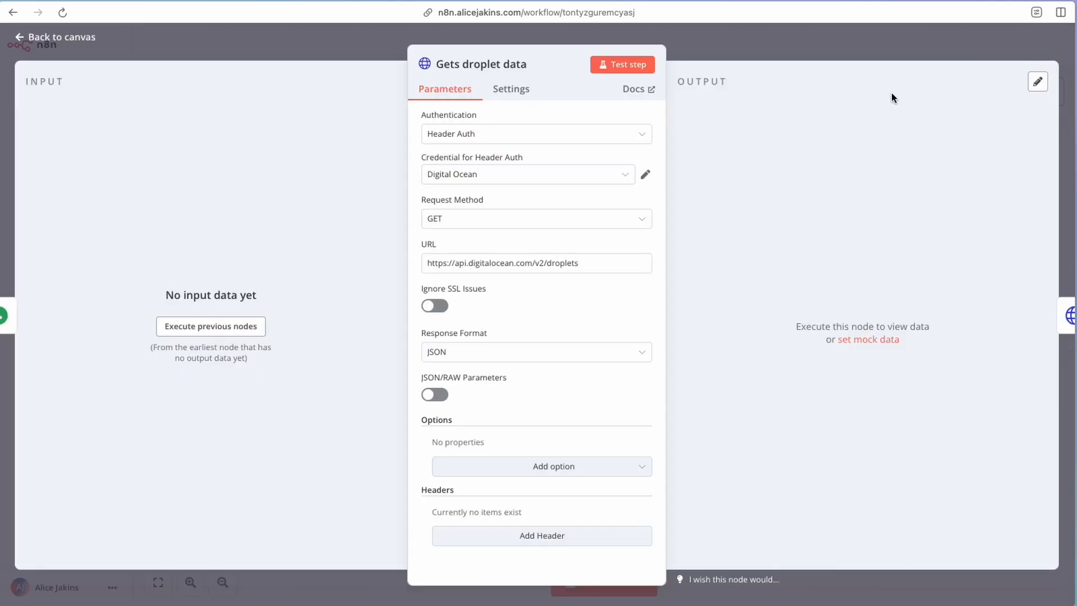
{"action": "left_click", "coordinate": [646, 175]}
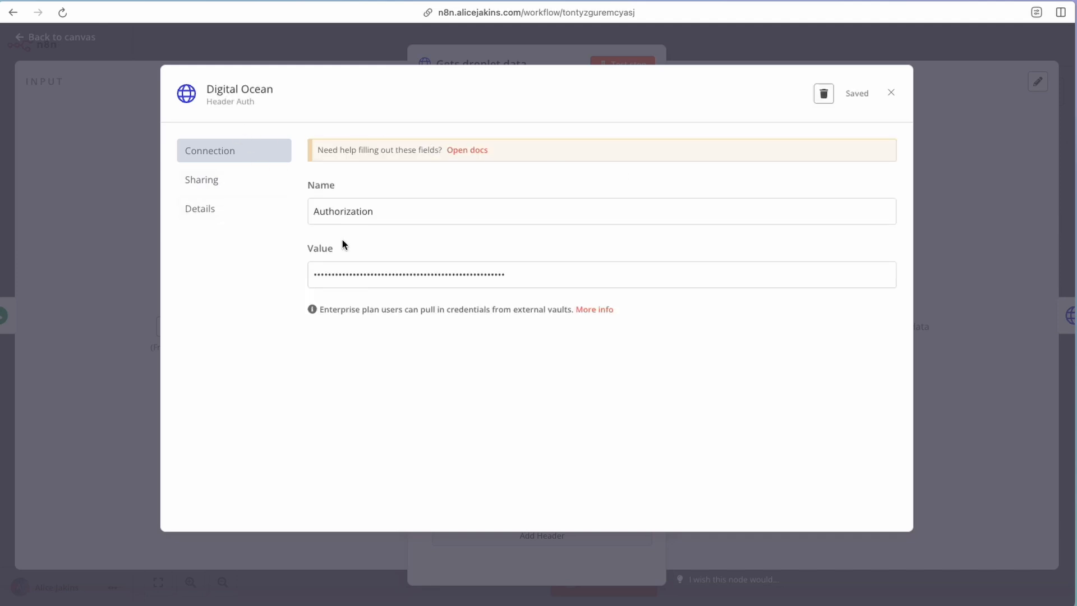
{"action": "left_click_drag", "start_coordinate": [312, 212], "coordinate": [375, 214]}
{"action": "left_click_drag", "start_coordinate": [314, 274], "coordinate": [560, 275]}
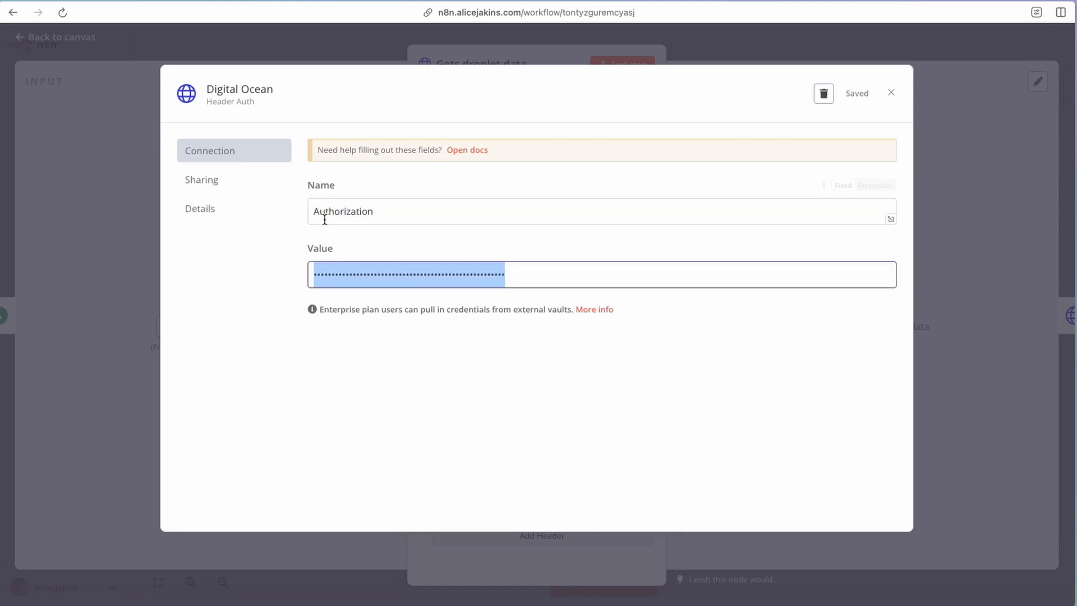
{"action": "left_click_drag", "start_coordinate": [315, 211], "coordinate": [404, 212]}
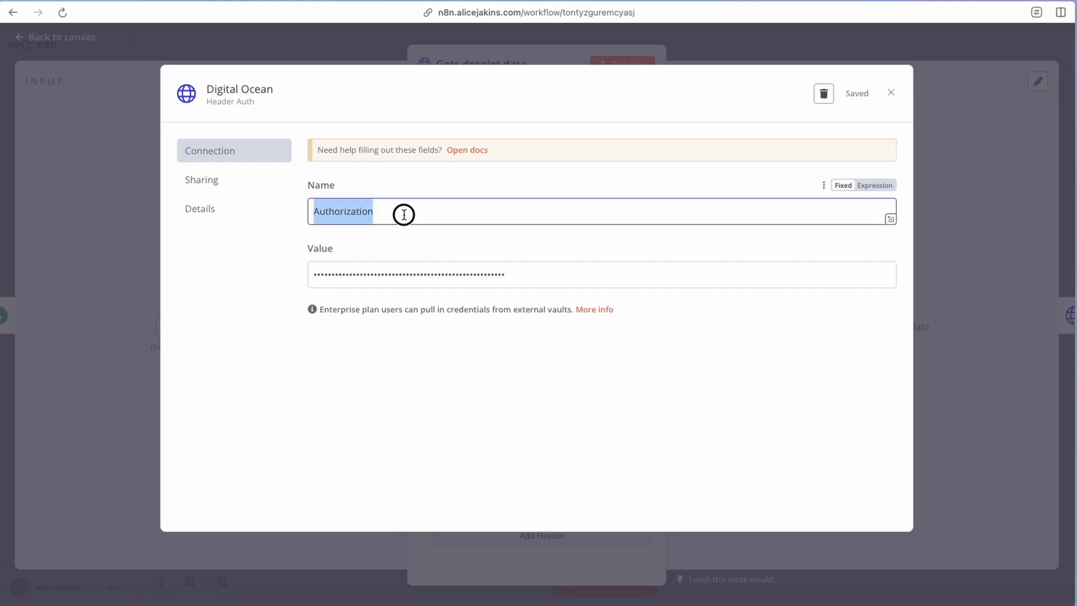
{"action": "left_click", "coordinate": [315, 216]}
{"action": "left_click_drag", "start_coordinate": [315, 213], "coordinate": [387, 211]}
{"action": "key", "text": "ctrl+c"}
{"action": "left_click", "coordinate": [891, 92]}
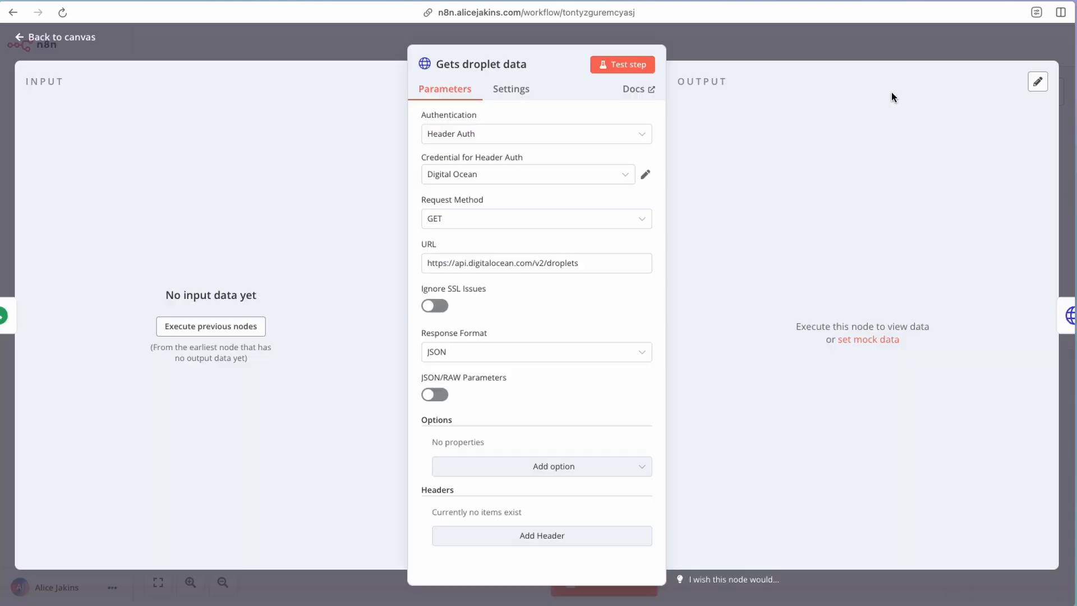
- Keep Header Auth as the authentication, start a new credential for the node, and set its header name to "Authorization"
{"action": "left_click", "coordinate": [559, 136]}
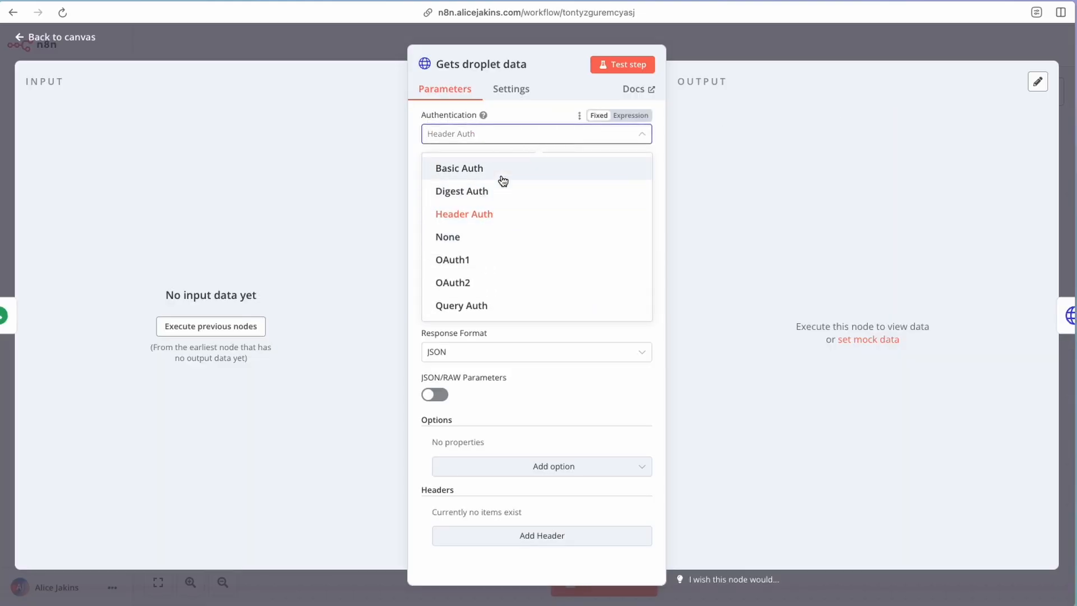
{"action": "left_click", "coordinate": [497, 147]}
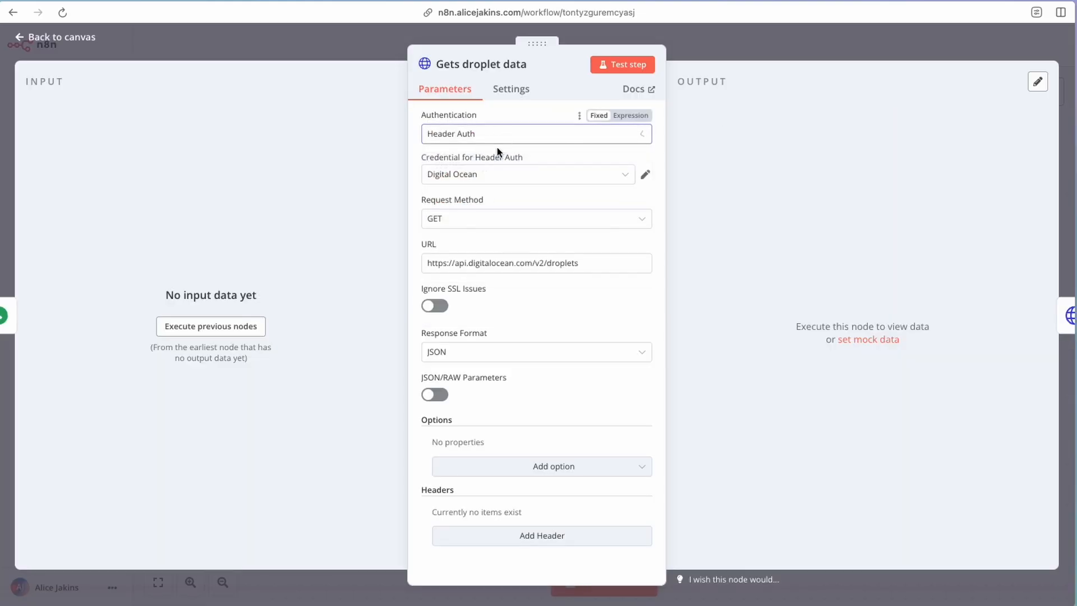
{"action": "left_click", "coordinate": [541, 181]}
{"action": "left_click", "coordinate": [479, 243]}
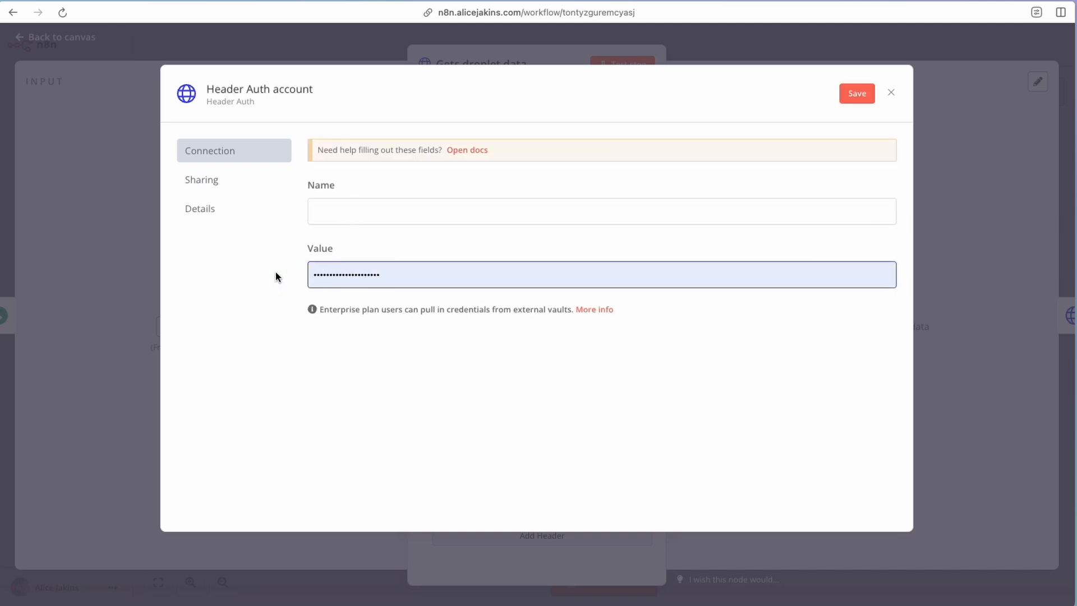
{"action": "left_click", "coordinate": [364, 215]}
{"action": "key", "text": "ctrl+v"}
{"action": "left_click", "coordinate": [386, 277]}
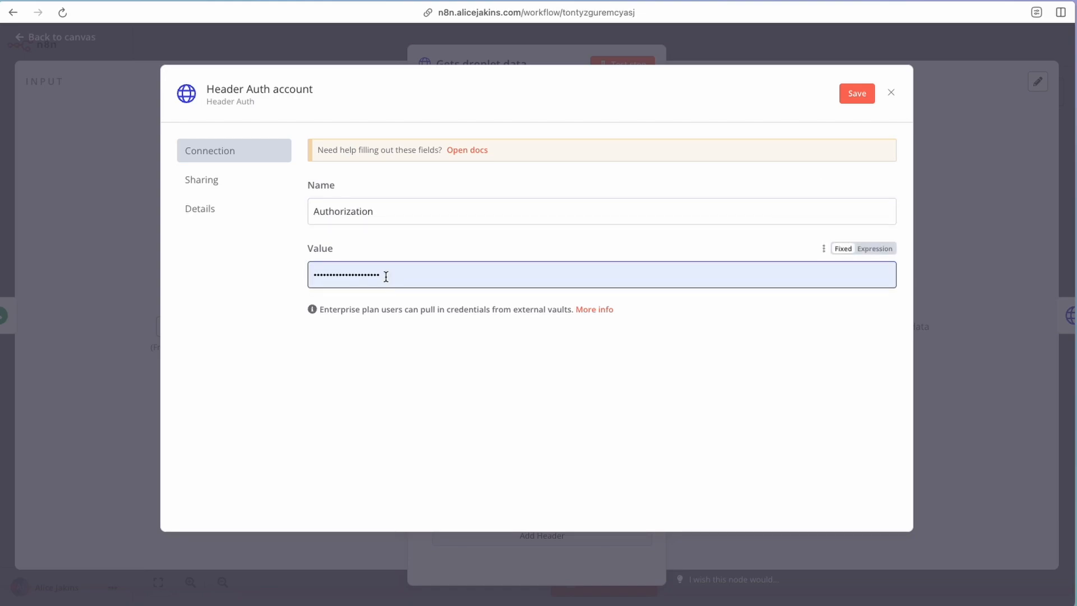
- Rename the new header credential "Tempo DO"
{"action": "left_click", "coordinate": [319, 91]}
{"action": "left_click_drag", "start_coordinate": [311, 95], "coordinate": [205, 96]}
{"action": "type", "text": "Ter"}
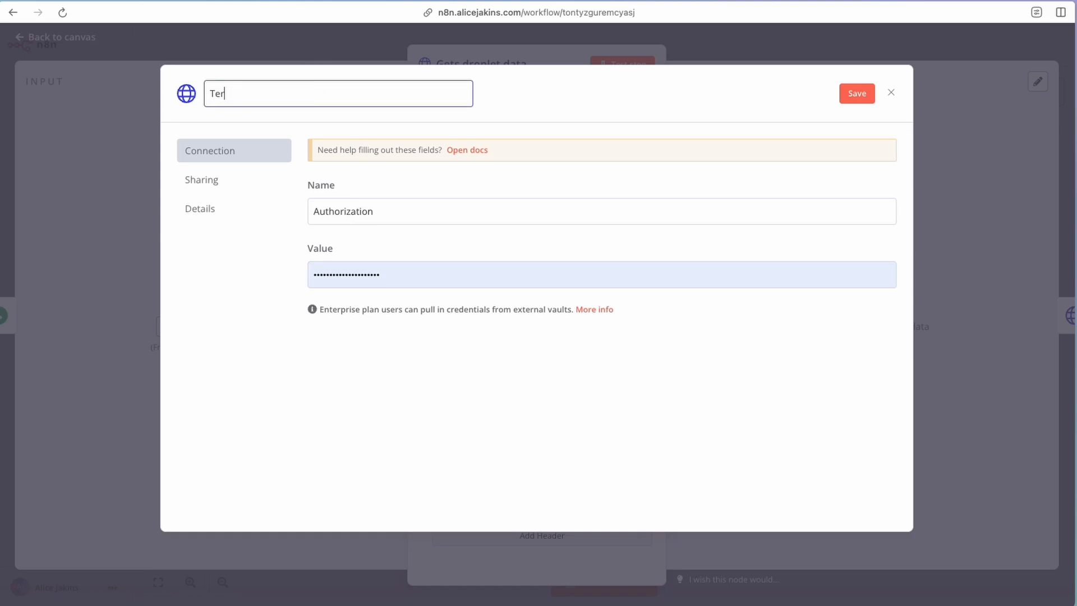
{"action": "type", "text": "mpo DO"}
{"action": "left_click", "coordinate": [412, 336]}
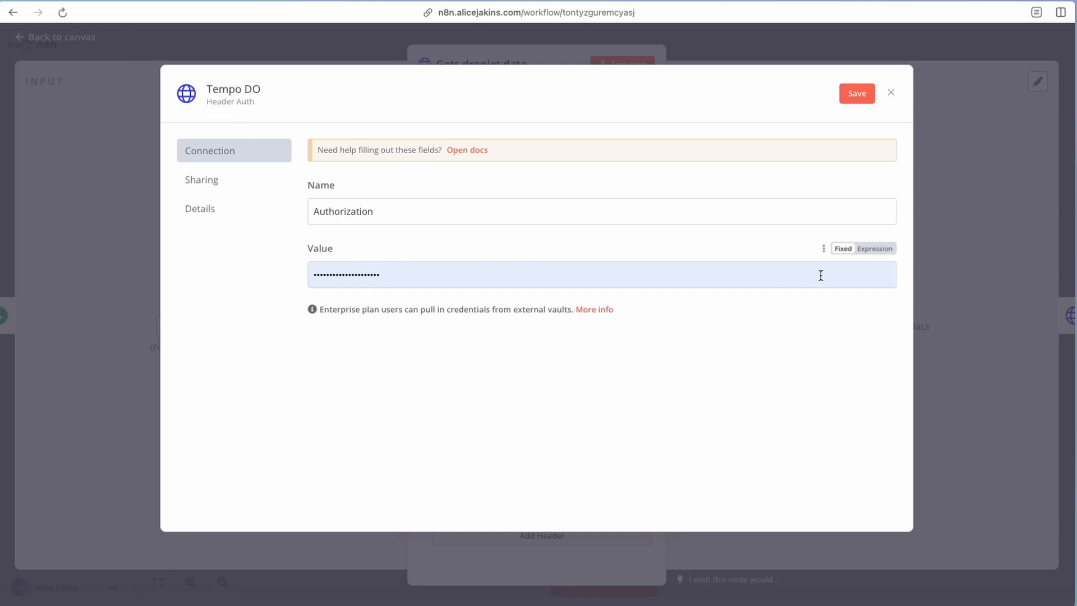
- Switch the credential's value to an expression and clear its prefilled content
{"action": "left_click", "coordinate": [875, 249]}
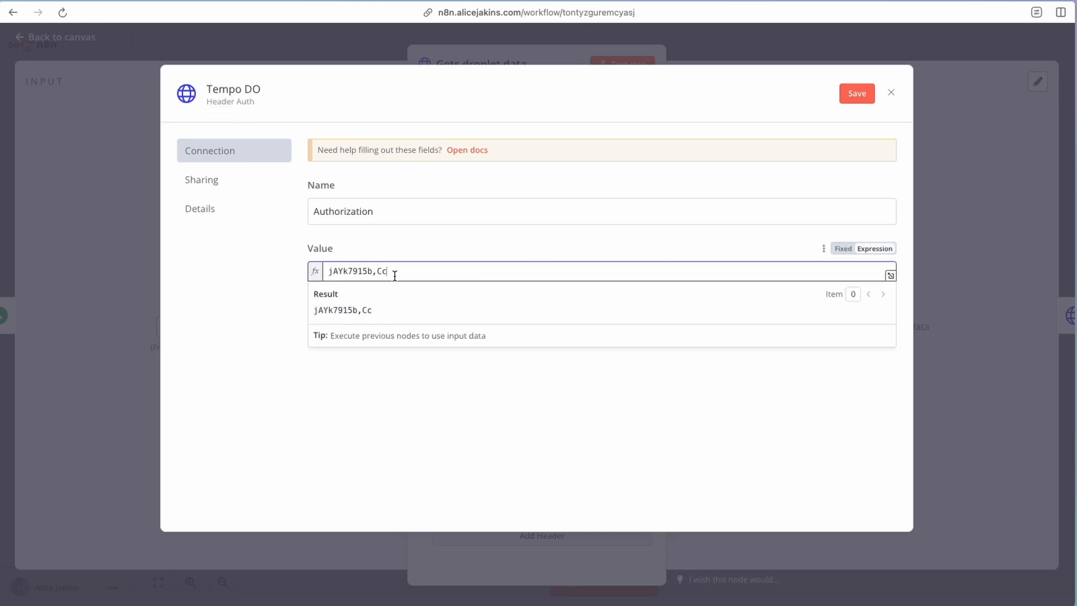
{"action": "left_click_drag", "start_coordinate": [395, 274], "coordinate": [312, 271]}
{"action": "key", "text": "BackSpace"}
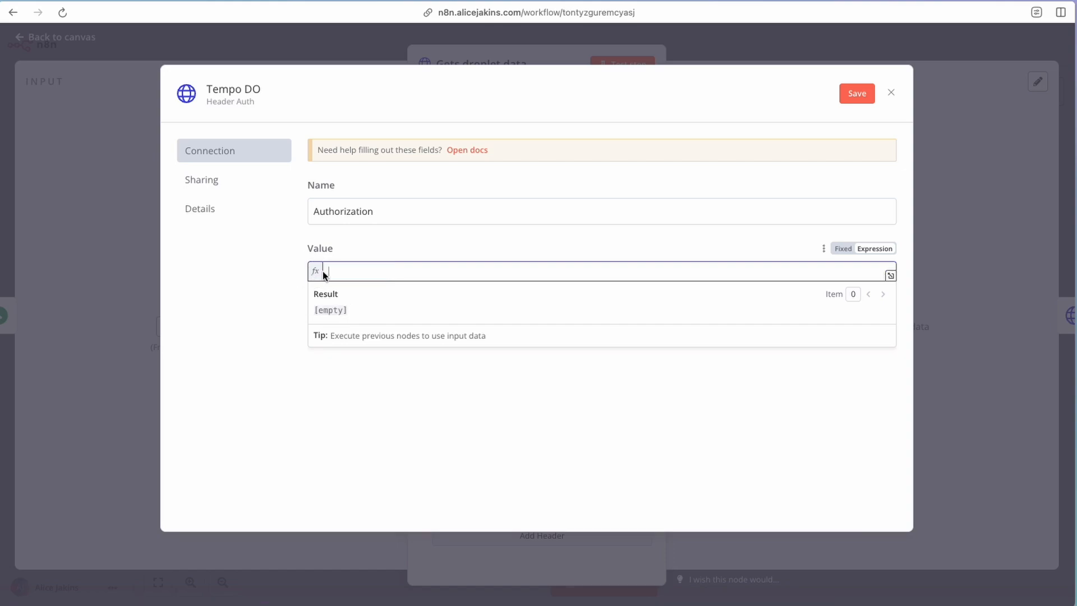
{"action": "left_click", "coordinate": [430, 244]}
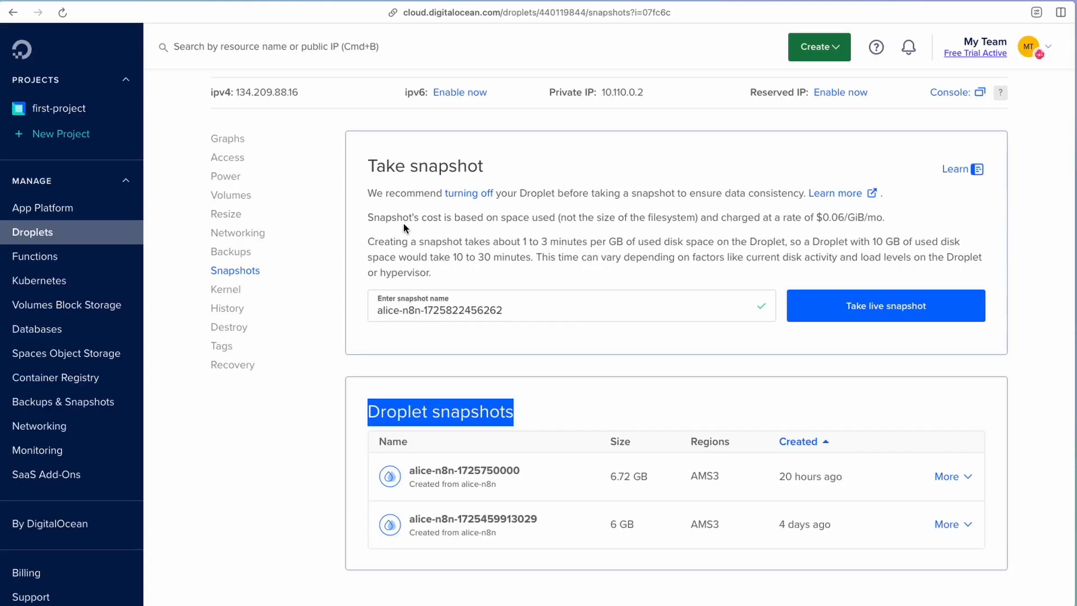
- Switch to DigitalOcean, open the API tokens page, and start a new personal access token named "temp"
{"action": "scroll", "coordinate": [23, 303], "scroll_direction": "down", "scroll_amount": 5}
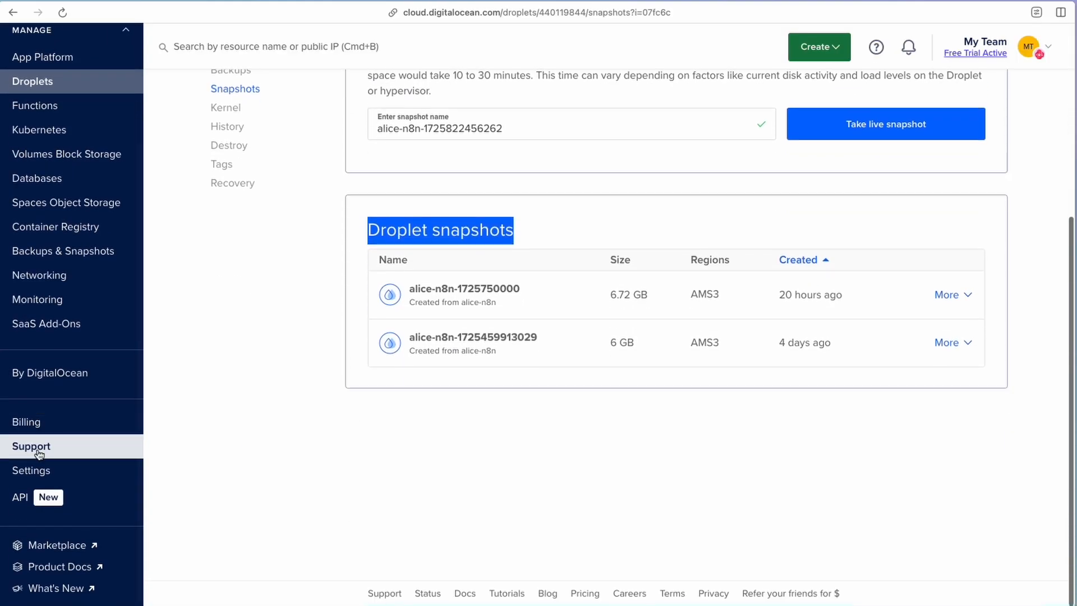
{"action": "left_click", "coordinate": [27, 503]}
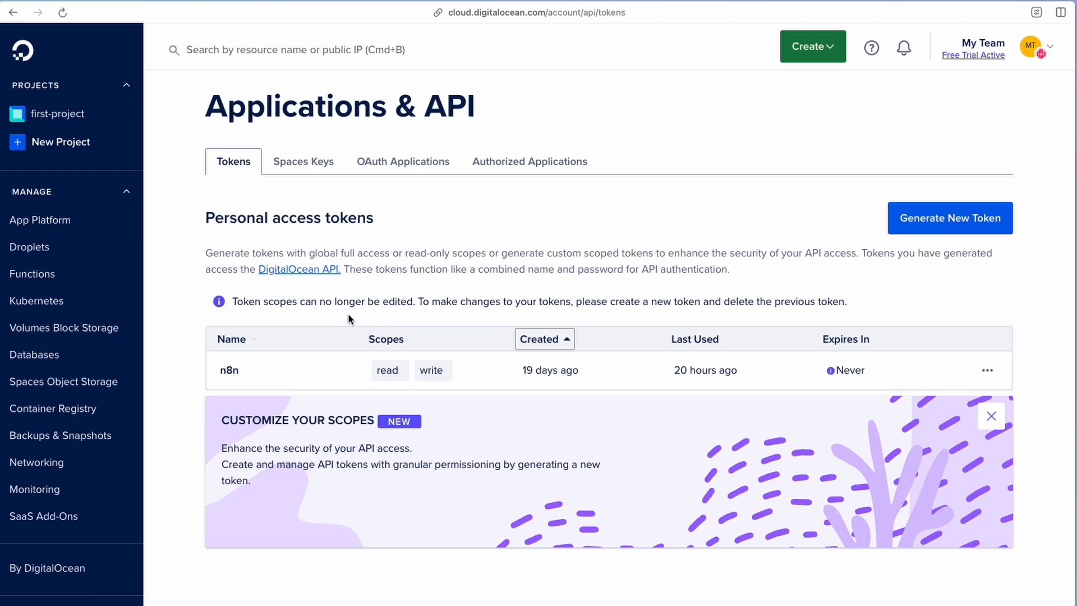
{"action": "left_click", "coordinate": [946, 223]}
{"action": "left_click", "coordinate": [279, 232]}
{"action": "type", "text": "temp"}
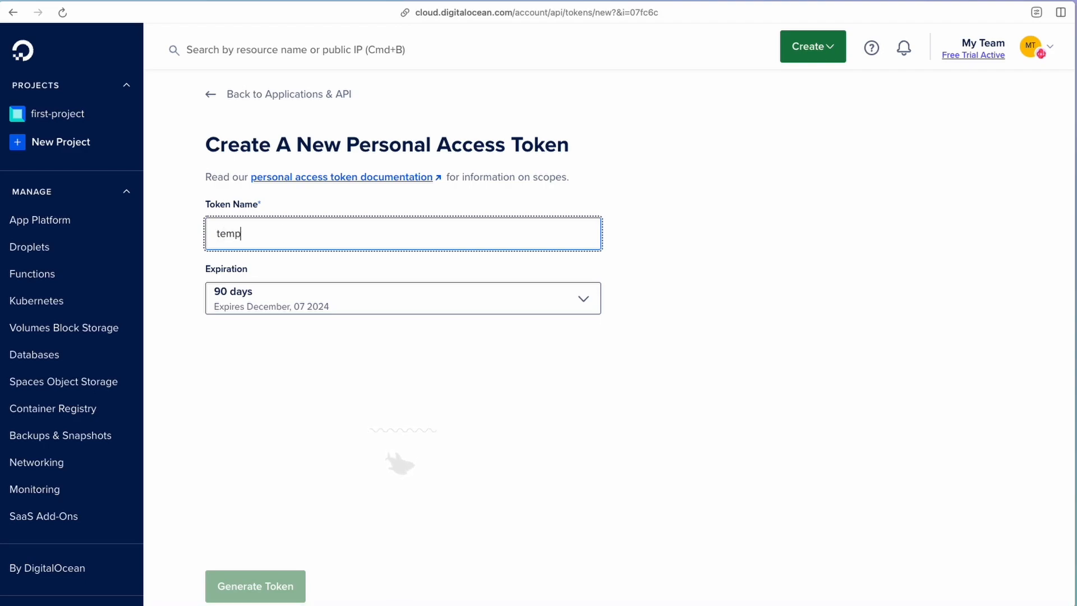
- Set the new token's expiration to 30 days and its scope to Full Access
{"action": "left_click", "coordinate": [390, 303]}
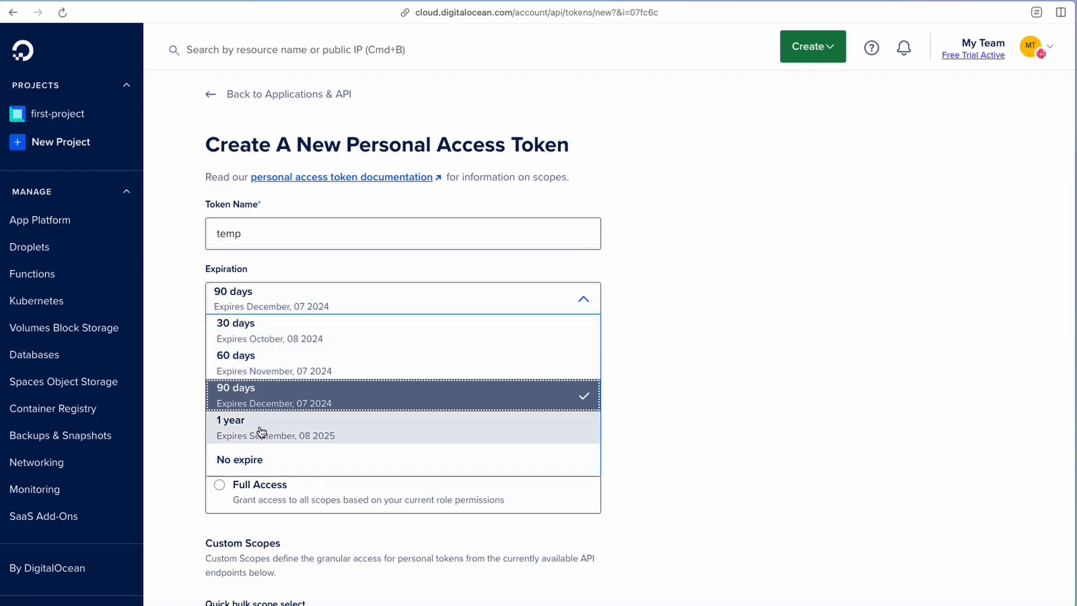
{"action": "left_click", "coordinate": [267, 335]}
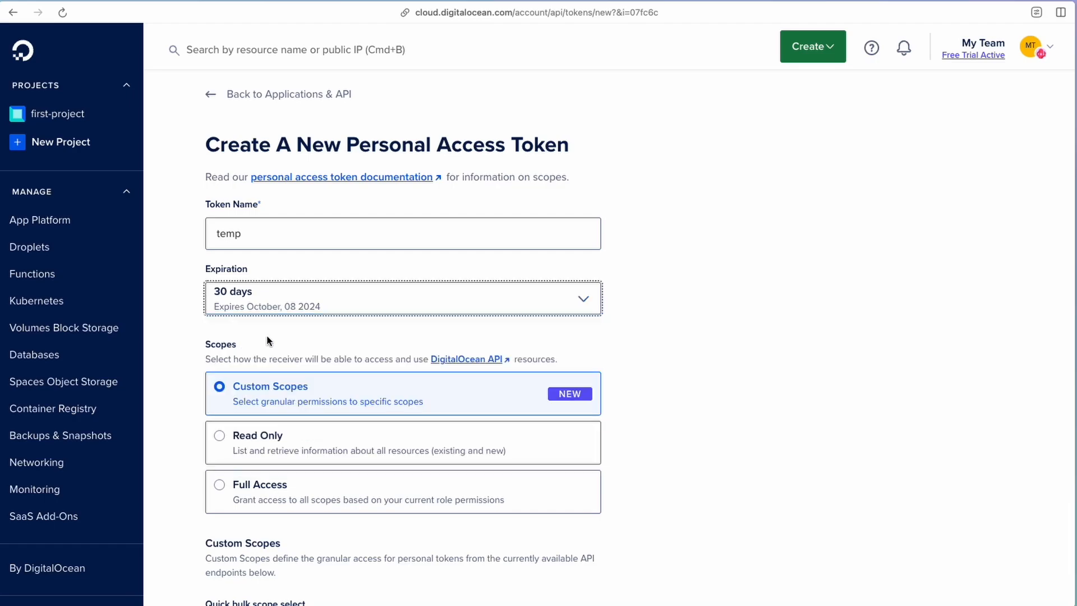
{"action": "left_click", "coordinate": [412, 308]}
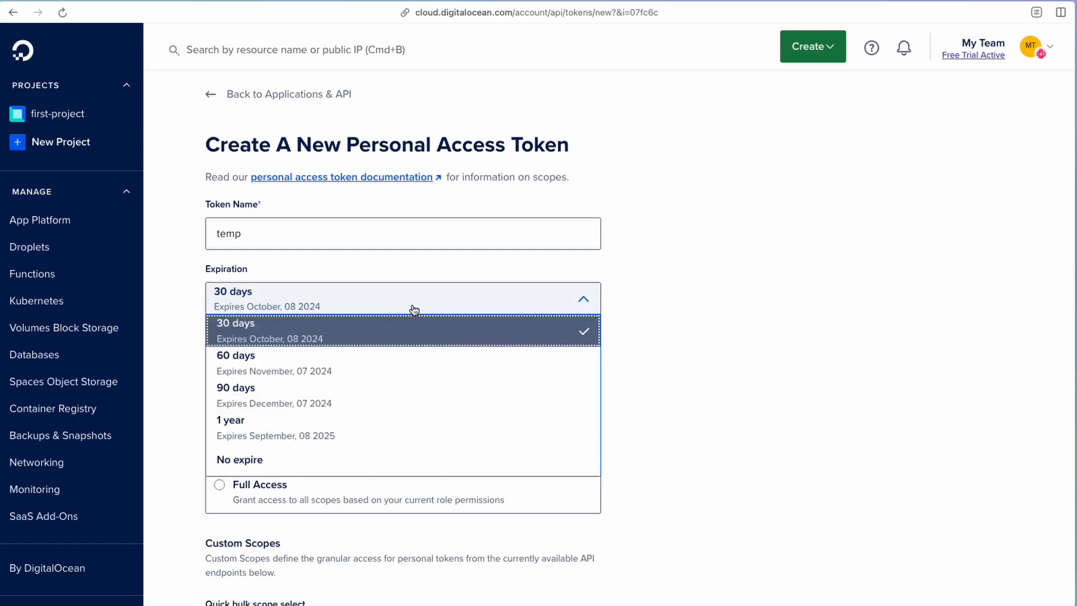
{"action": "left_click", "coordinate": [221, 486]}
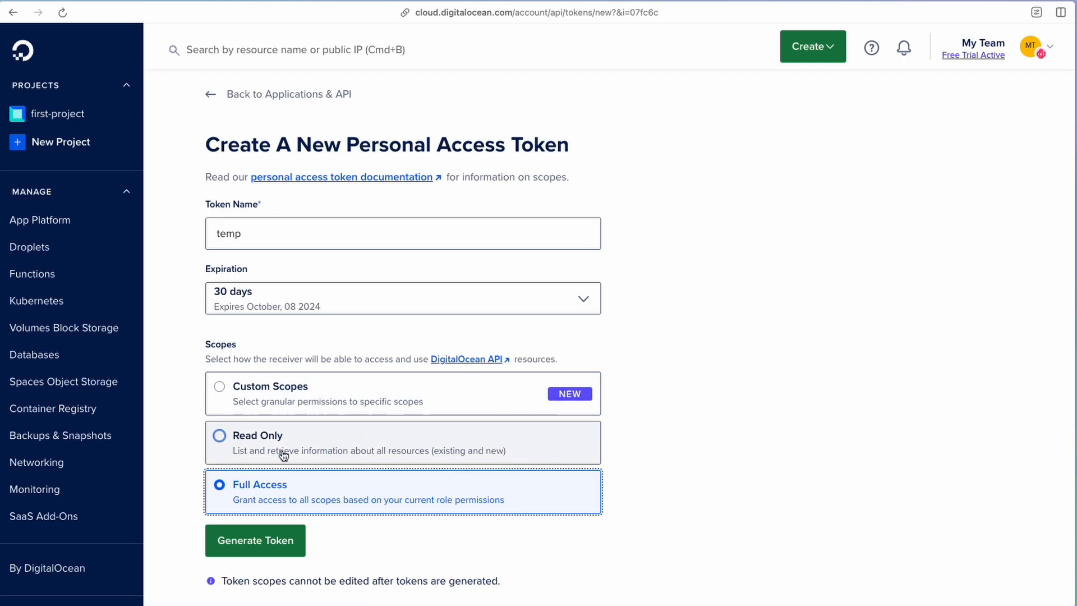
- Generate the "temp" personal access token and copy its secret
{"action": "scroll", "coordinate": [718, 449], "scroll_direction": "down", "scroll_amount": 1}
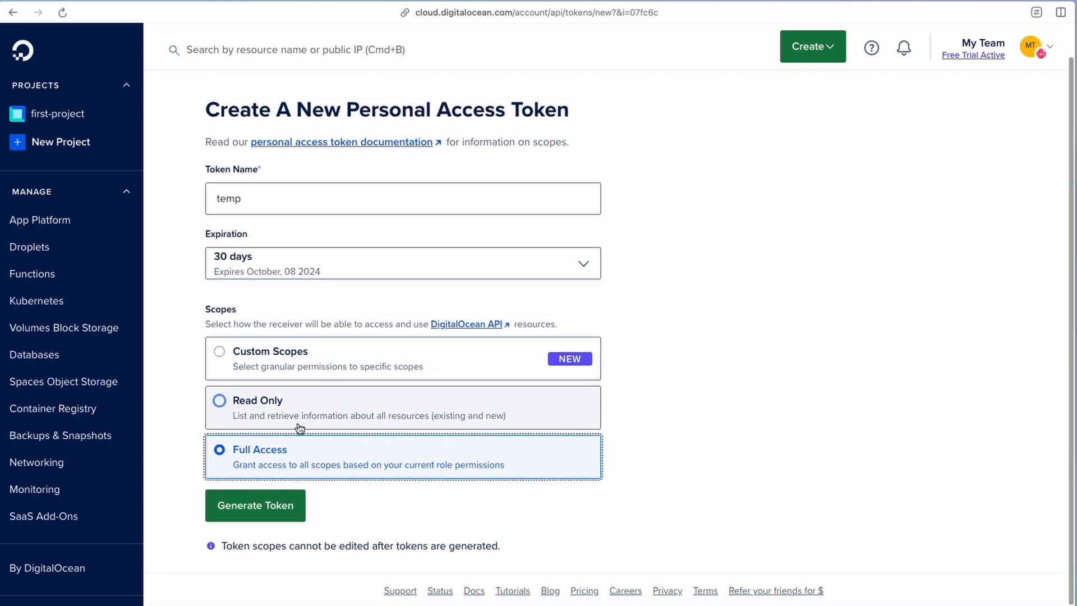
{"action": "left_click", "coordinate": [253, 502]}
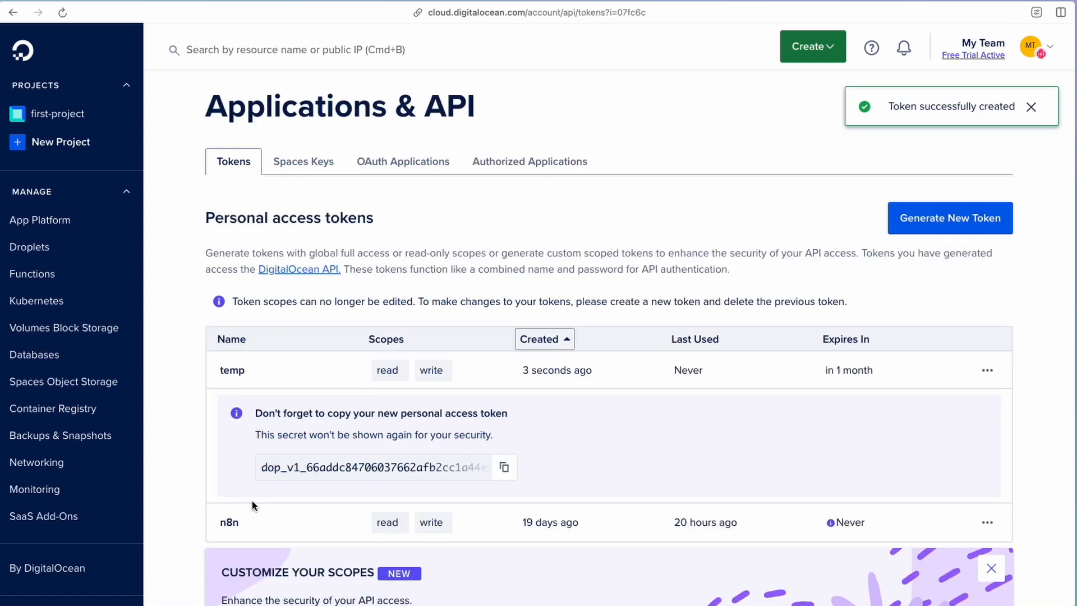
{"action": "left_click", "coordinate": [504, 469]}
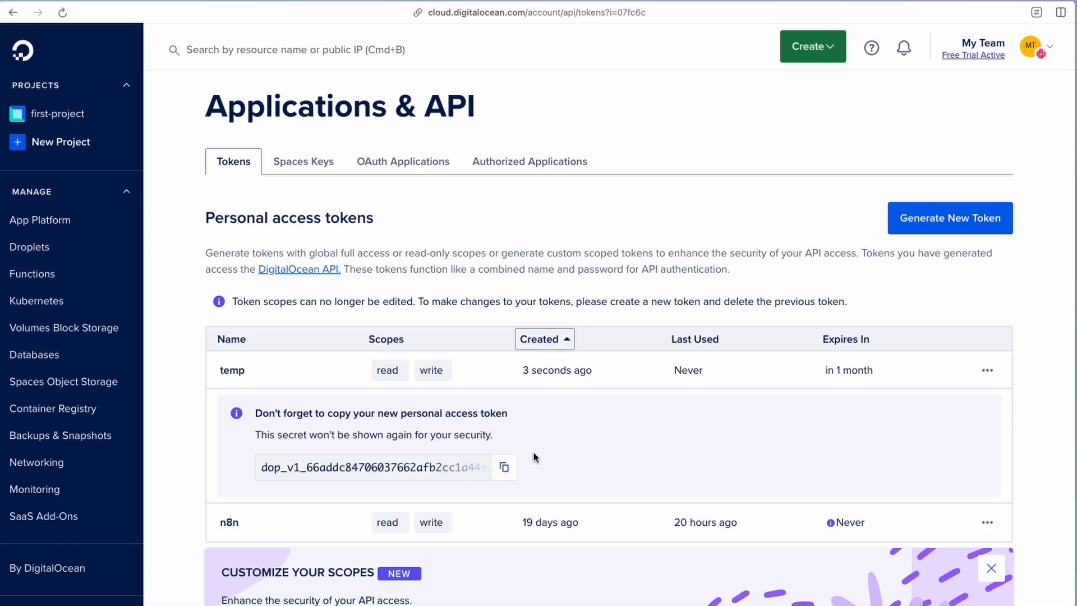
- Open the DigitalOcean API reference and examine how the Authentication section formats the bearer authorization header
{"action": "scroll", "coordinate": [89, 377], "scroll_direction": "down", "scroll_amount": 4}
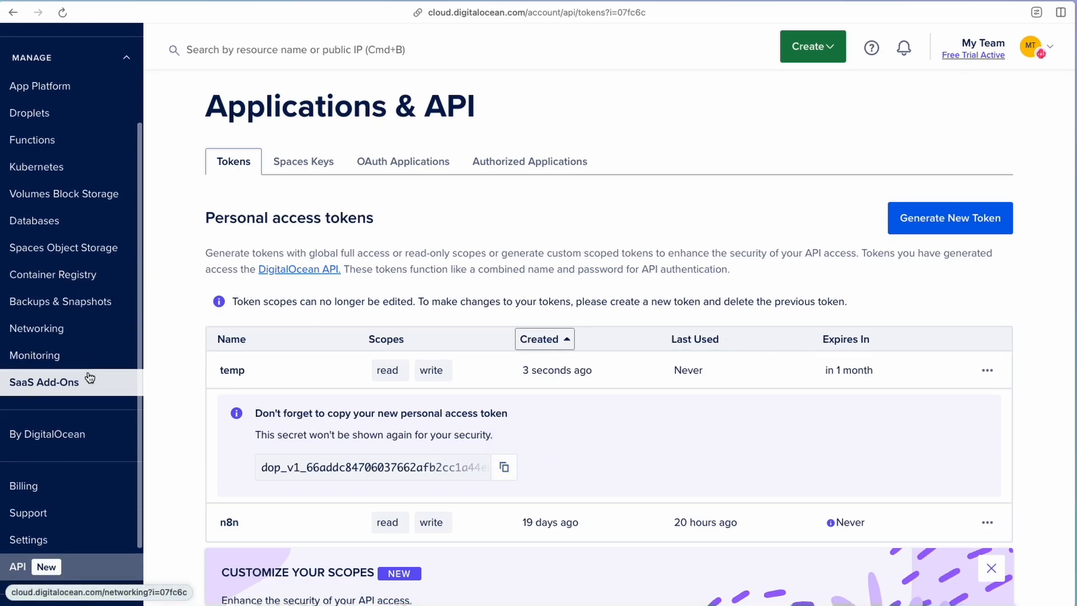
{"action": "right_click", "coordinate": [295, 270]}
{"action": "left_click", "coordinate": [329, 276]}
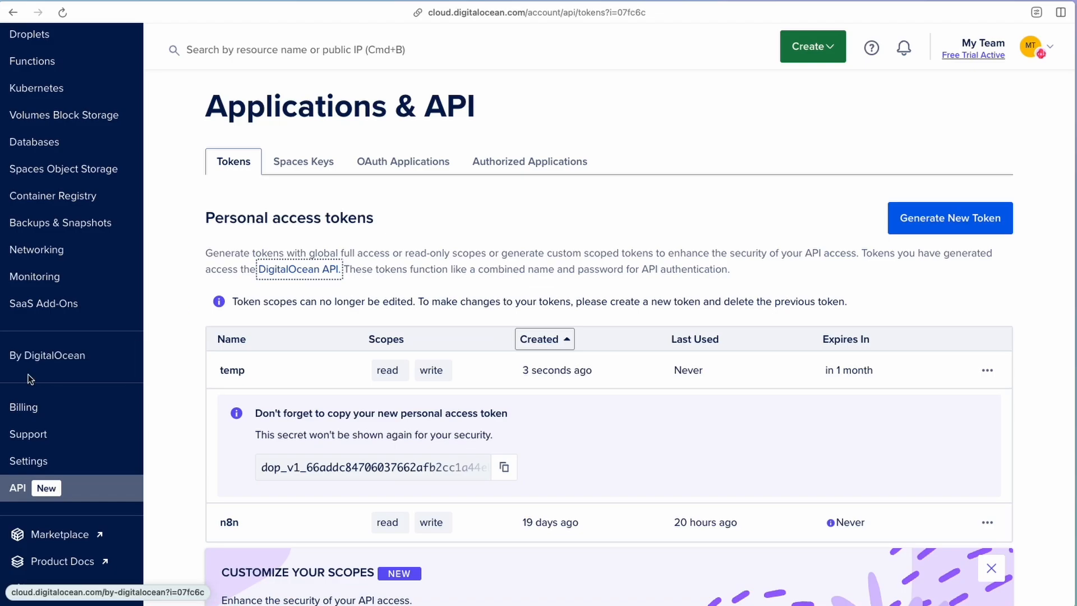
{"action": "key", "text": "Return"}
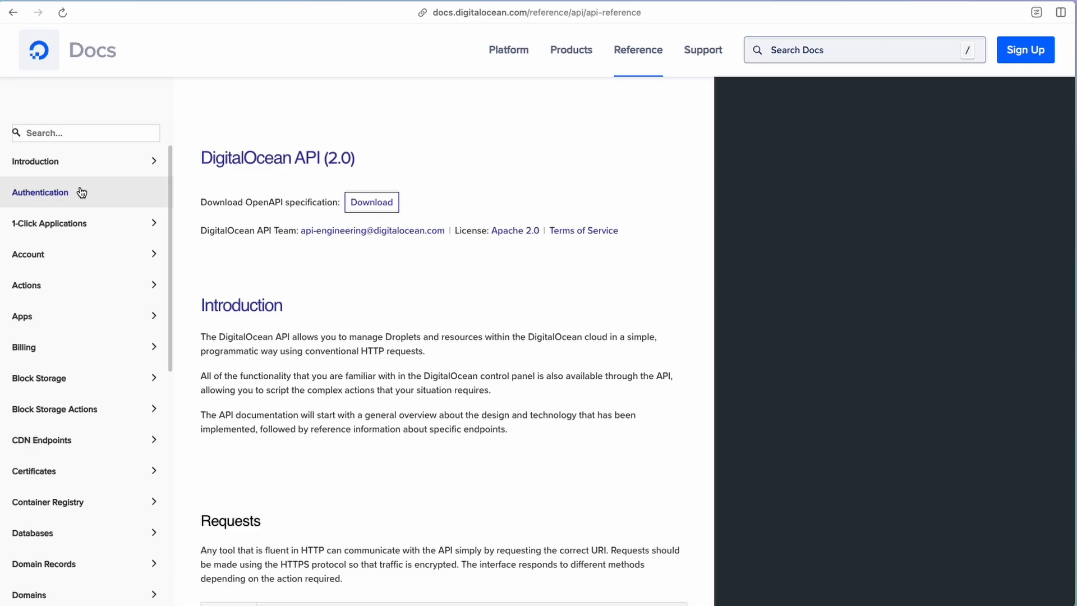
{"action": "left_click", "coordinate": [53, 196]}
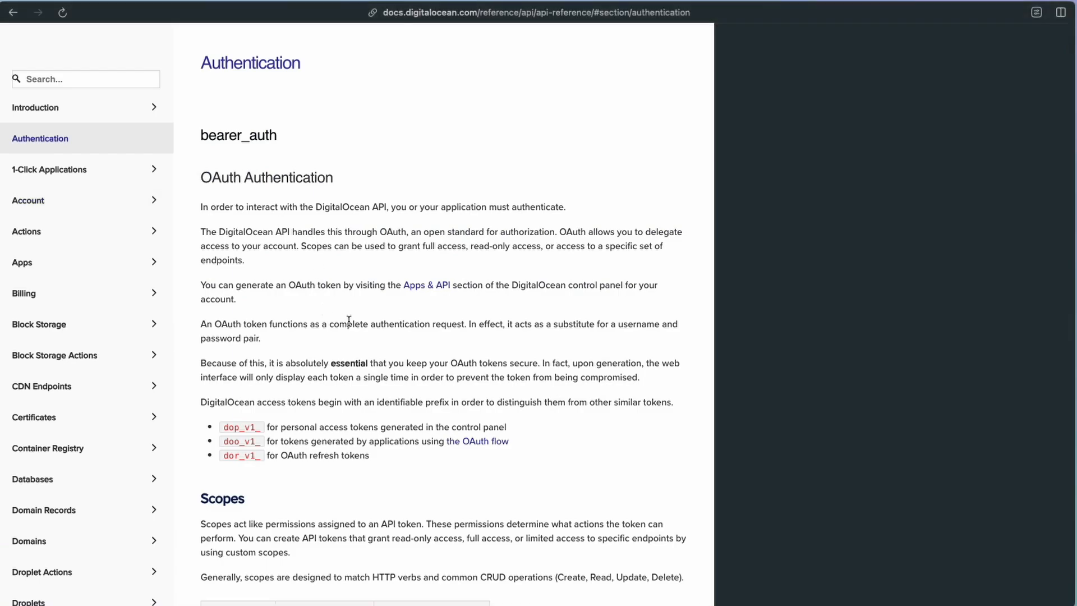
{"action": "scroll", "coordinate": [348, 321], "scroll_direction": "down", "scroll_amount": 10}
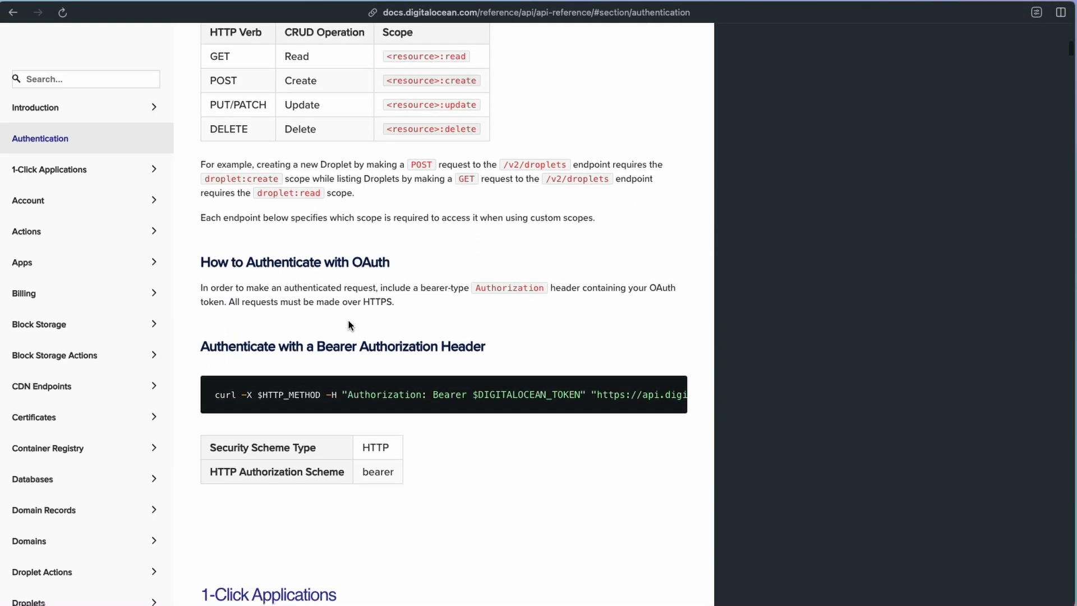
{"action": "scroll", "coordinate": [348, 321], "scroll_direction": "down", "scroll_amount": 2}
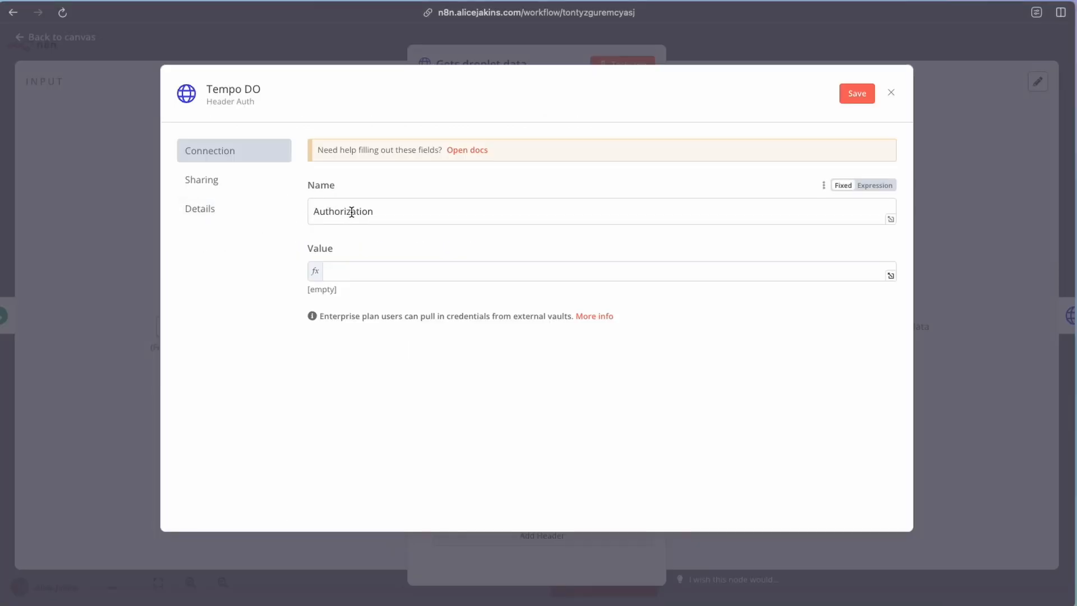
- Back in n8n, set the credential's value to fixed text consisting of "Bearer " followed by the "temp" access token copied from DigitalOcean
{"action": "left_click", "coordinate": [345, 273]}
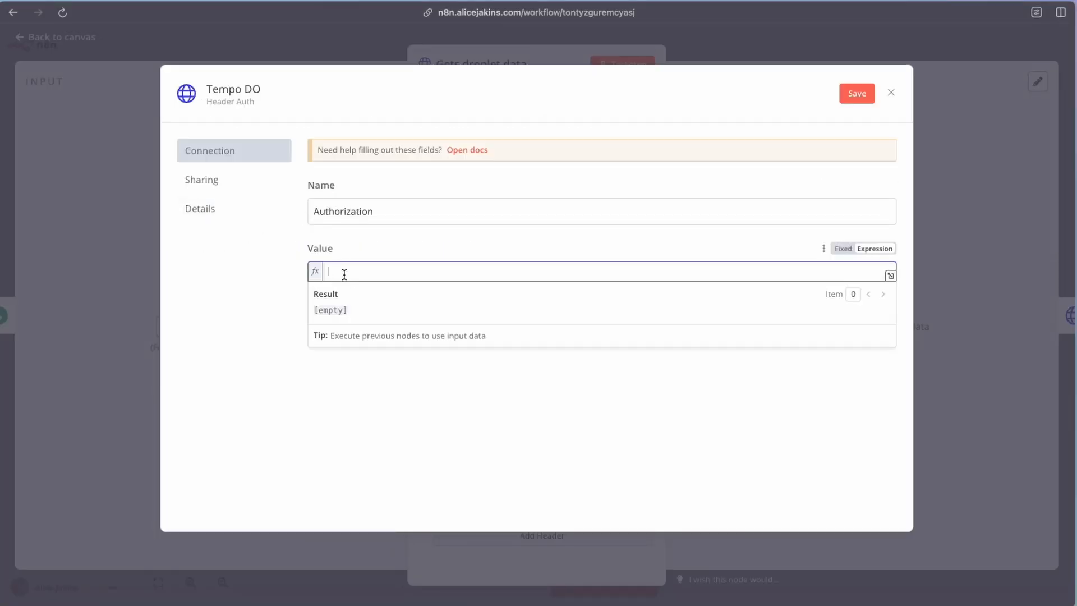
{"action": "type", "text": "B"}
{"action": "left_click", "coordinate": [840, 249]}
{"action": "left_click", "coordinate": [330, 276]}
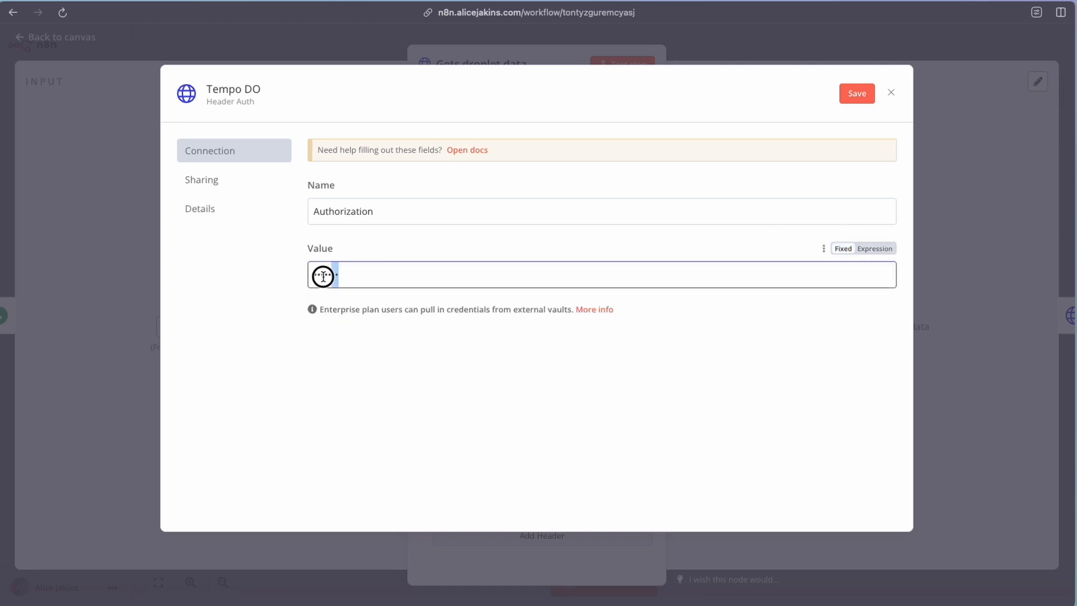
{"action": "key", "text": "ctrl+a"}
{"action": "type", "text": "Bea"}
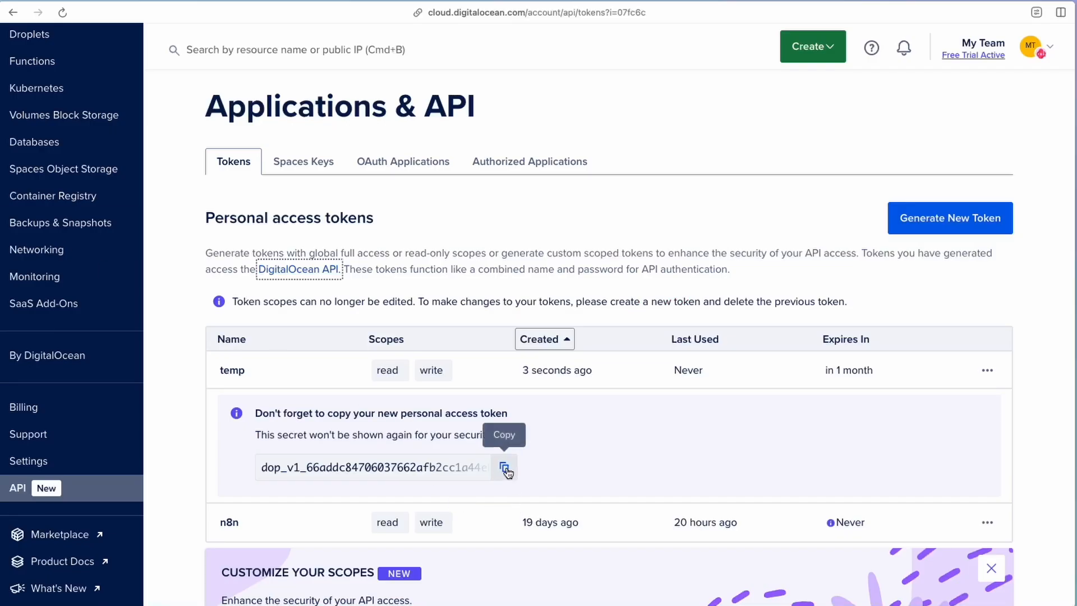
{"action": "left_click", "coordinate": [504, 467]}
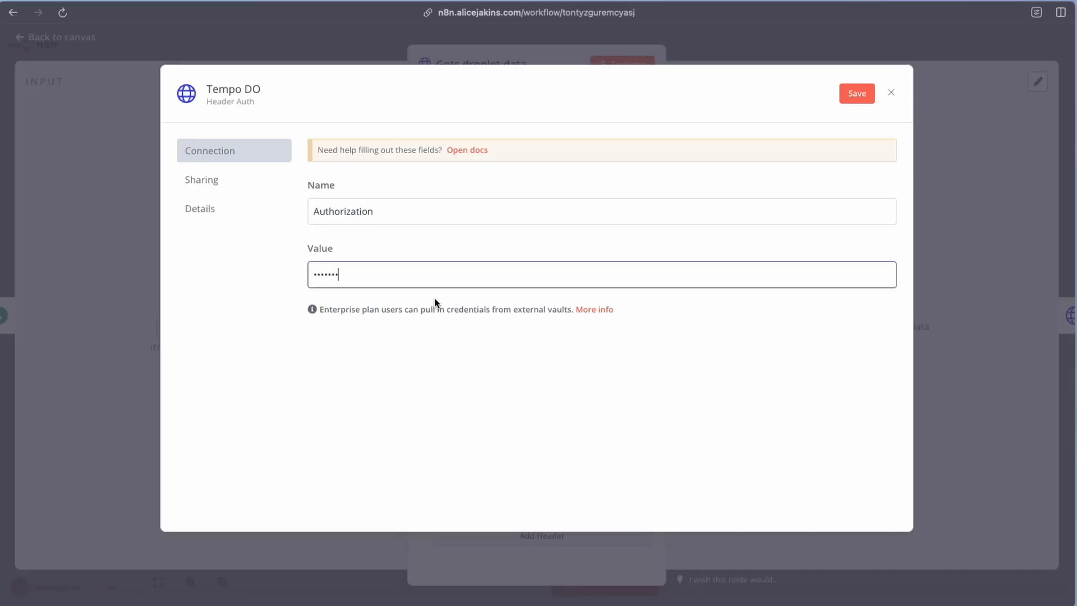
{"action": "key", "text": "ctrl+v"}
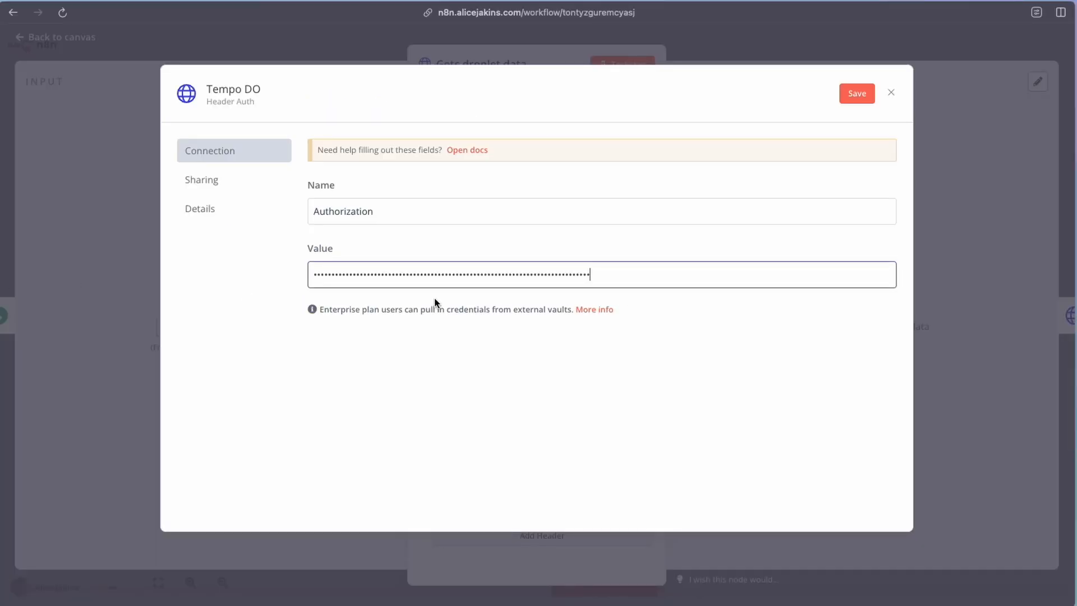
- Save and close the "Tempo DO" credential, declining to store its password in the browser
{"action": "left_click", "coordinate": [855, 95]}
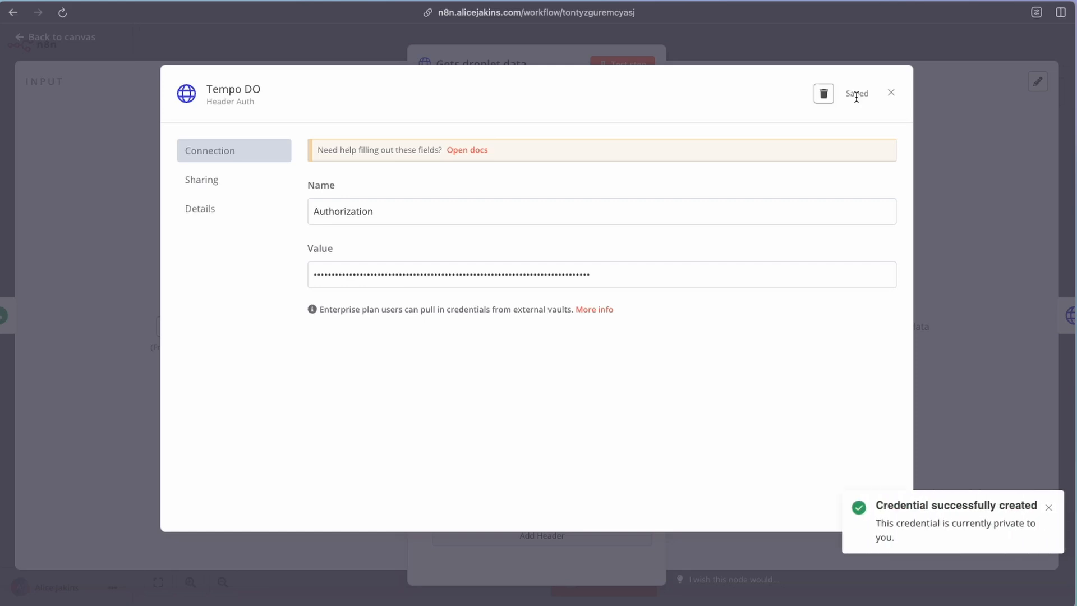
{"action": "left_click", "coordinate": [891, 92]}
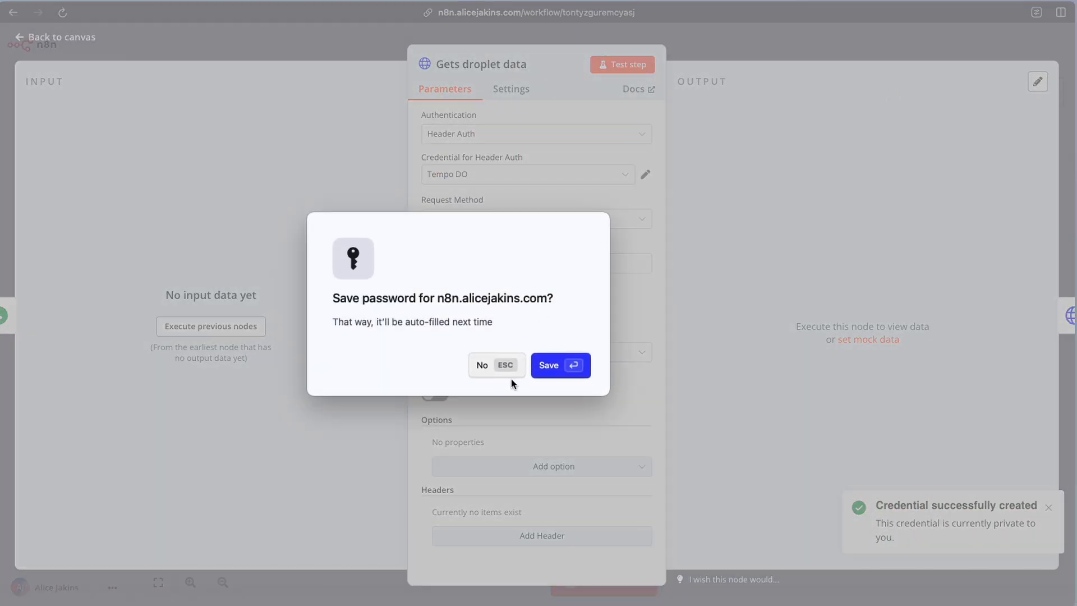
{"action": "left_click", "coordinate": [483, 365]}
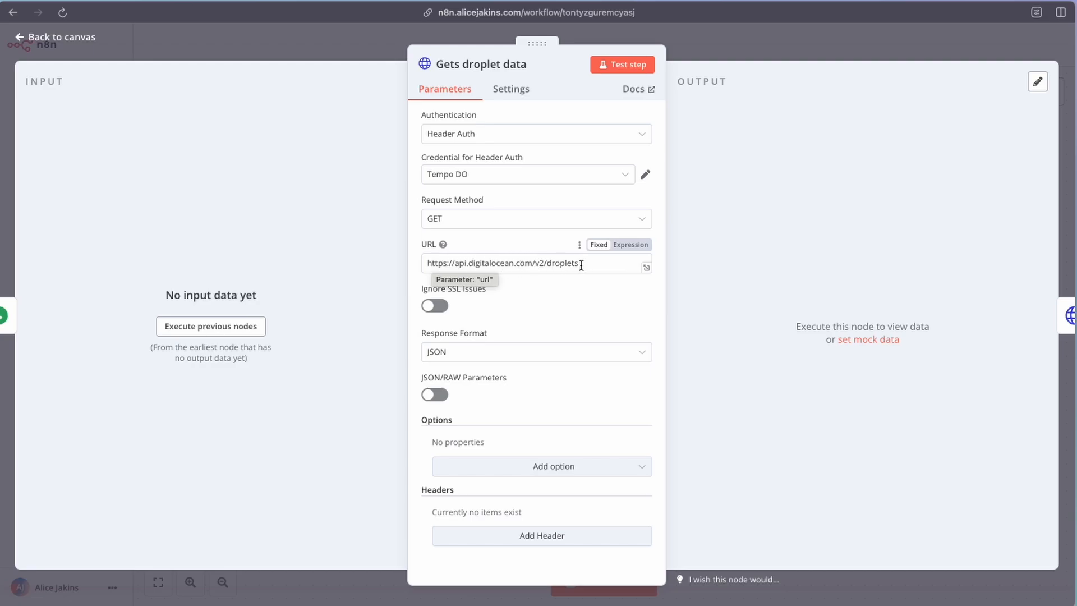
- Review the "Gets droplet data" node's URL and request parameters, and test the node with its output shown as JSON
{"action": "left_click_drag", "start_coordinate": [579, 265], "coordinate": [421, 262]}
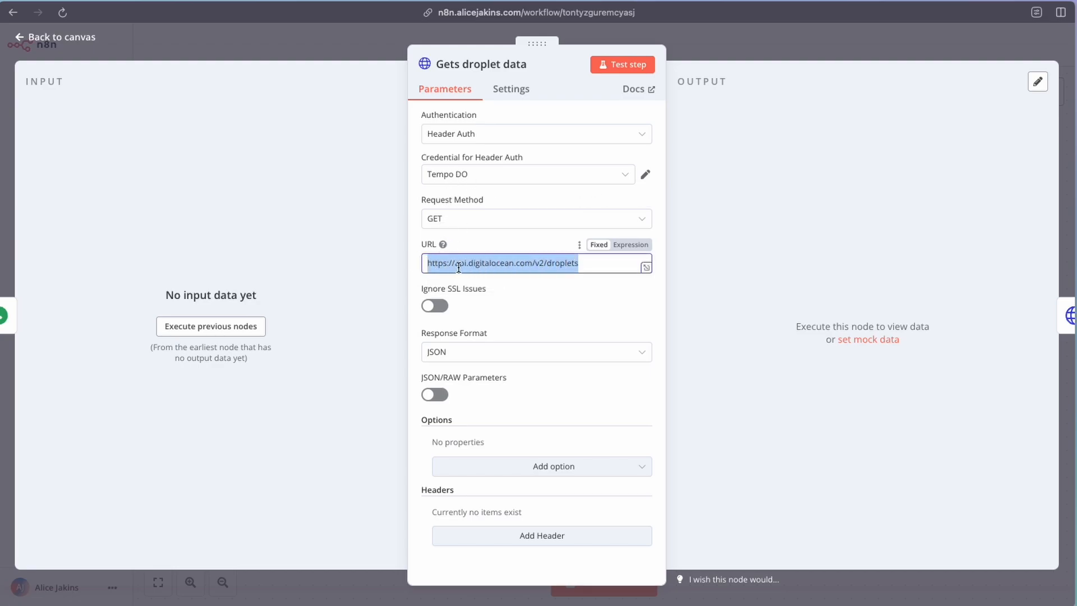
{"action": "scroll", "coordinate": [491, 302], "scroll_direction": "down", "scroll_amount": 2}
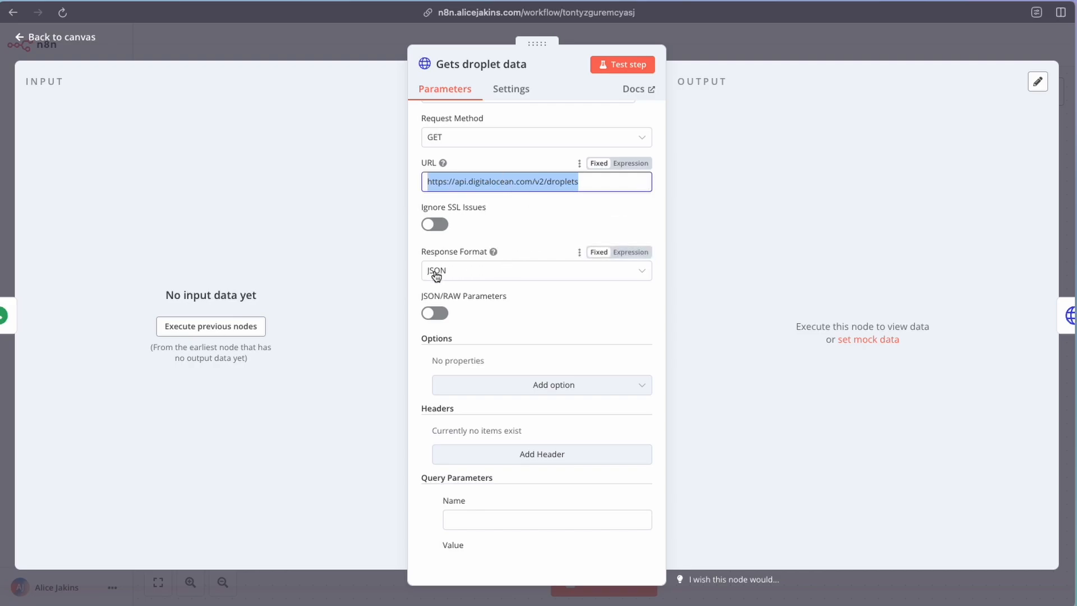
{"action": "scroll", "coordinate": [497, 338], "scroll_direction": "down", "scroll_amount": 2}
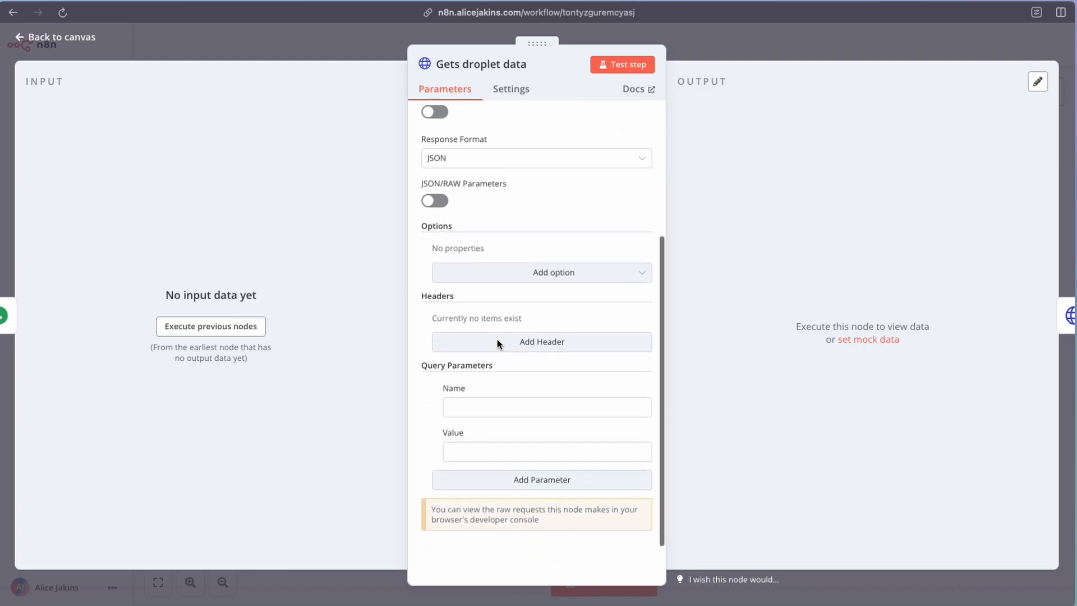
{"action": "scroll", "coordinate": [493, 331], "scroll_direction": "up", "scroll_amount": 2}
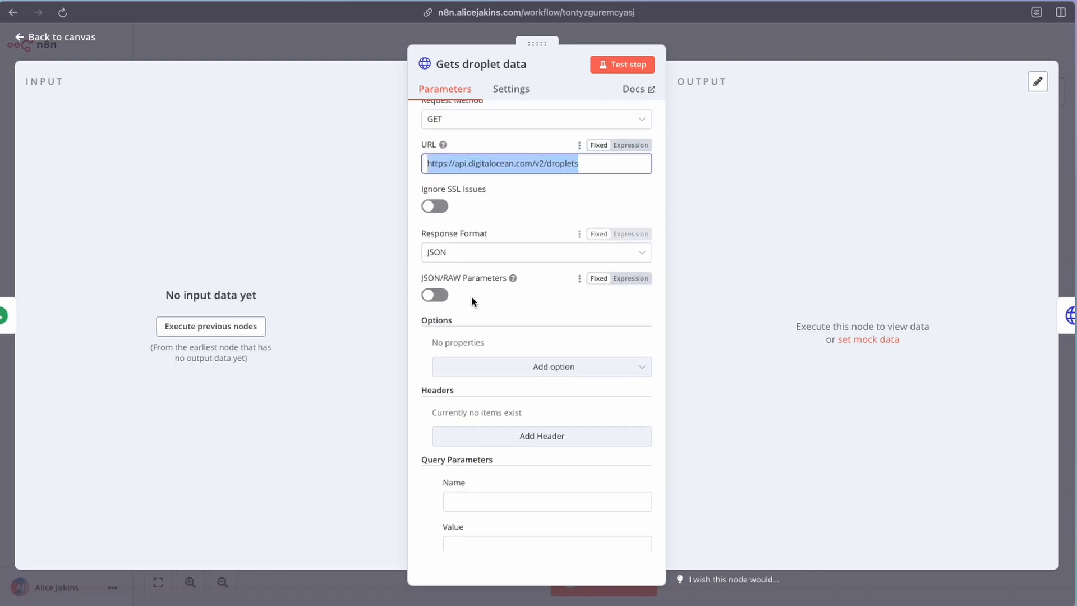
{"action": "left_click", "coordinate": [624, 68]}
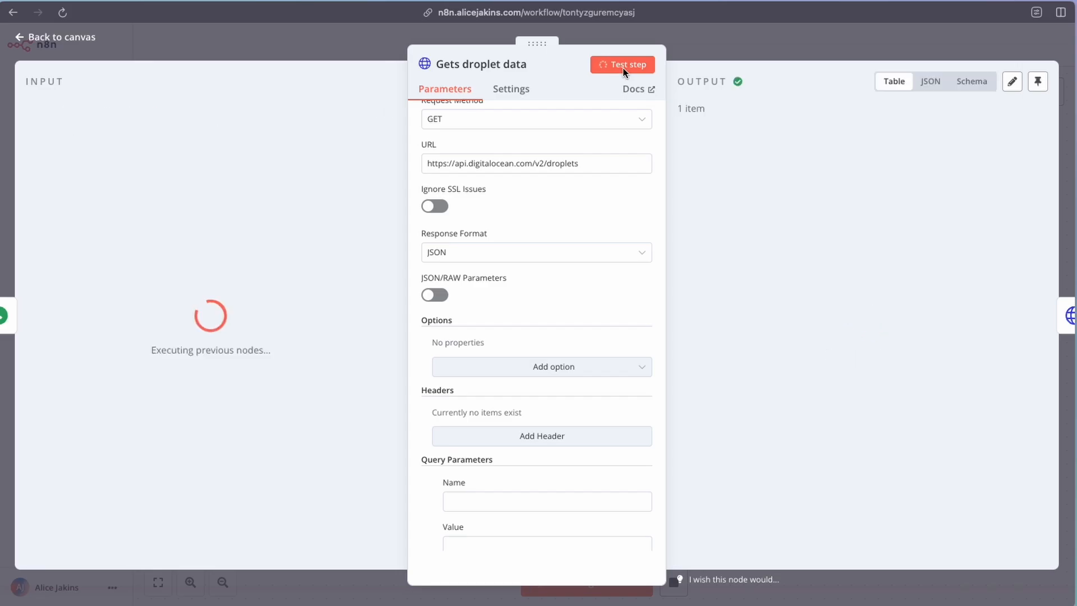
{"action": "left_click", "coordinate": [934, 83]}
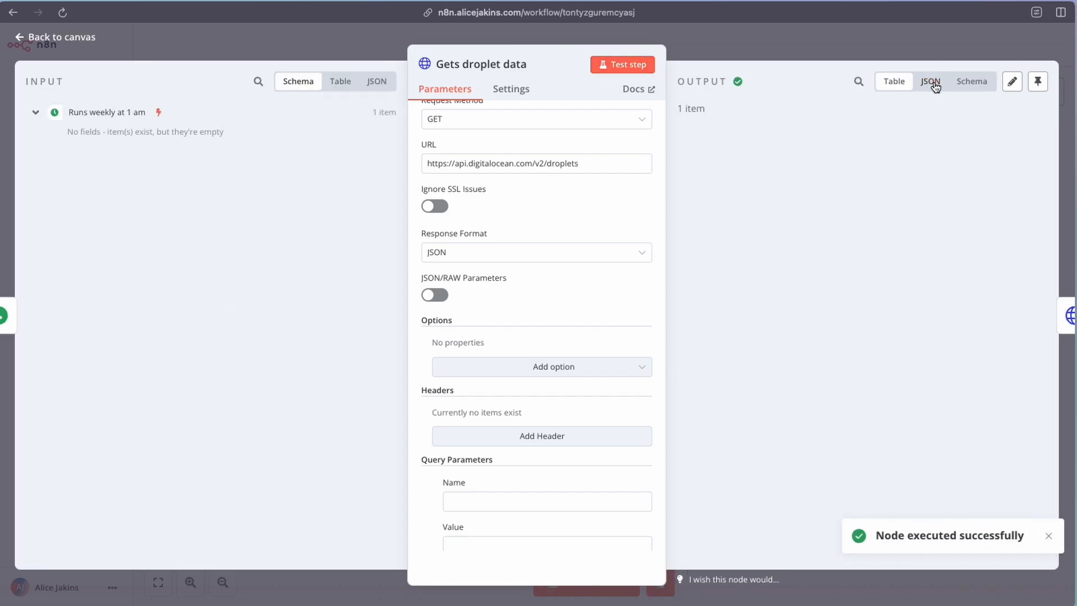
- Show the "Gets droplet data" output as a table, examine the returned droplet fields, and return to the canvas
{"action": "left_click", "coordinate": [895, 82]}
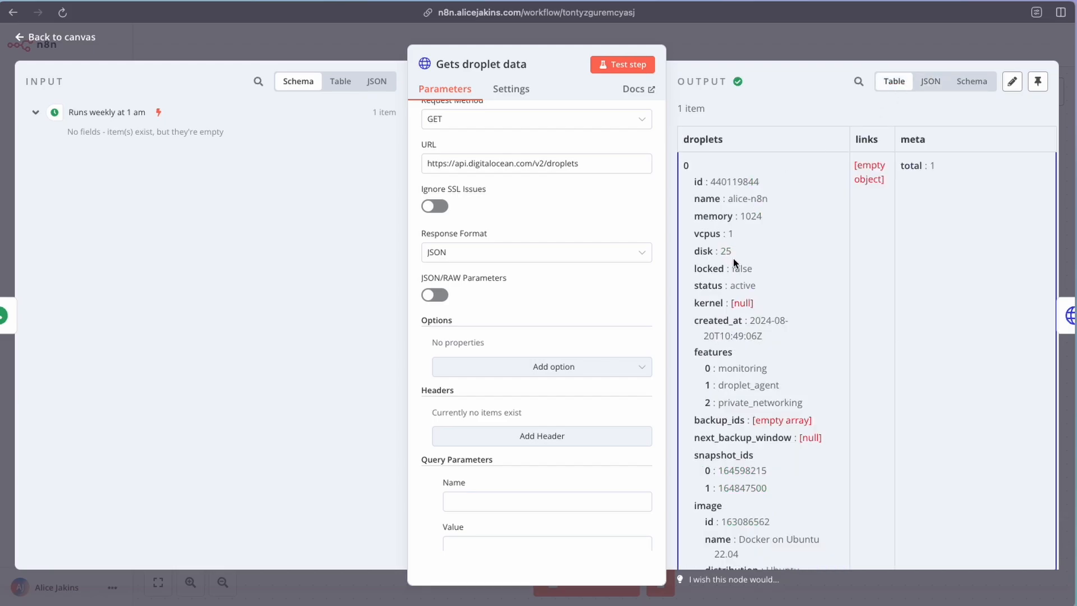
{"action": "scroll", "coordinate": [750, 262], "scroll_direction": "down", "scroll_amount": 10}
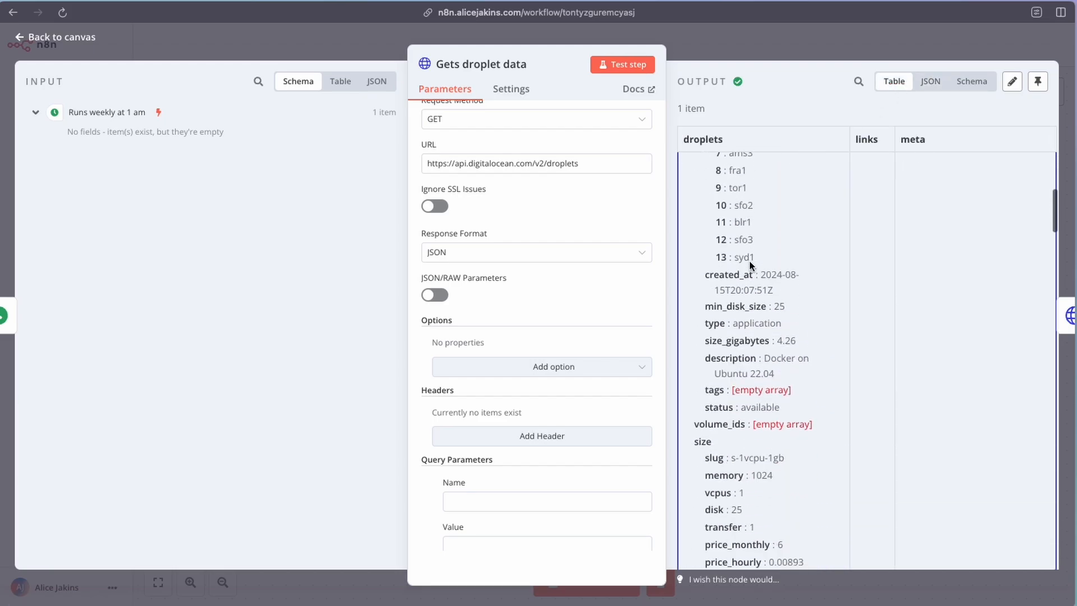
{"action": "scroll", "coordinate": [750, 261], "scroll_direction": "up", "scroll_amount": 15}
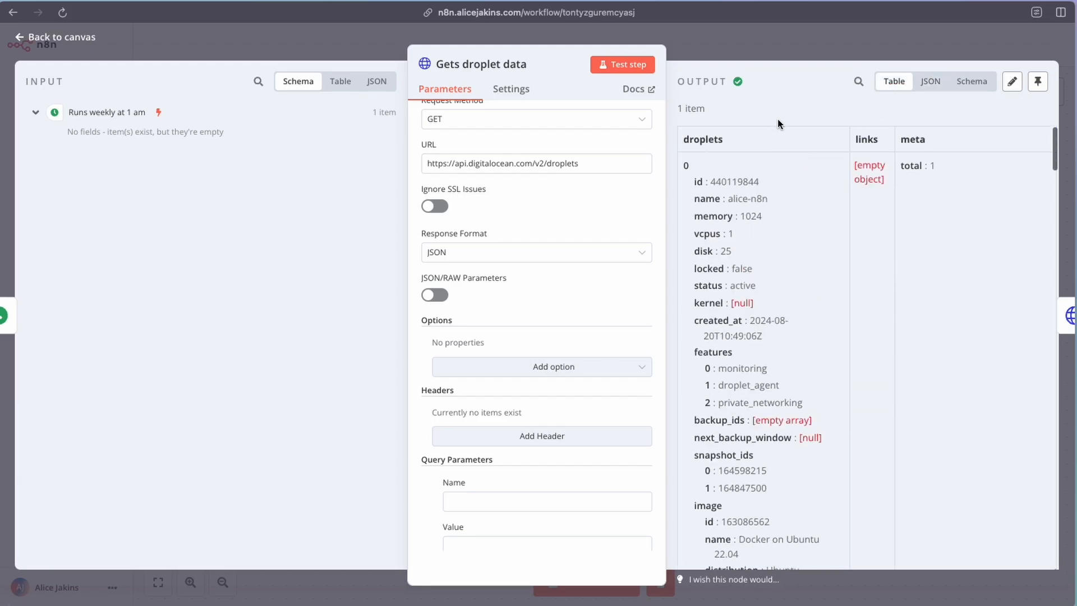
{"action": "left_click", "coordinate": [722, 51]}
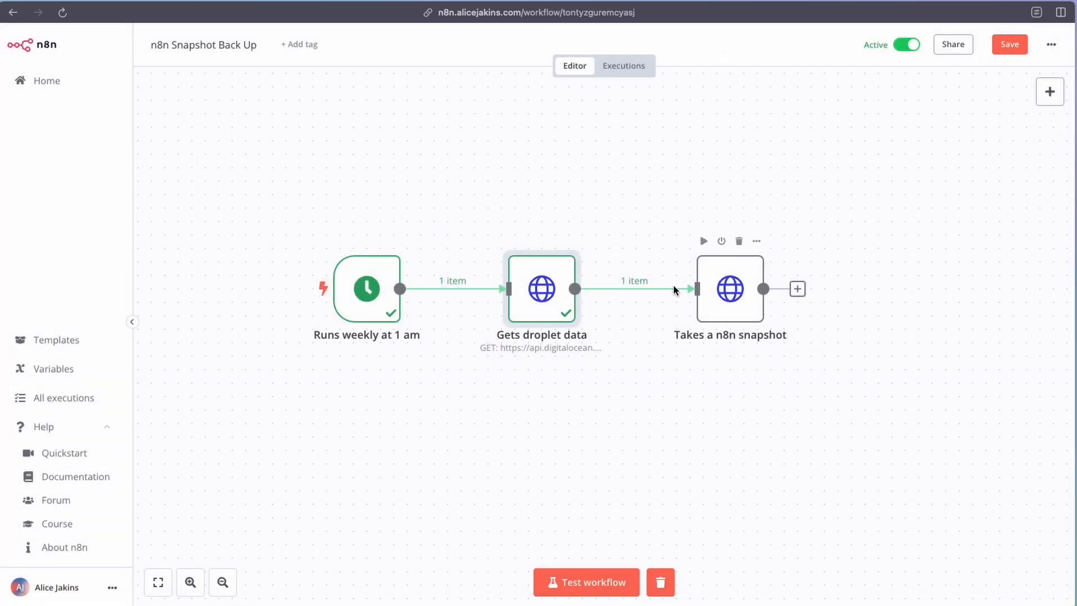
- Open the "Takes a n8n snapshot" node, and switch to DigitalOcean to view the Droplets page
{"action": "left_click", "coordinate": [735, 289]}
{"action": "double_click", "coordinate": [735, 288]}
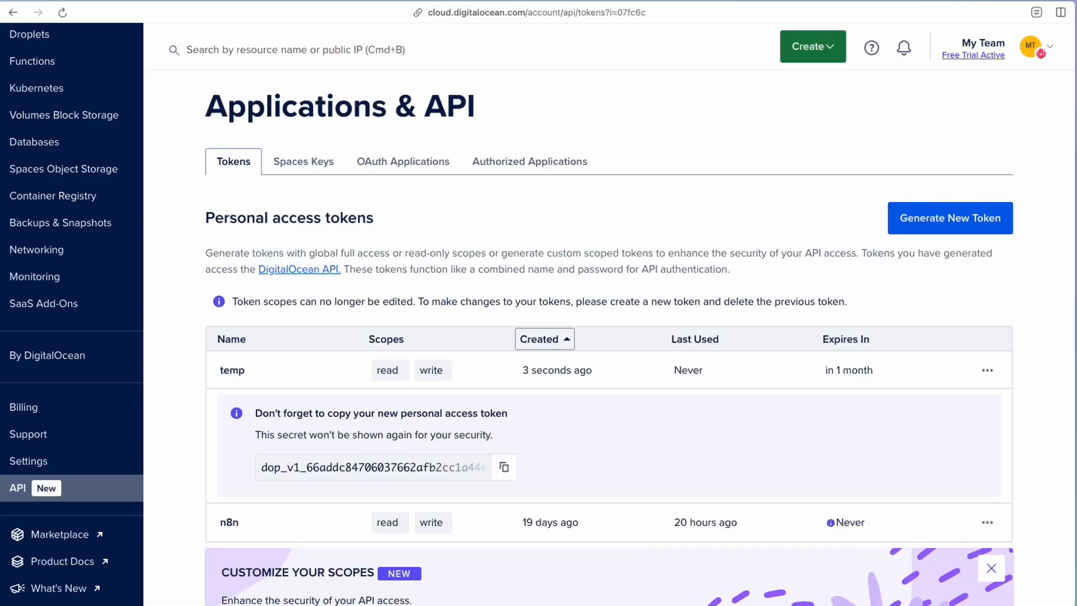
{"action": "scroll", "coordinate": [33, 252], "scroll_direction": "up", "scroll_amount": 5}
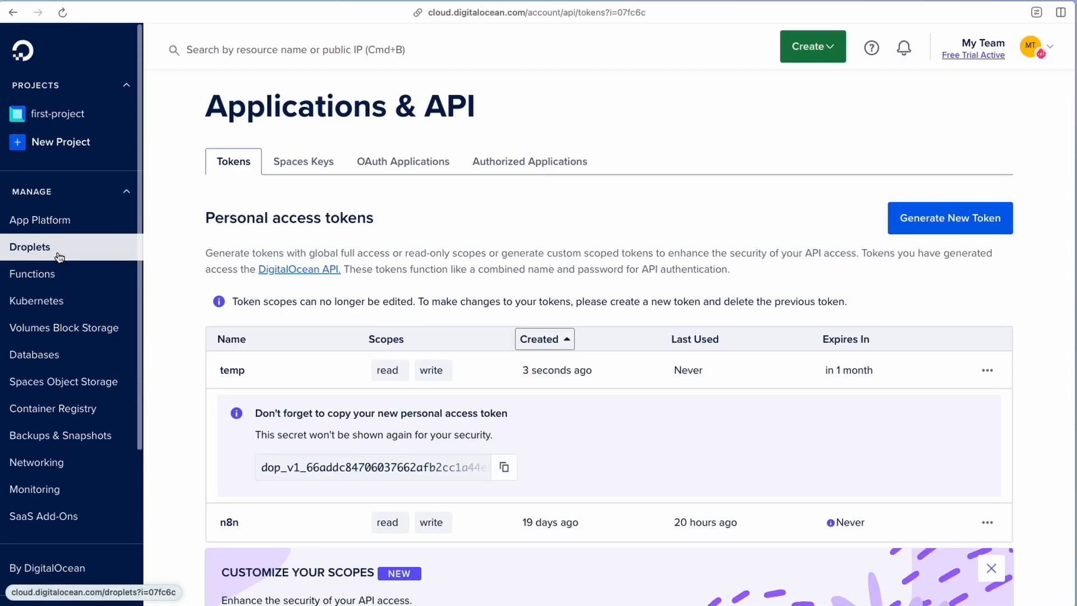
{"action": "left_click", "coordinate": [38, 249]}
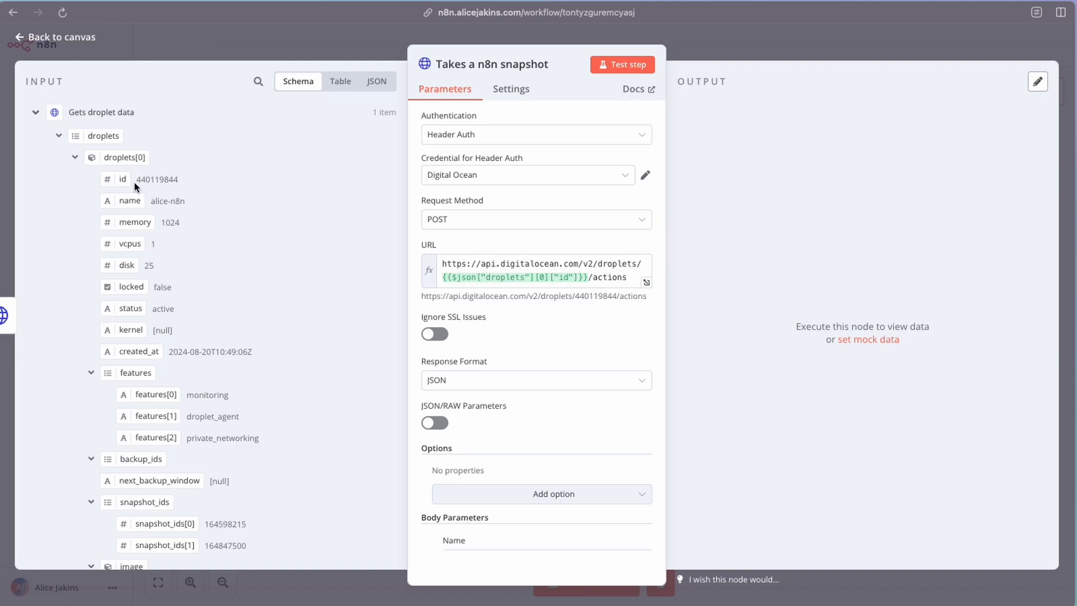
- In the "Takes a n8n snapshot" URL, replace the droplet ID expression with {{ $json.droplets[0].id }} mapped from the input's id field
{"action": "left_click_drag", "start_coordinate": [137, 180], "coordinate": [180, 184]}
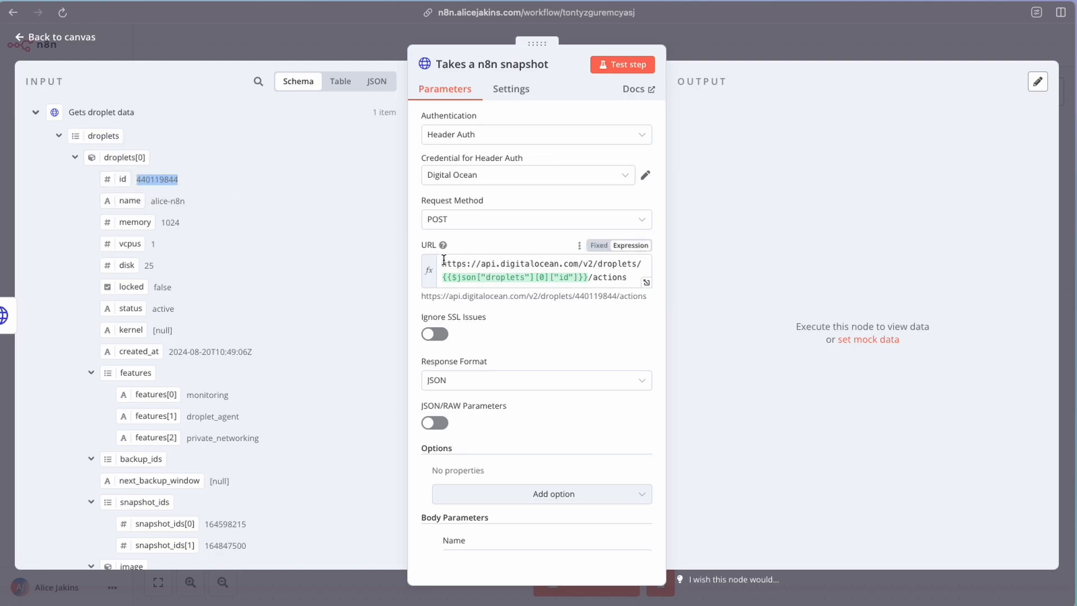
{"action": "mouse_move", "coordinate": [443, 264]}
{"action": "left_mouse_down"}
{"action": "mouse_move", "coordinate": [645, 266]}
{"action": "mouse_move", "coordinate": [441, 279]}
{"action": "left_mouse_up"}
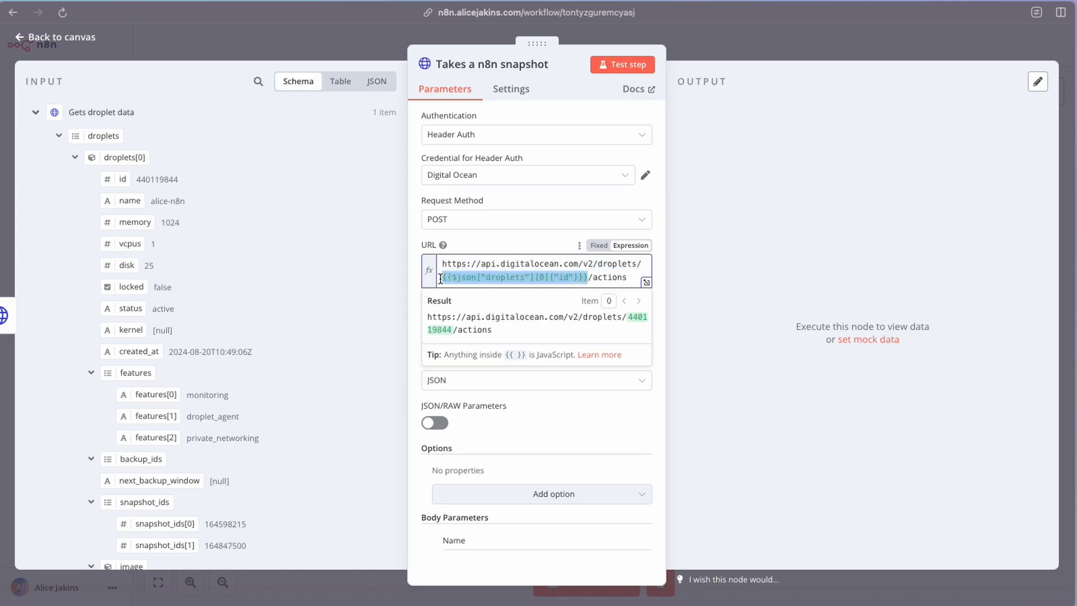
{"action": "key", "text": "BackSpace"}
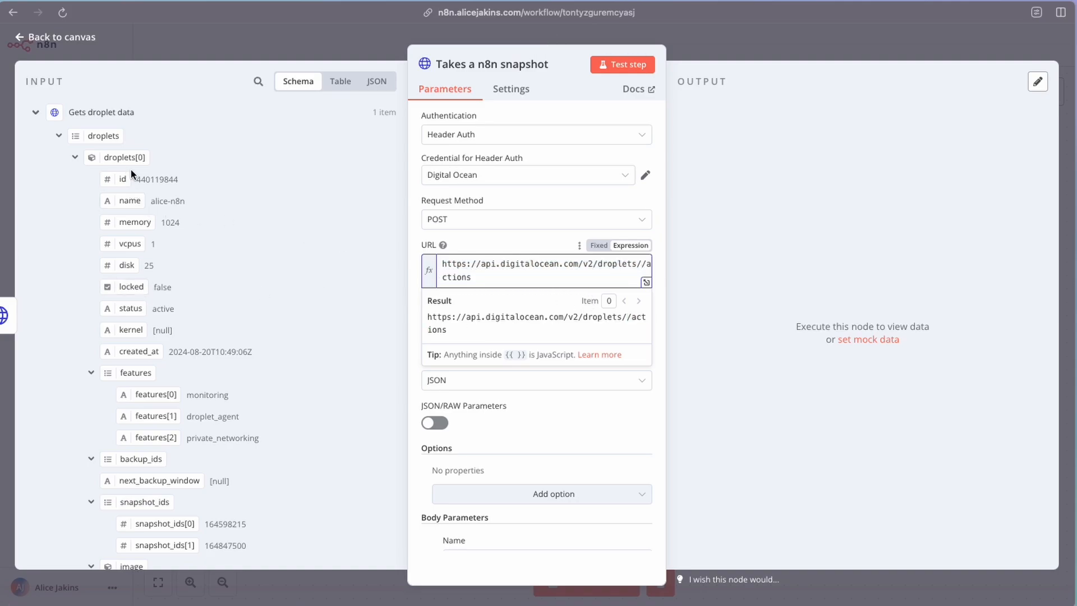
{"action": "left_click_drag", "start_coordinate": [119, 179], "coordinate": [222, 212]}
{"action": "left_click_drag", "start_coordinate": [491, 282], "coordinate": [643, 271]}
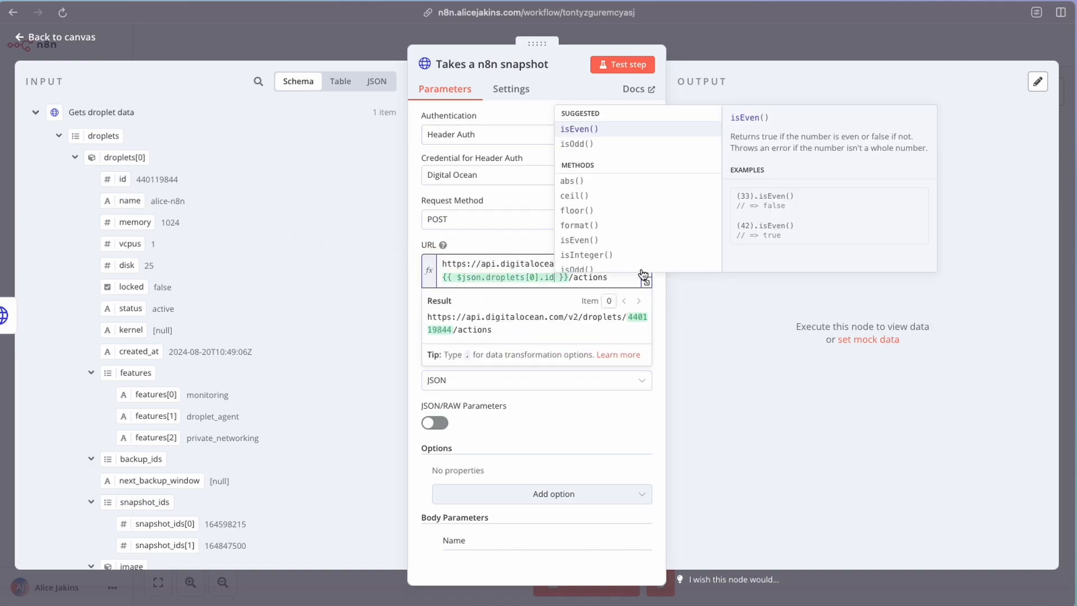
{"action": "left_click", "coordinate": [509, 245]}
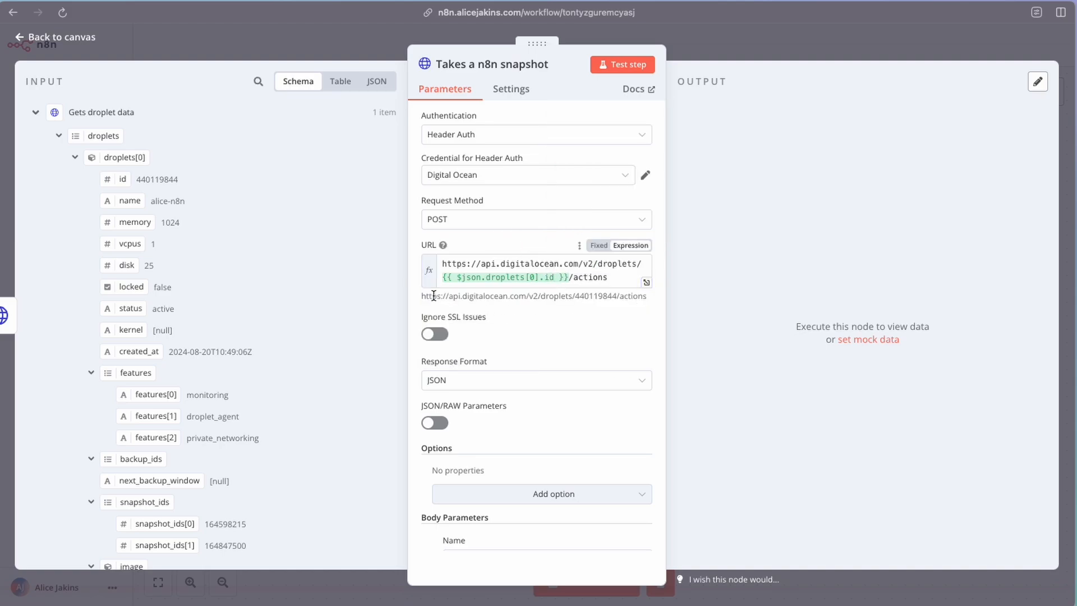
{"action": "left_click_drag", "start_coordinate": [422, 296], "coordinate": [643, 297]}
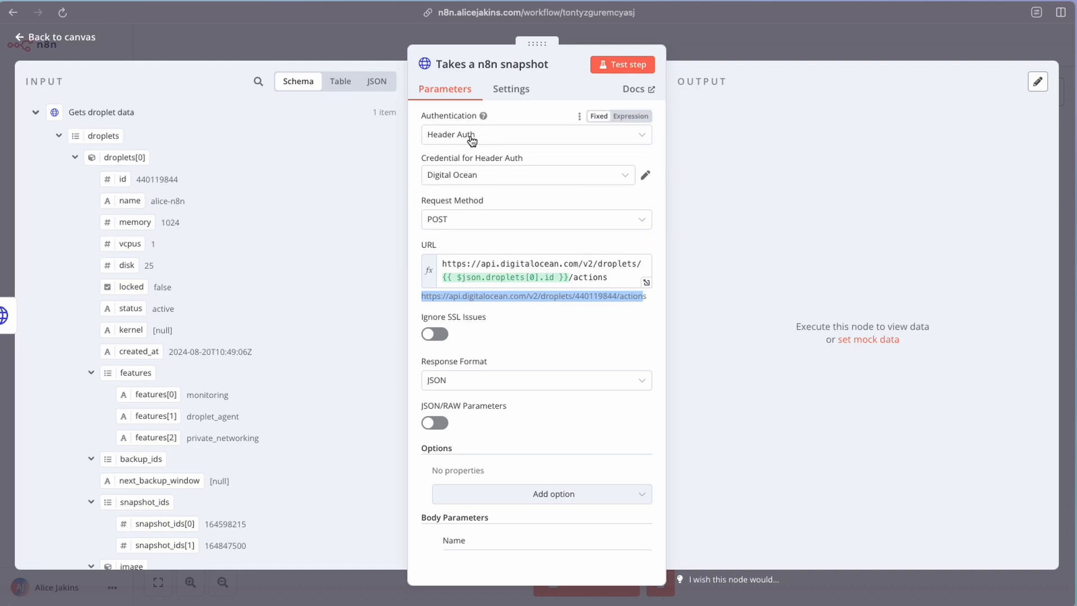
- Set the snapshot node's header auth credential to "Tempo DO" and return to the canvas
{"action": "left_click", "coordinate": [527, 179]}
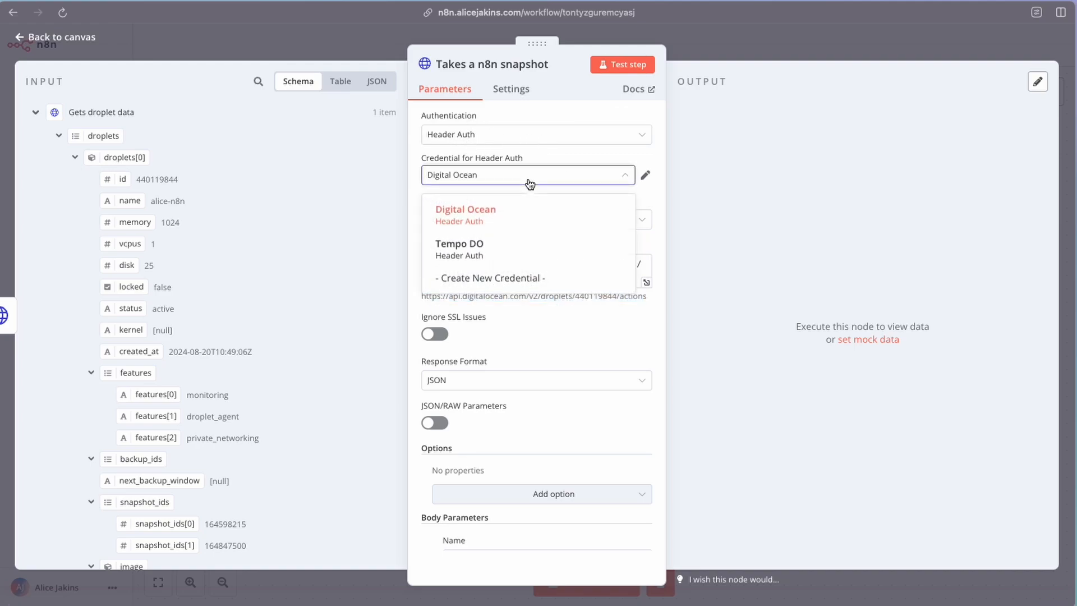
{"action": "left_click", "coordinate": [473, 247]}
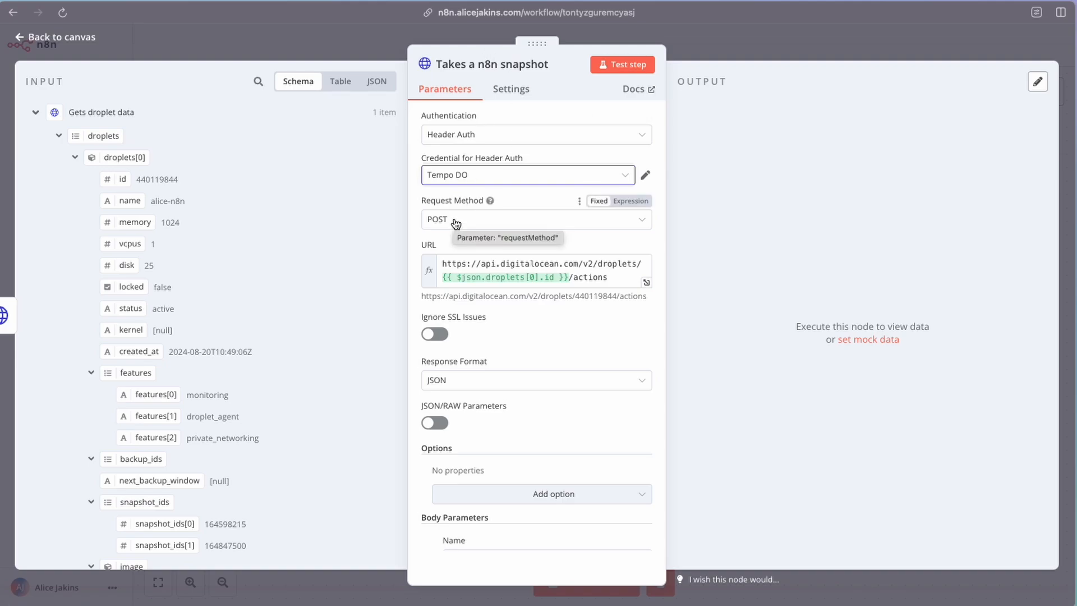
{"action": "left_click", "coordinate": [739, 42]}
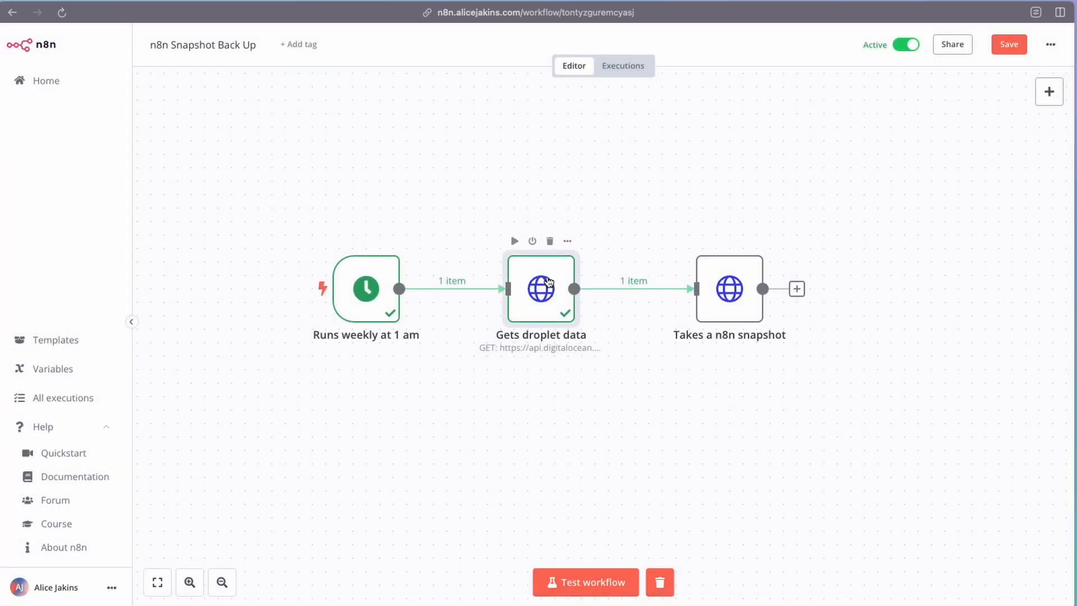
- Compare the "Gets droplet data" request settings with the POST method and URL expression of the "Takes a n8n snapshot" node
{"action": "double_click", "coordinate": [548, 282]}
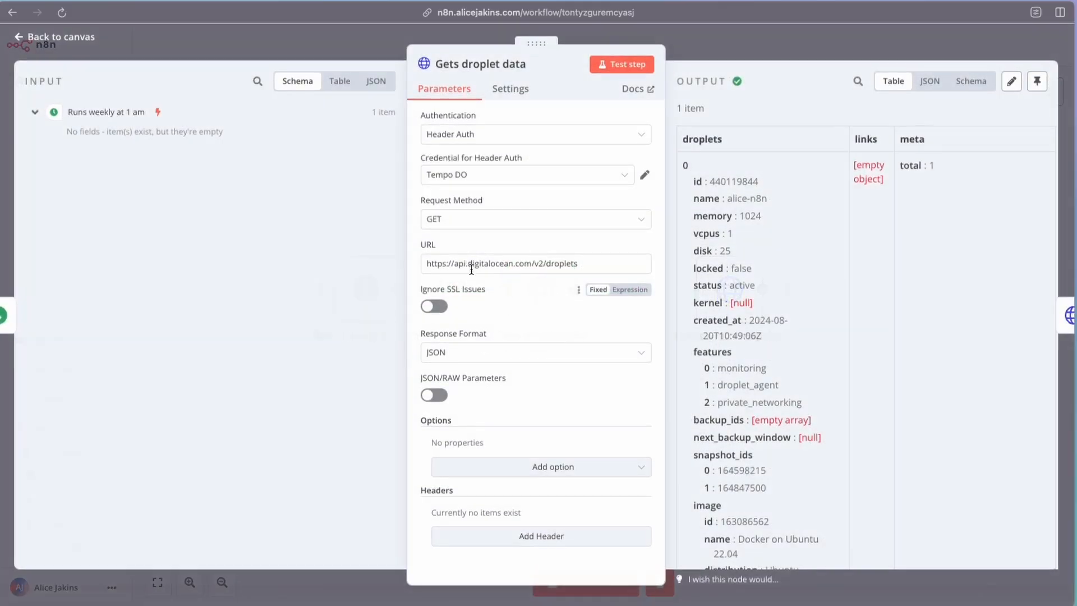
{"action": "left_click", "coordinate": [712, 58]}
{"action": "double_click", "coordinate": [730, 295]}
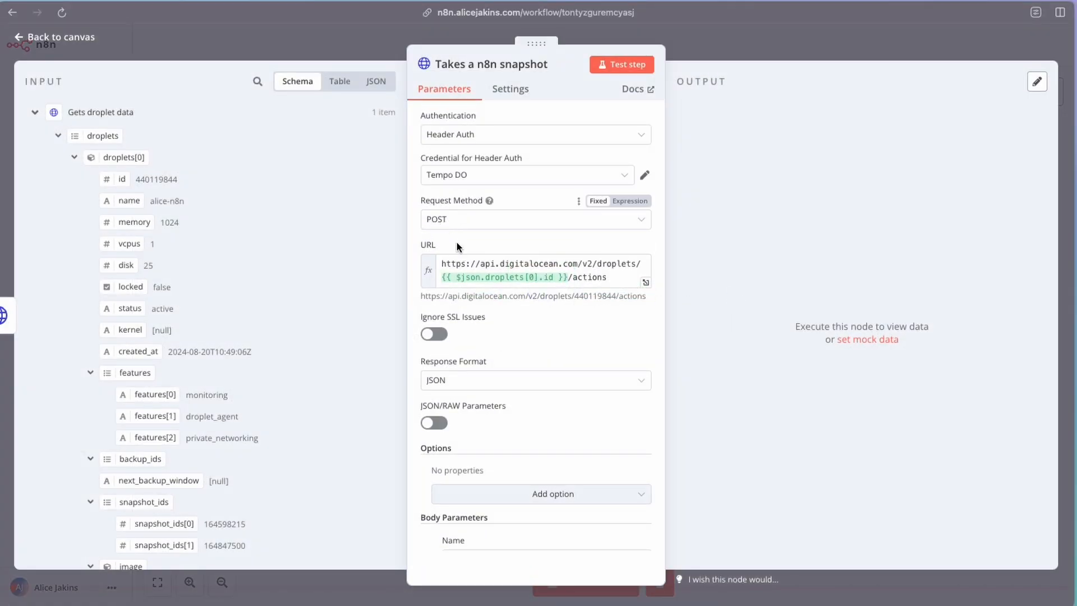
{"action": "left_click_drag", "start_coordinate": [442, 265], "coordinate": [641, 267]}
{"action": "left_click_drag", "start_coordinate": [442, 278], "coordinate": [568, 279]}
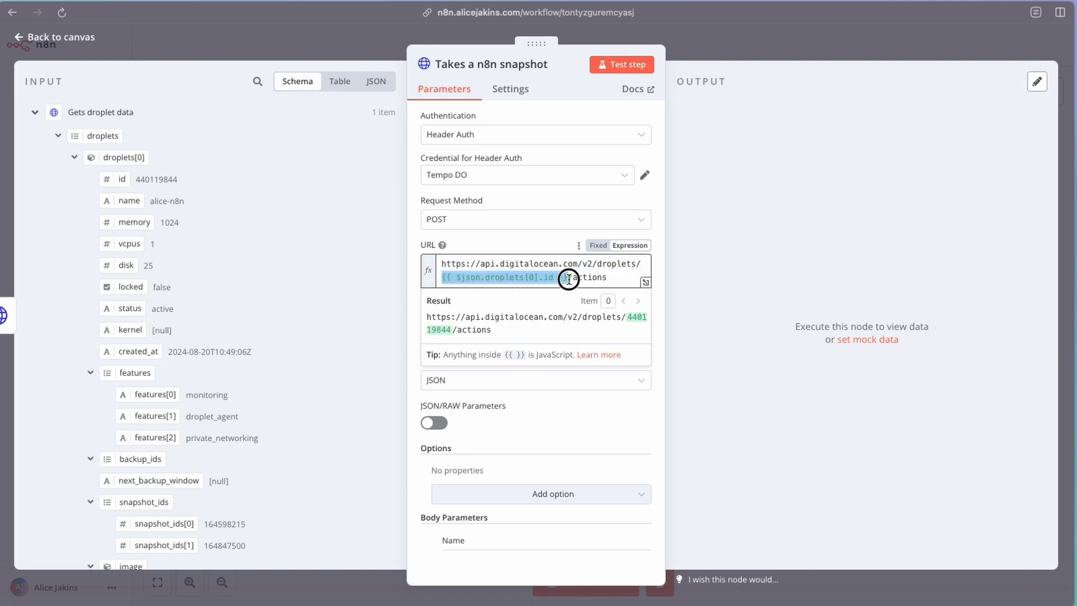
{"action": "left_click", "coordinate": [546, 237]}
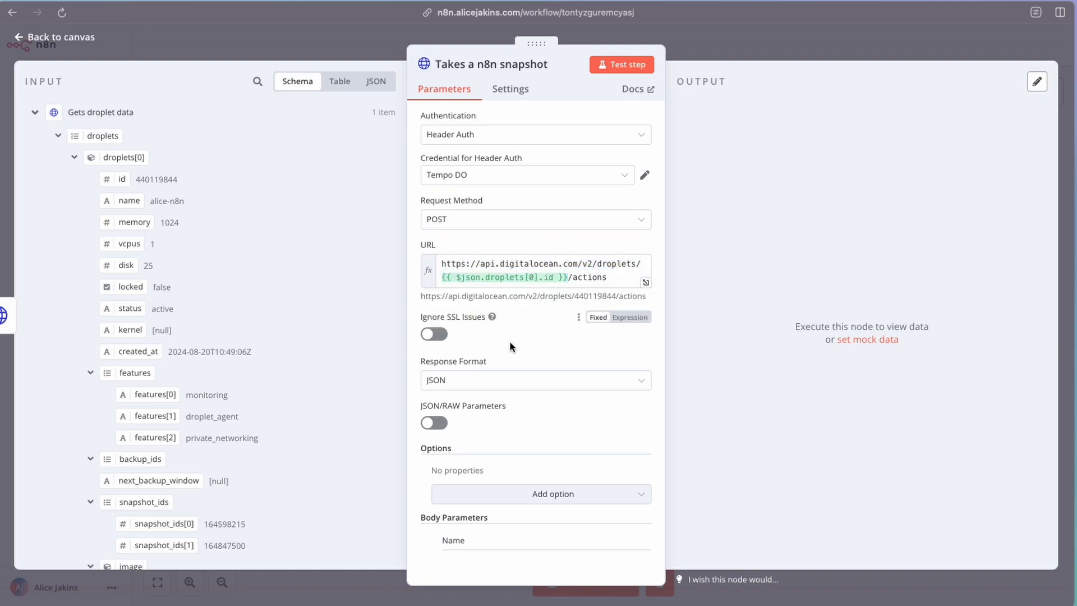
- Review the snapshot node's remaining request settings, including the body parameter's name and value
{"action": "scroll", "coordinate": [510, 345], "scroll_direction": "down", "scroll_amount": 5}
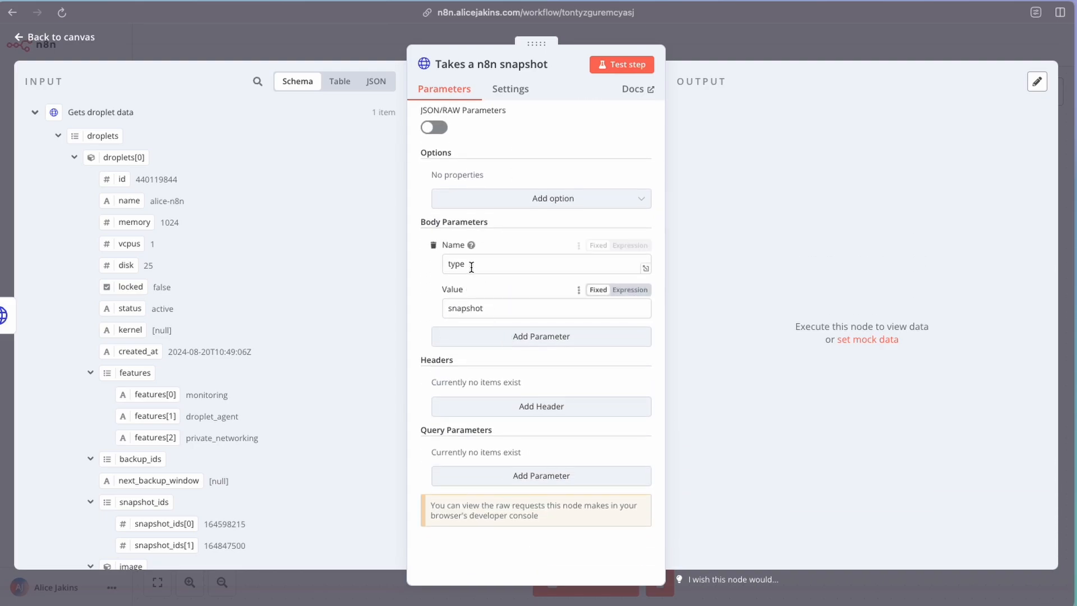
{"action": "scroll", "coordinate": [471, 267], "scroll_direction": "up", "scroll_amount": 6}
{"action": "scroll", "coordinate": [460, 236], "scroll_direction": "down", "scroll_amount": 3}
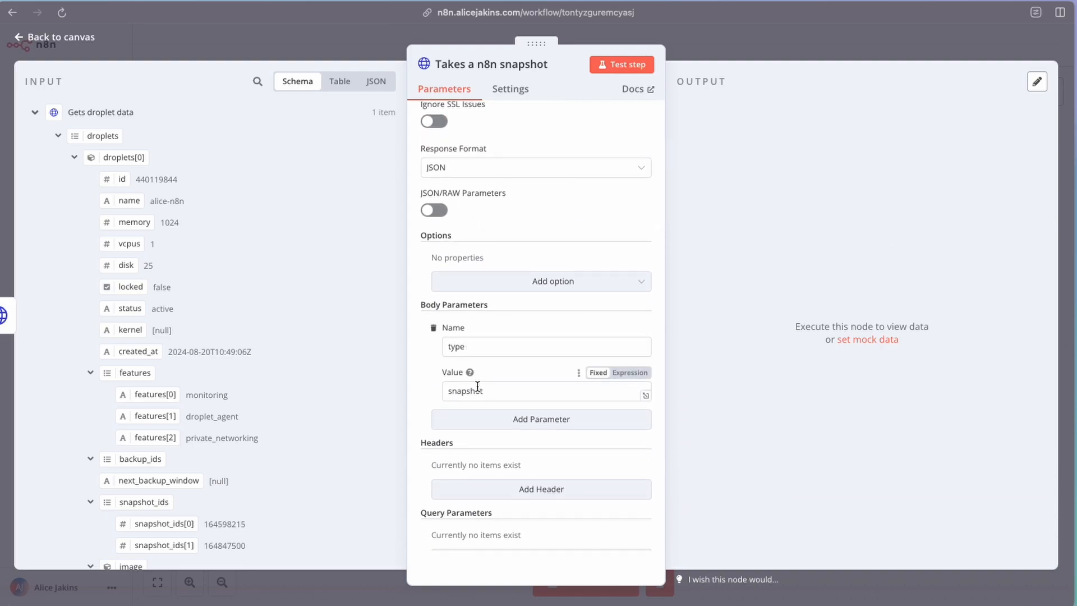
{"action": "scroll", "coordinate": [477, 387], "scroll_direction": "up", "scroll_amount": 4}
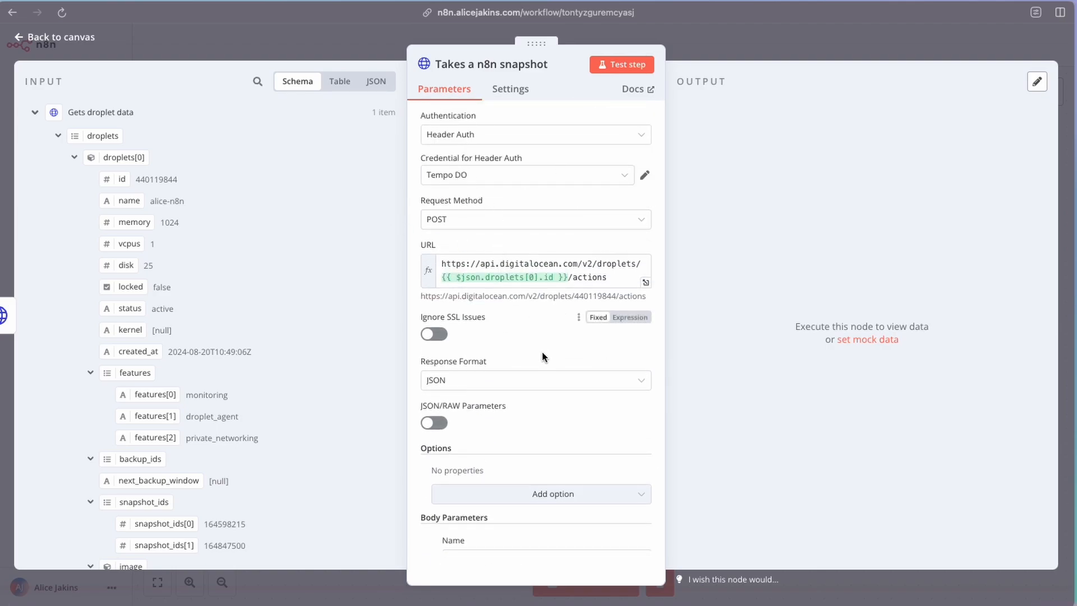
{"action": "scroll", "coordinate": [541, 353], "scroll_direction": "down", "scroll_amount": 2}
{"action": "scroll", "coordinate": [542, 357], "scroll_direction": "down", "scroll_amount": 2}
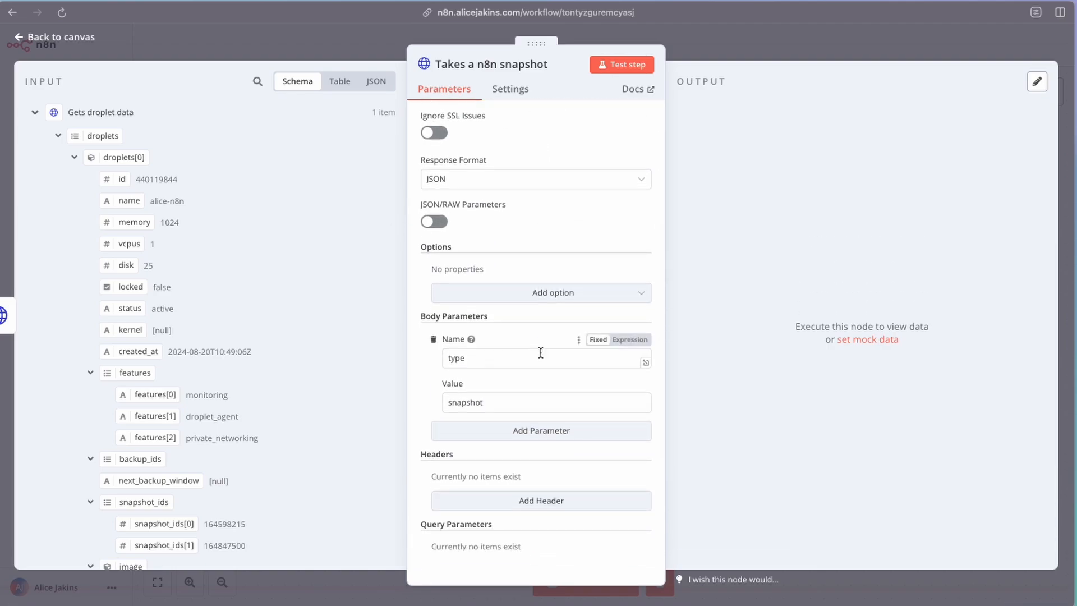
{"action": "scroll", "coordinate": [540, 351], "scroll_direction": "up", "scroll_amount": 4}
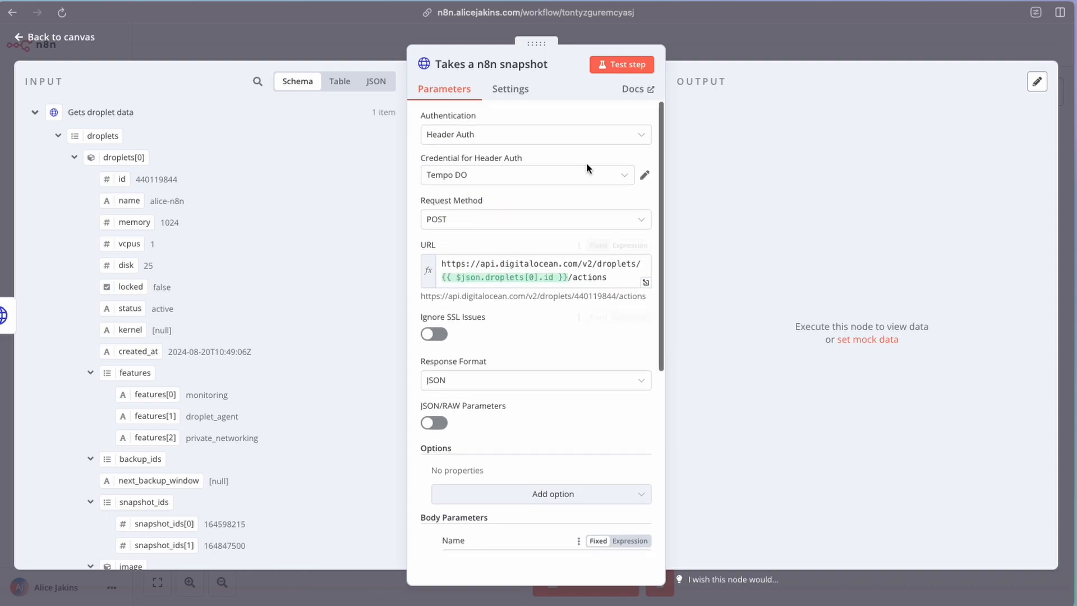
- Test the "Takes a n8n snapshot" node, return to the canvas, and save the workflow
{"action": "left_click", "coordinate": [616, 66]}
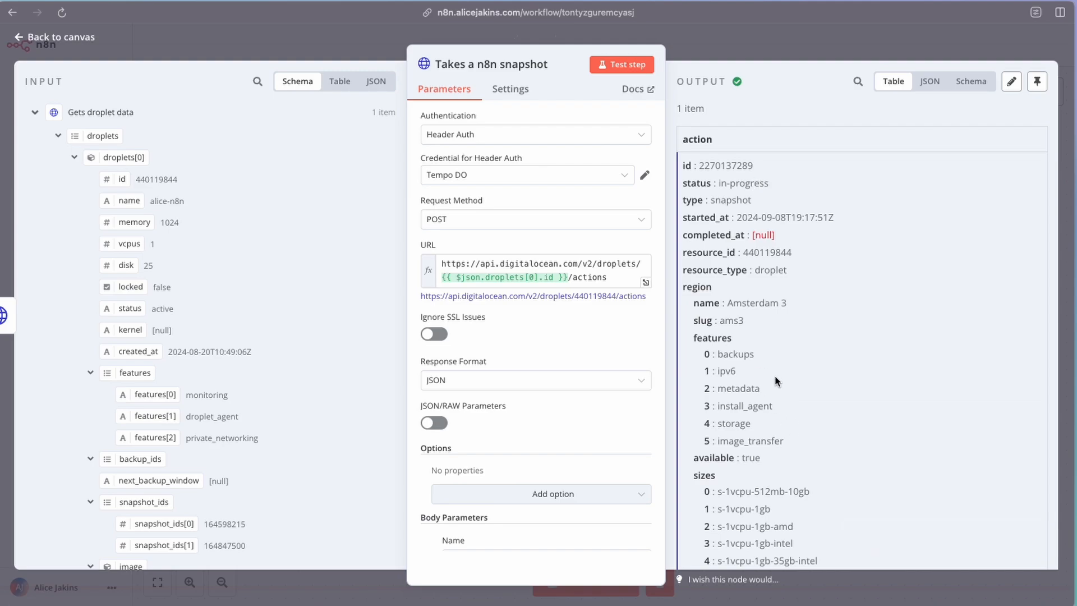
{"action": "left_click", "coordinate": [719, 46]}
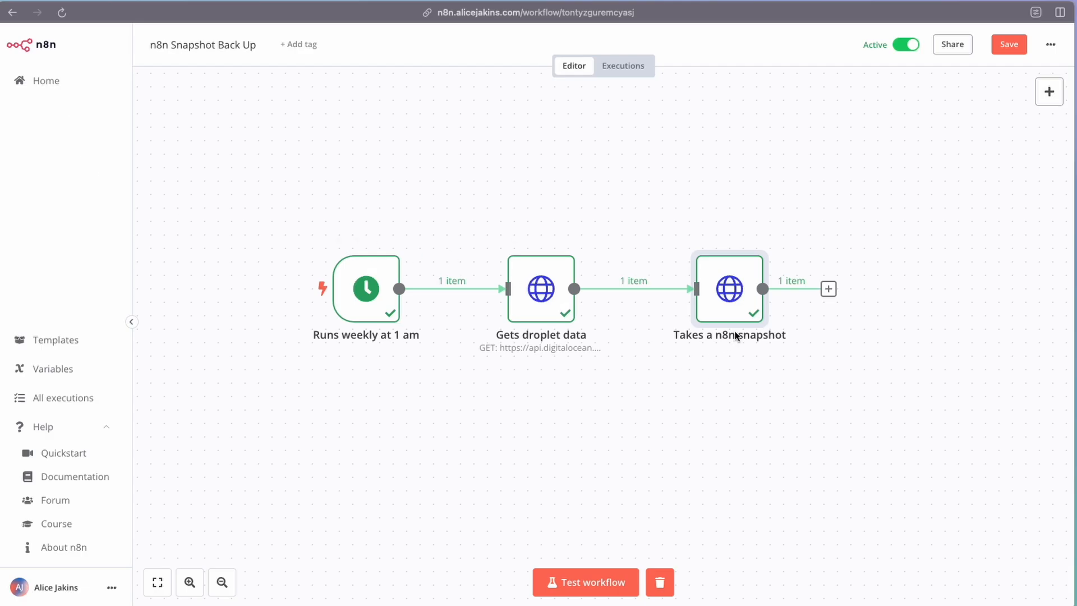
{"action": "left_click", "coordinate": [1013, 47]}
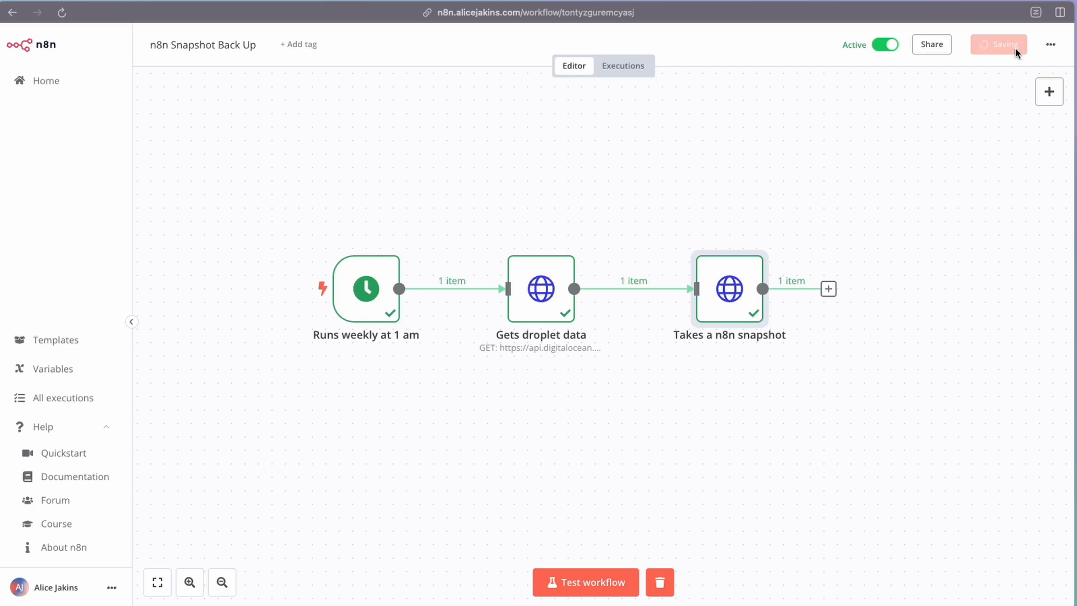
- Open the "Delete old snapshots" workflow from the workflow list and open its "Retrieves Snapshot data" node
{"action": "left_click", "coordinate": [59, 83]}
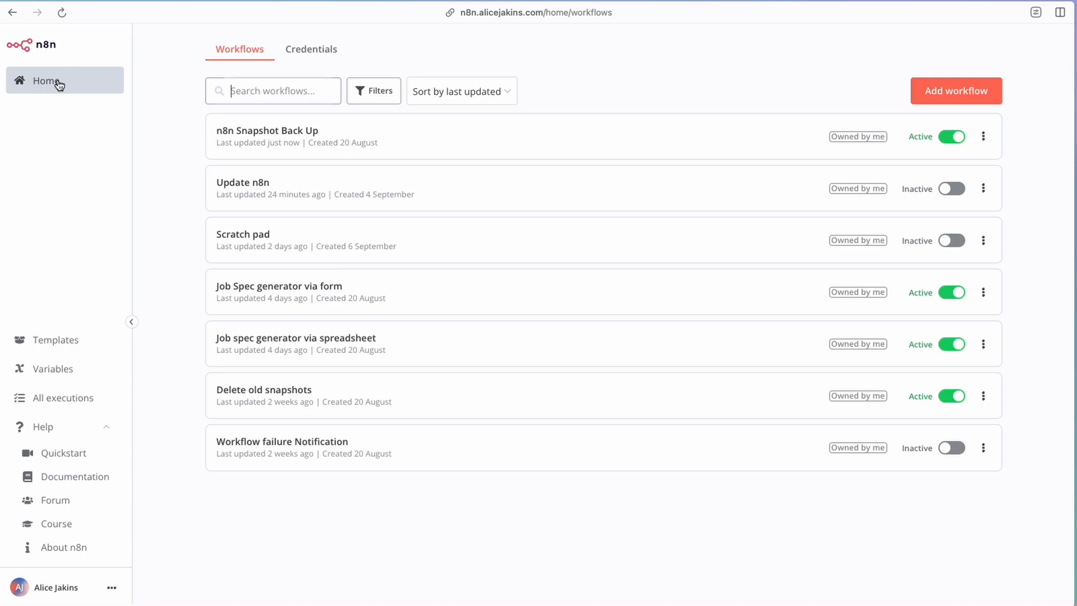
{"action": "left_click", "coordinate": [269, 397]}
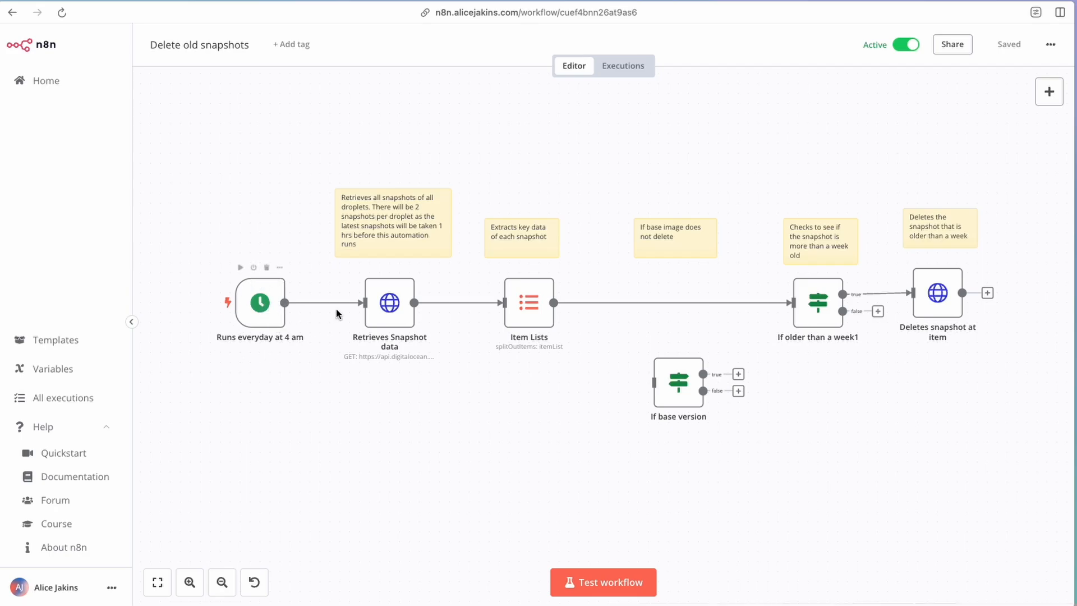
{"action": "double_click", "coordinate": [386, 312]}
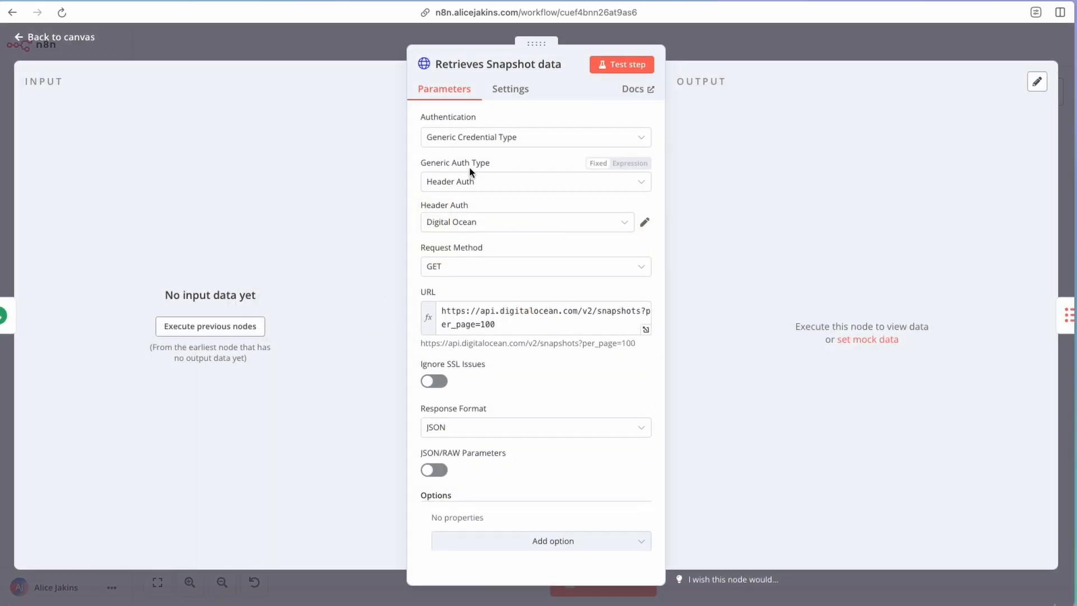
- Keep Header Auth as the generic auth type and set the node's header auth credential to "Tempo DO"
{"action": "left_click", "coordinate": [494, 186]}
{"action": "left_click", "coordinate": [464, 280]}
{"action": "left_click", "coordinate": [479, 223]}
{"action": "left_click", "coordinate": [468, 296]}
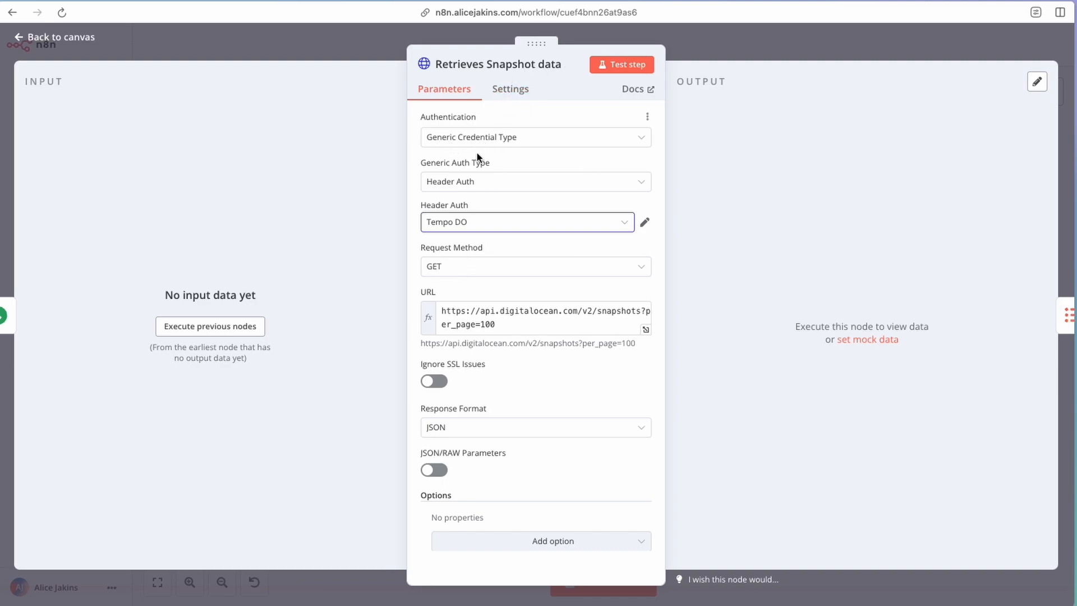
- Review the available authentication types and the snapshots request URL of the "Retrieves Snapshot data" node
{"action": "left_click", "coordinate": [496, 138]}
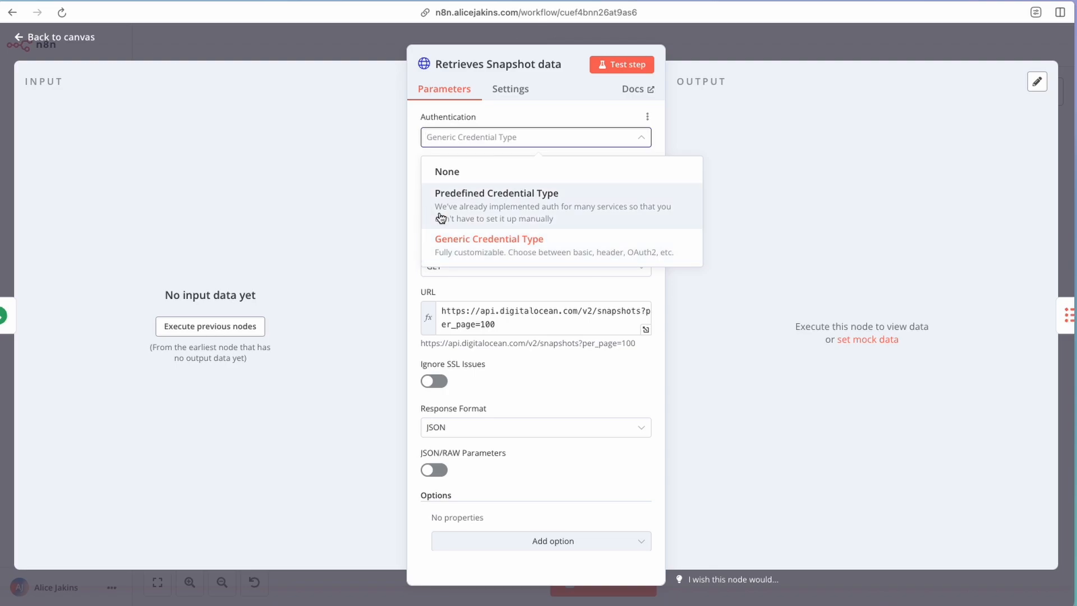
{"action": "left_click", "coordinate": [537, 394]}
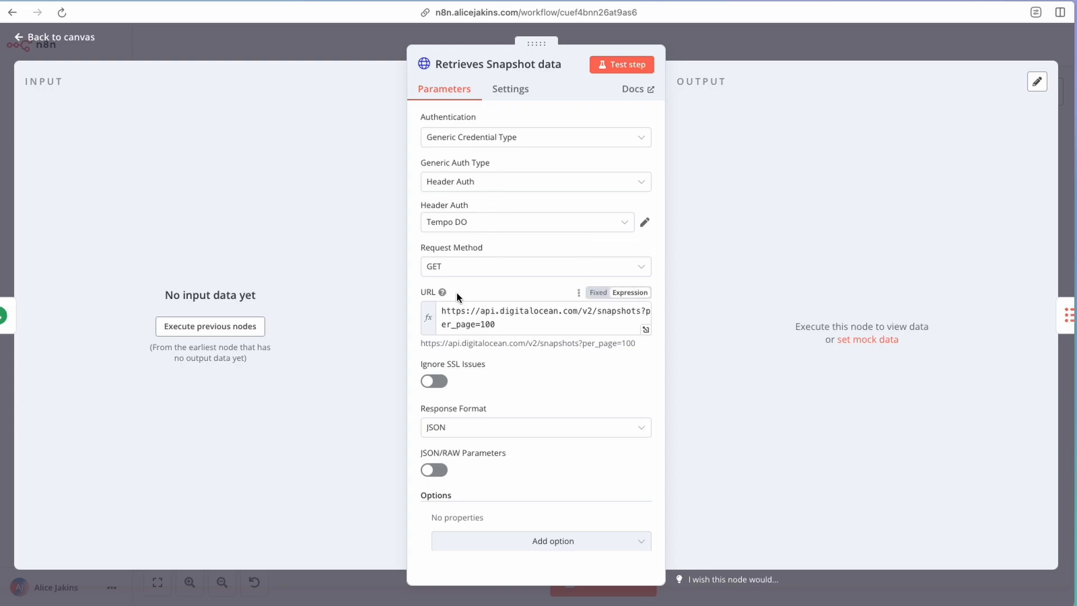
{"action": "left_click_drag", "start_coordinate": [443, 313], "coordinate": [521, 320]}
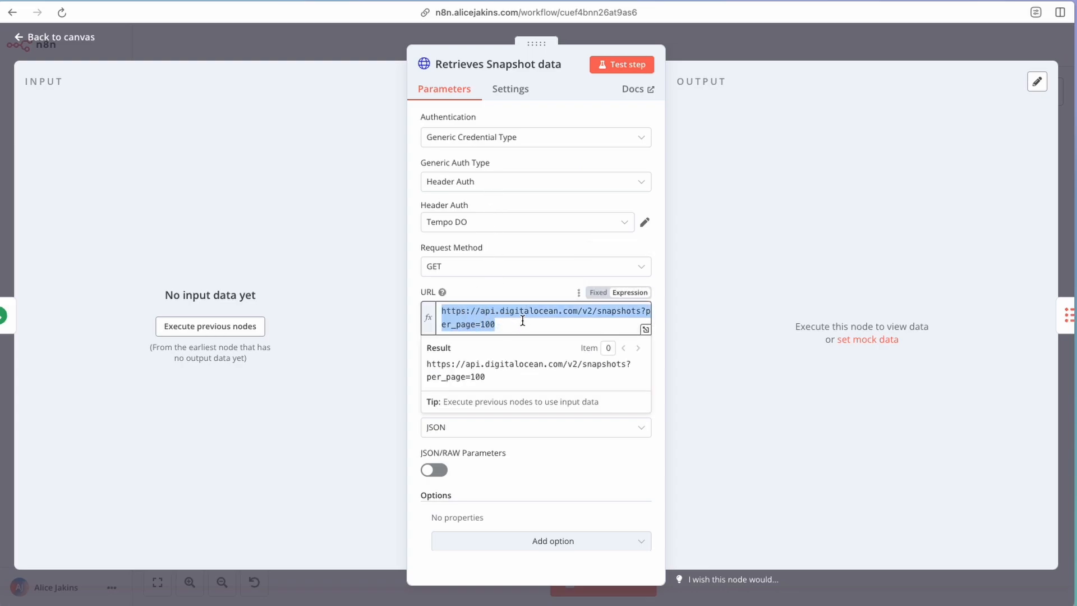
- Test the "Retrieves Snapshot data" node, review the snapshots in its output, and return to the canvas
{"action": "left_click", "coordinate": [527, 323]}
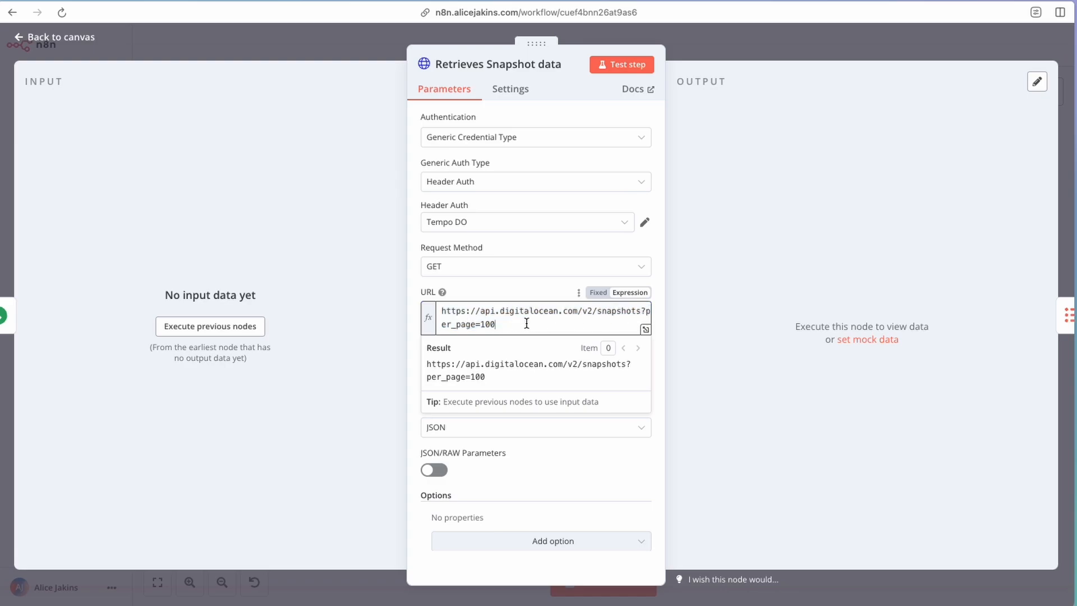
{"action": "left_click_drag", "start_coordinate": [443, 314], "coordinate": [503, 322]}
{"action": "left_click", "coordinate": [487, 248]}
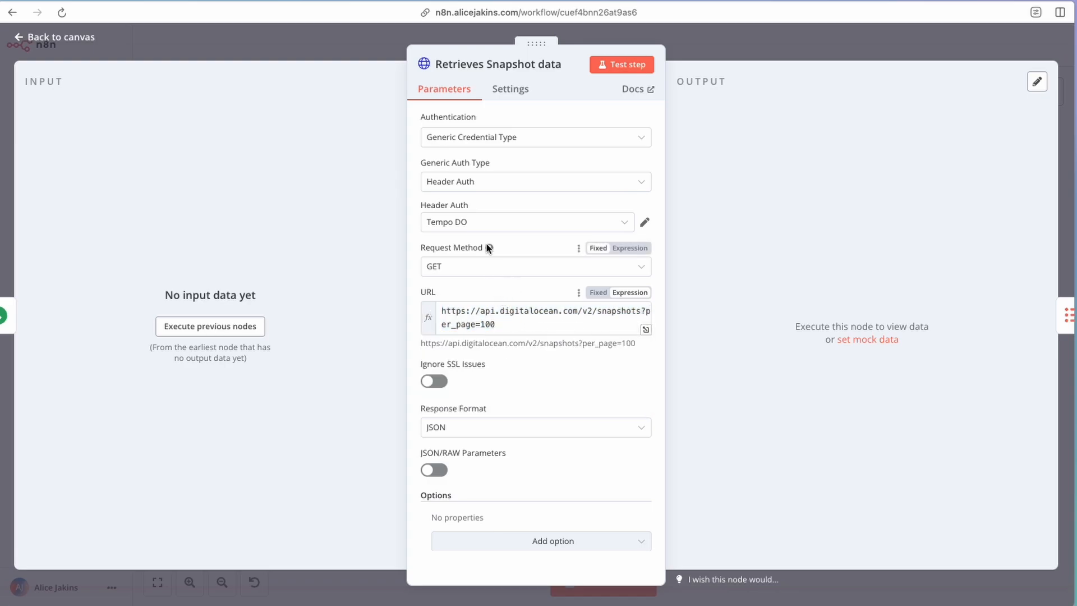
{"action": "scroll", "coordinate": [516, 432], "scroll_direction": "down", "scroll_amount": 3}
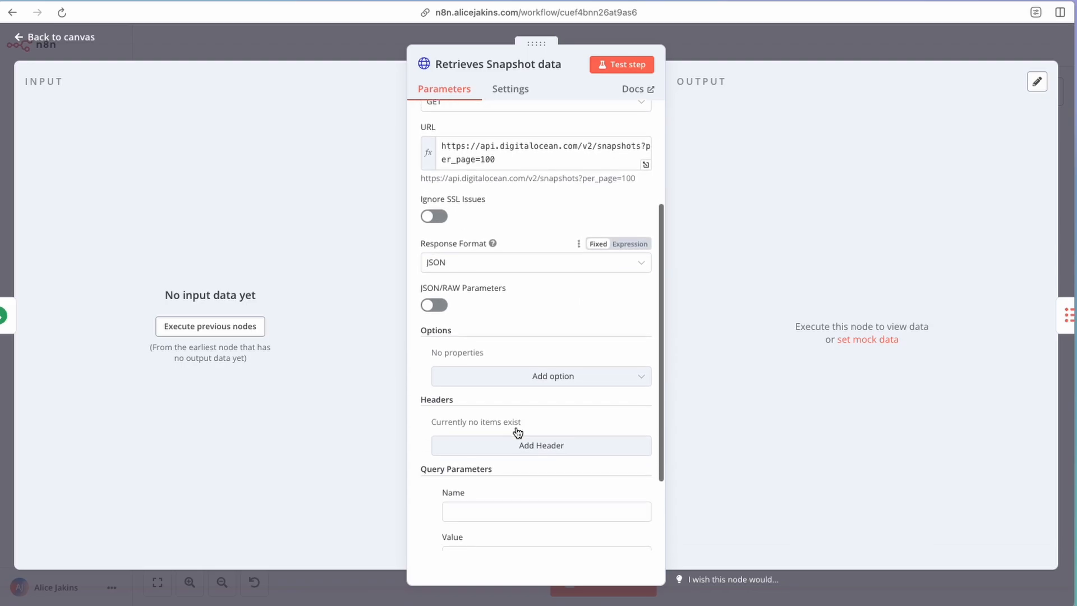
{"action": "scroll", "coordinate": [517, 432], "scroll_direction": "up", "scroll_amount": 3}
{"action": "left_click", "coordinate": [621, 66]}
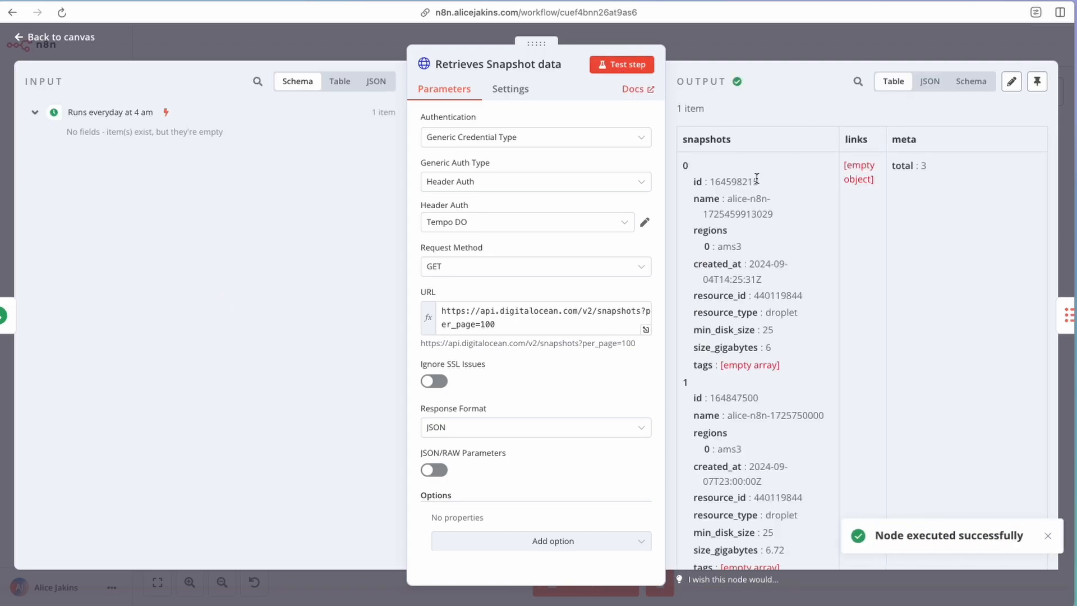
{"action": "scroll", "coordinate": [729, 213], "scroll_direction": "down", "scroll_amount": 4}
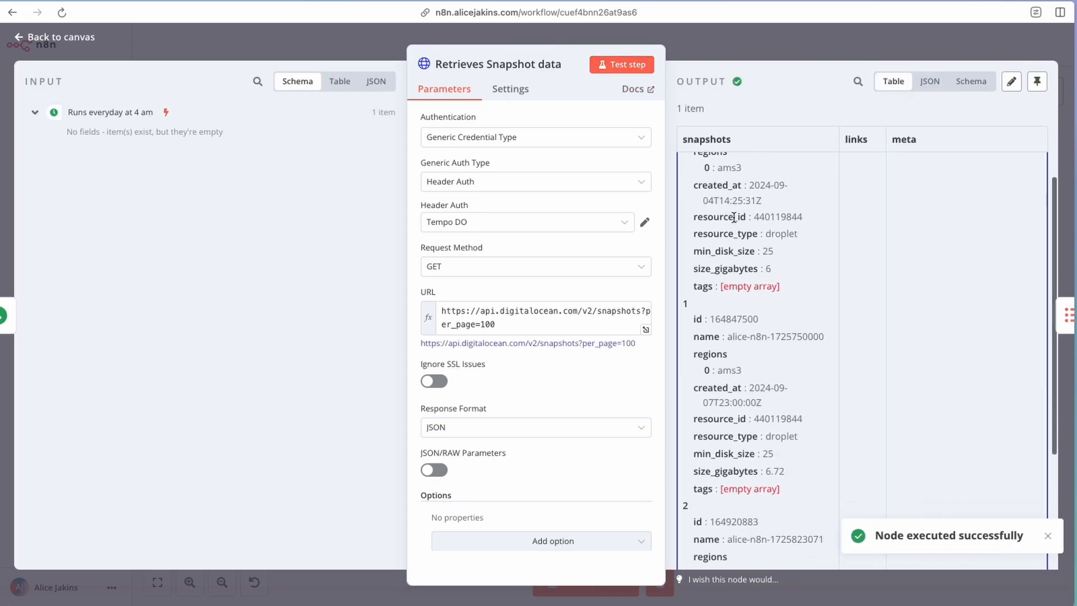
{"action": "scroll", "coordinate": [741, 244], "scroll_direction": "up", "scroll_amount": 4}
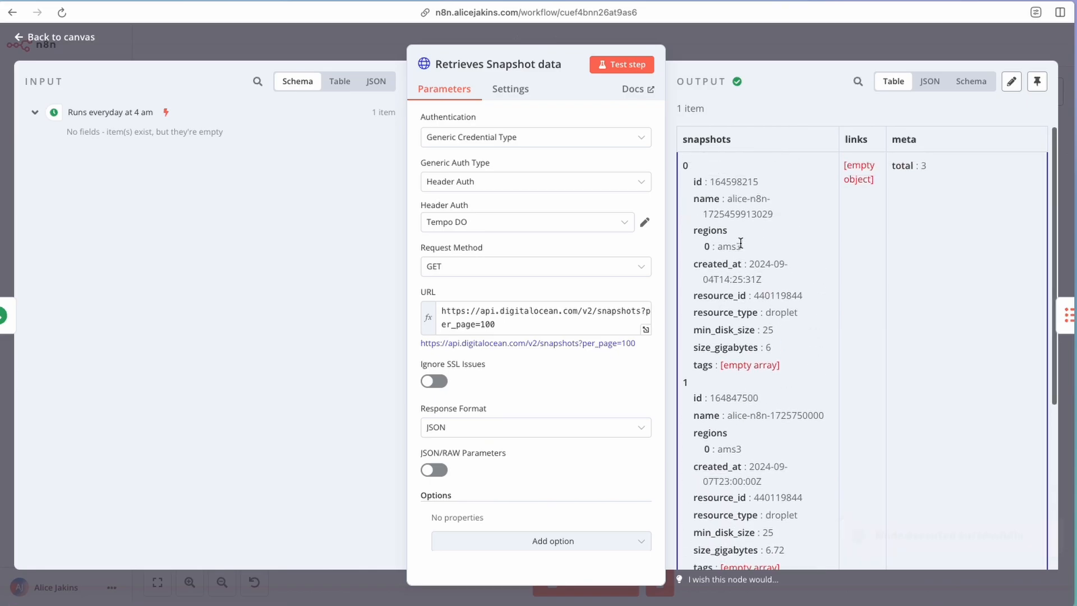
{"action": "scroll", "coordinate": [740, 243], "scroll_direction": "down", "scroll_amount": 4}
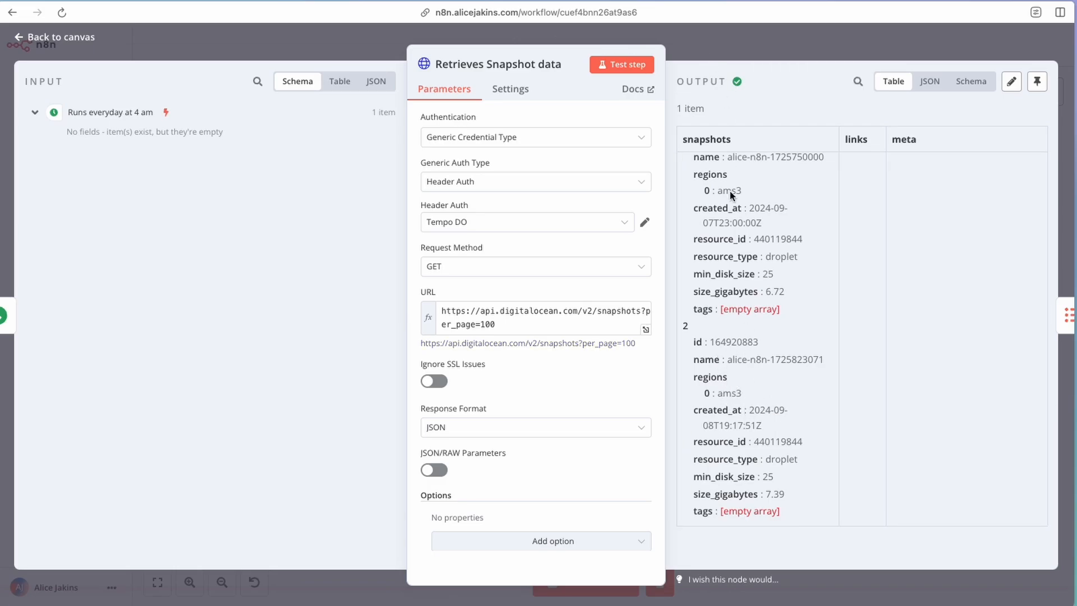
{"action": "left_click", "coordinate": [706, 50]}
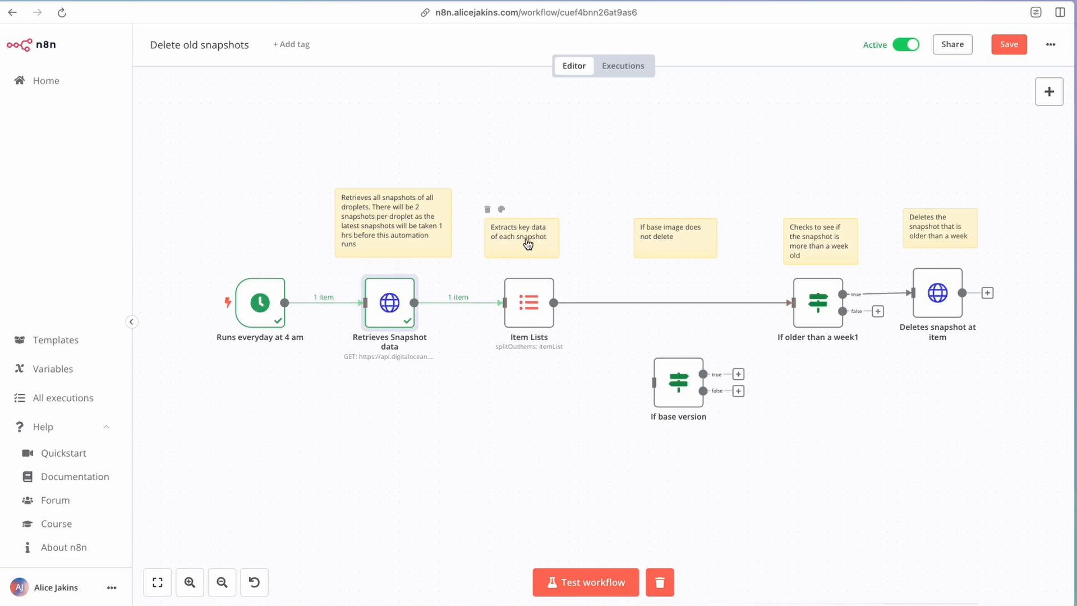
- Open the "Item Lists" node, test it, check the split-out snapshots, and return to the canvas
{"action": "double_click", "coordinate": [521, 289]}
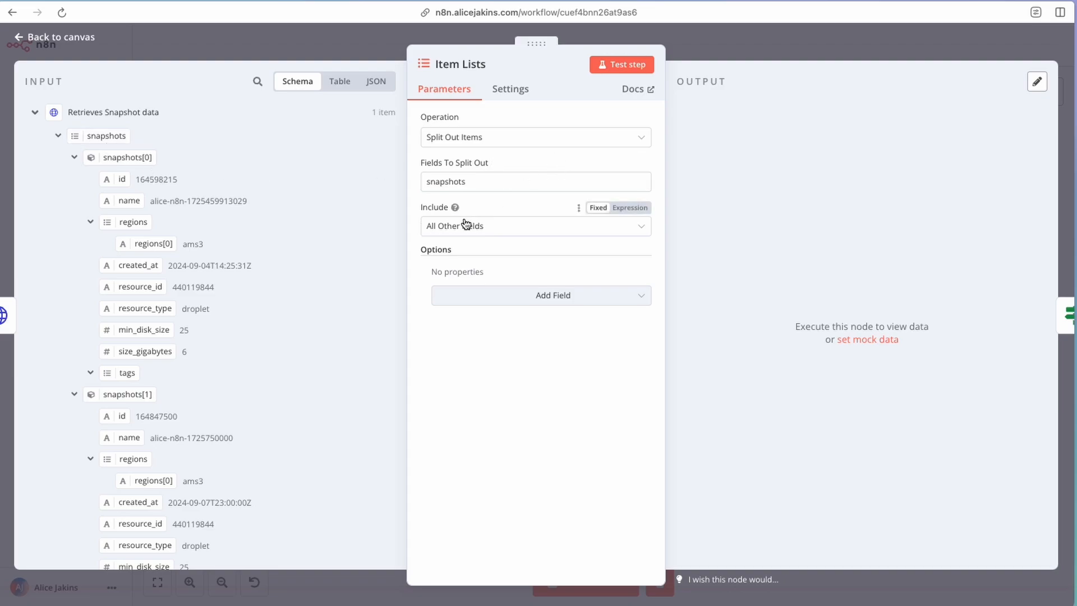
{"action": "left_click", "coordinate": [614, 64]}
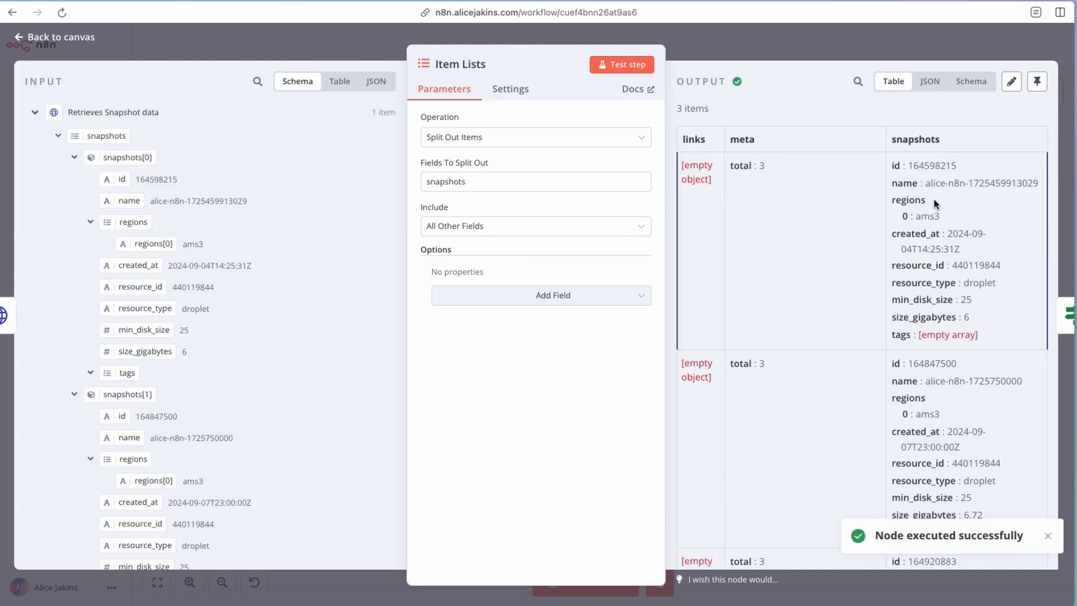
{"action": "scroll", "coordinate": [933, 395], "scroll_direction": "down", "scroll_amount": 4}
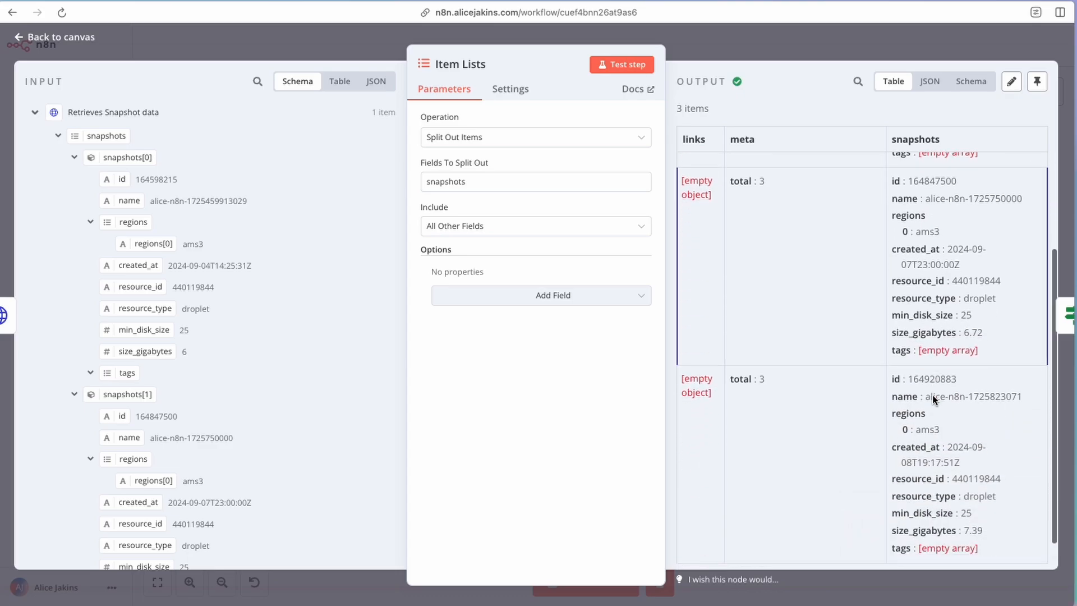
{"action": "scroll", "coordinate": [932, 395], "scroll_direction": "up", "scroll_amount": 4}
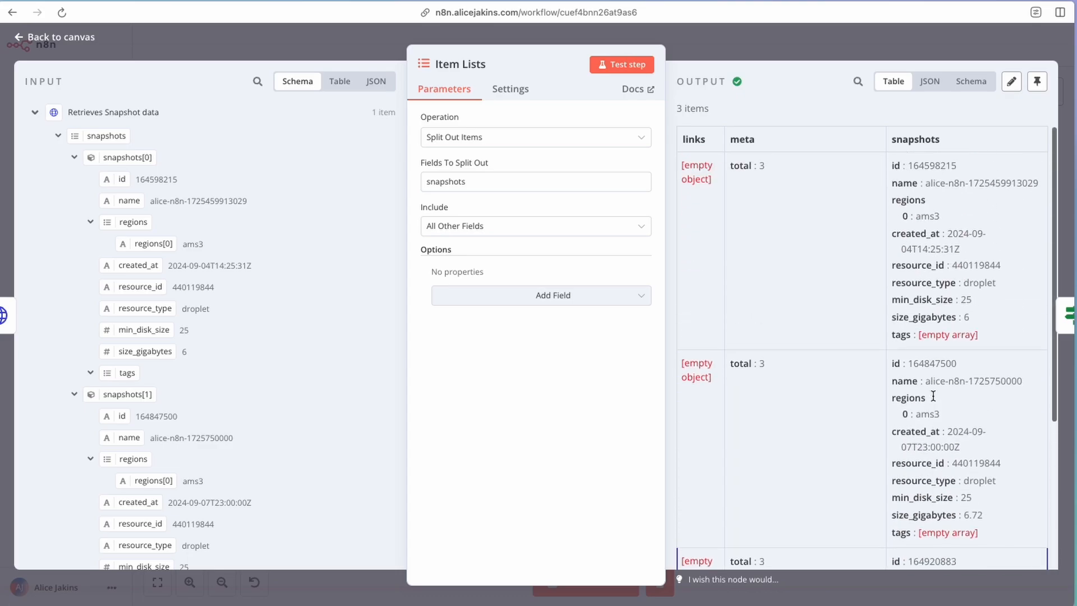
{"action": "left_click", "coordinate": [756, 46]}
- Open the "If older than a week1" node, inspect its Value 1 creation-date expression, and test the node
{"action": "scroll", "coordinate": [664, 307], "scroll_direction": "right", "scroll_amount": 1}
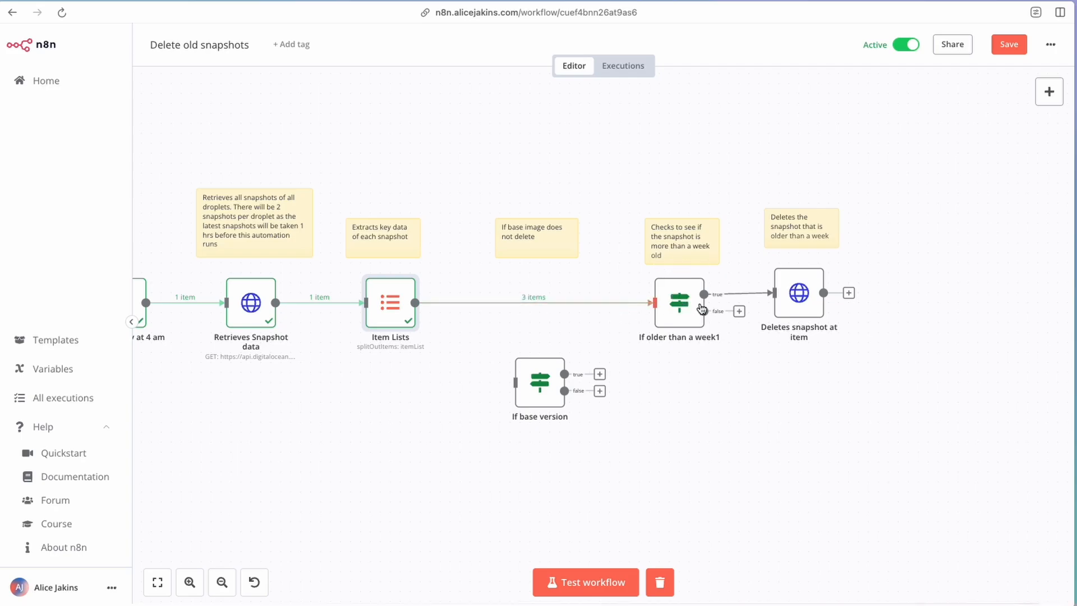
{"action": "double_click", "coordinate": [679, 306]}
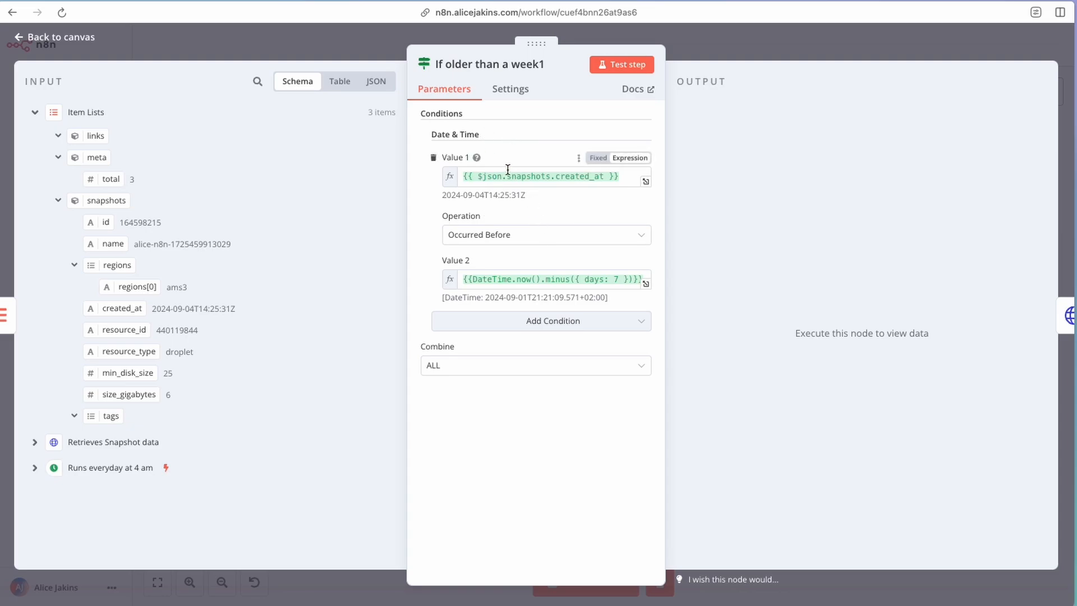
{"action": "left_click_drag", "start_coordinate": [462, 177], "coordinate": [635, 173]}
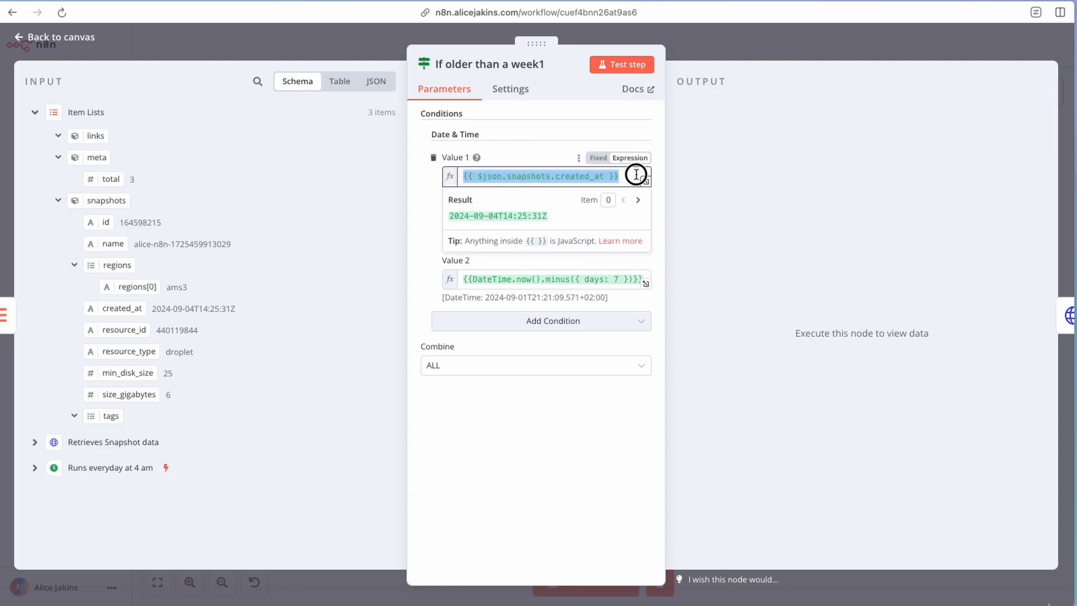
{"action": "left_click", "coordinate": [543, 154]}
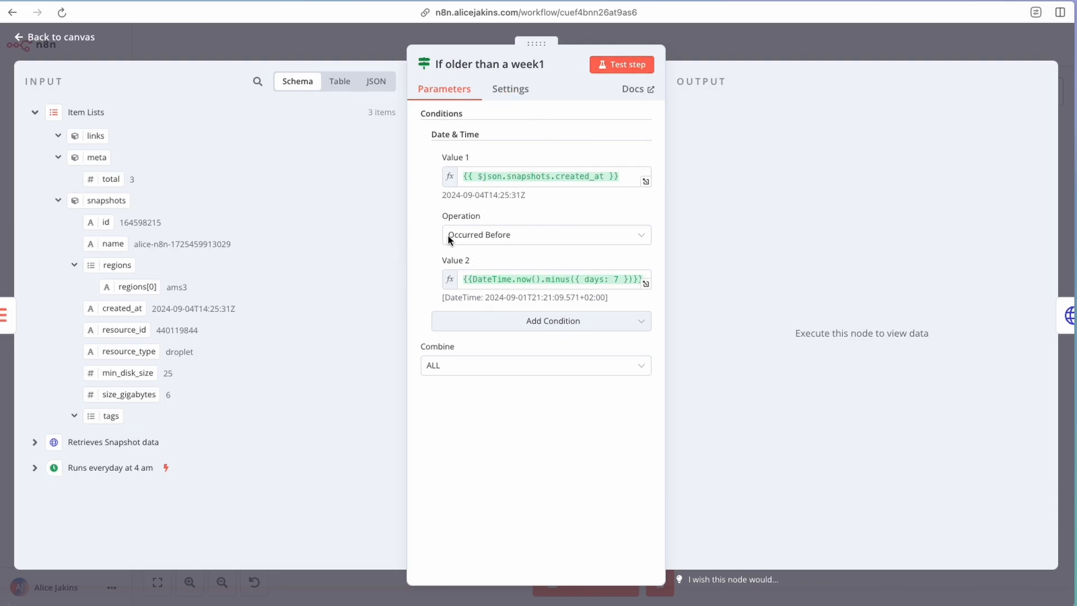
{"action": "left_click", "coordinate": [623, 65]}
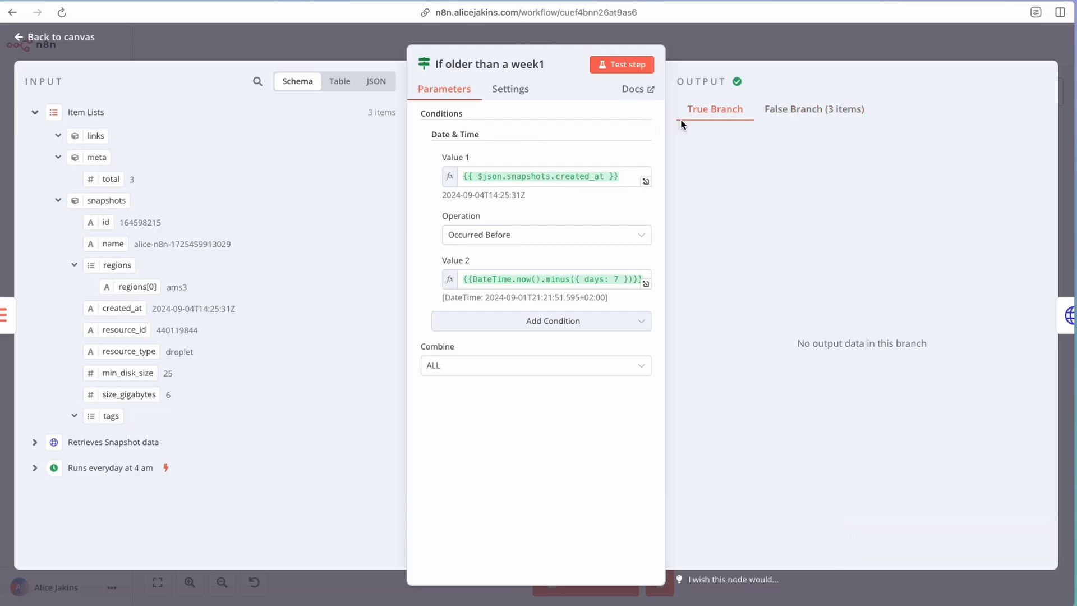
- Examine the snapshots in the False Branch output of "If older than a week1" and return to the canvas
{"action": "left_click", "coordinate": [787, 118]}
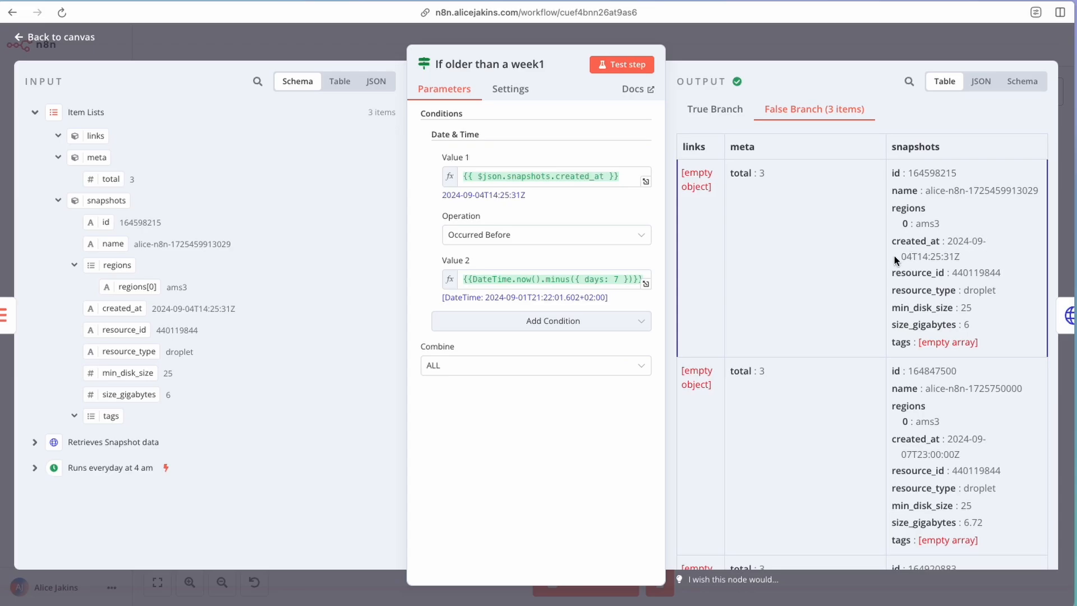
{"action": "scroll", "coordinate": [930, 381], "scroll_direction": "down", "scroll_amount": 2}
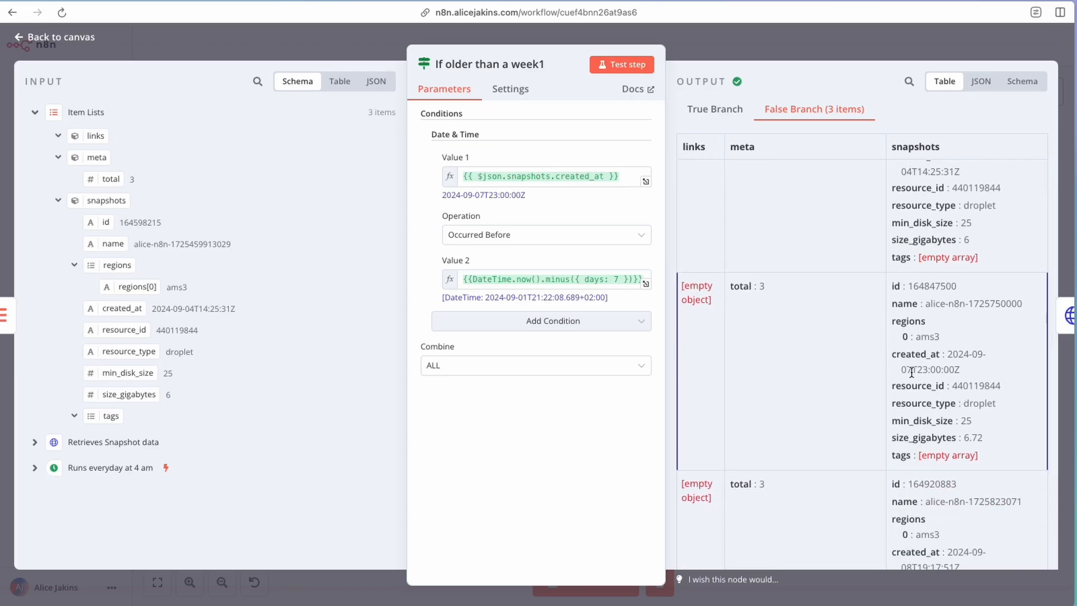
{"action": "scroll", "coordinate": [931, 382], "scroll_direction": "down", "scroll_amount": 3}
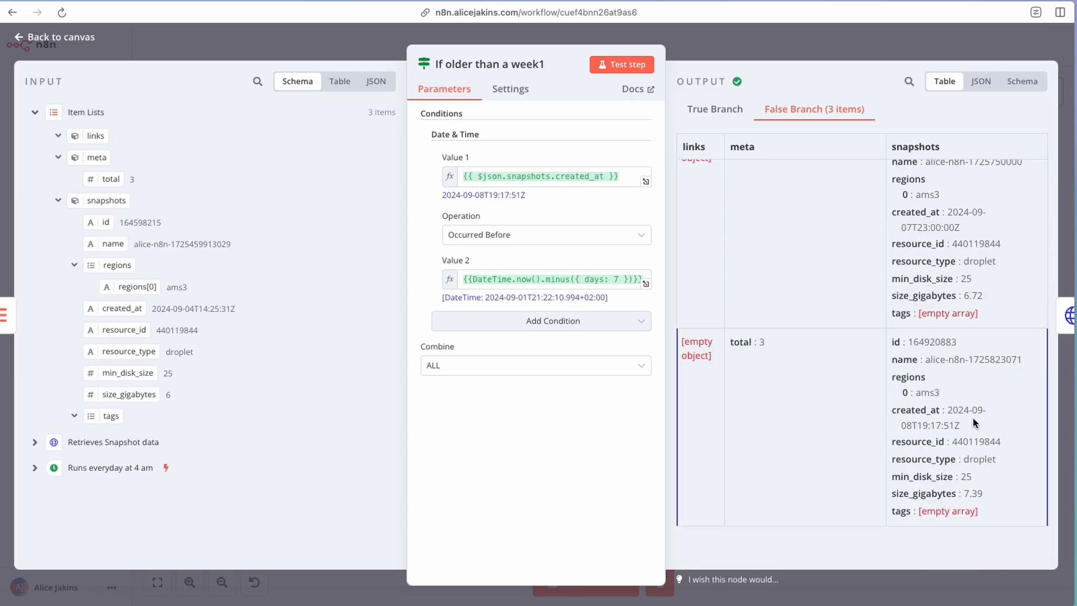
{"action": "scroll", "coordinate": [934, 394], "scroll_direction": "up", "scroll_amount": 5}
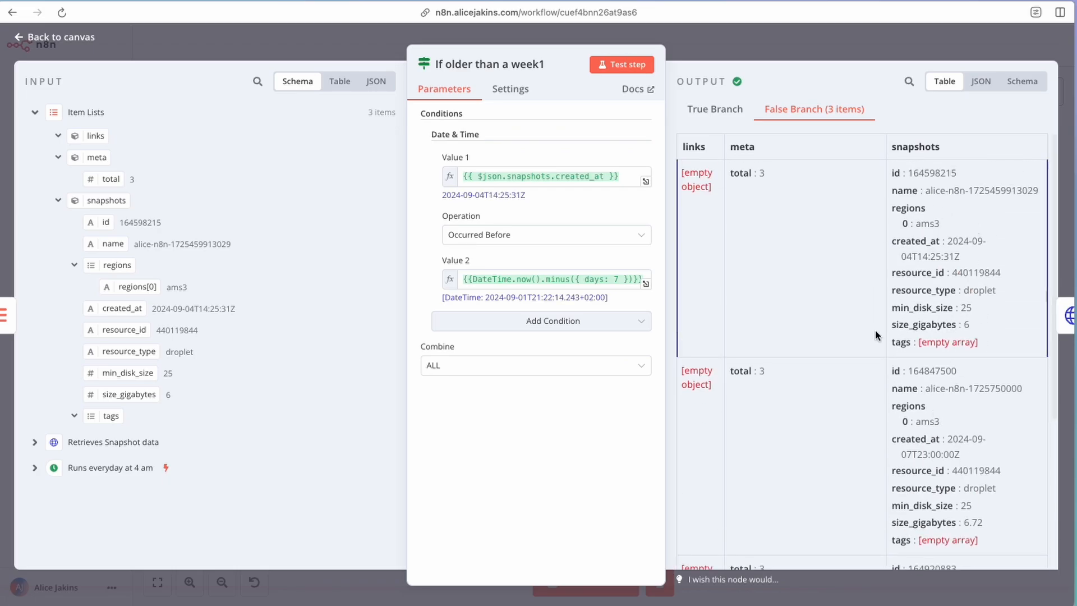
{"action": "left_click", "coordinate": [741, 50]}
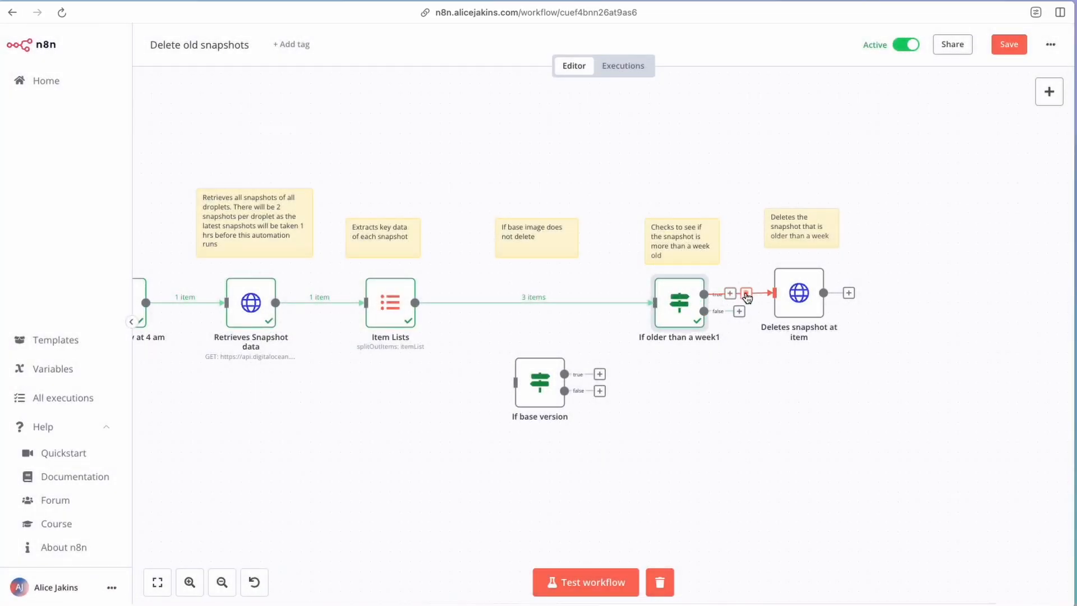
- Open the "Deletes snapshot at item" node and set its header auth credential to "Tempo DO"
{"action": "double_click", "coordinate": [794, 296]}
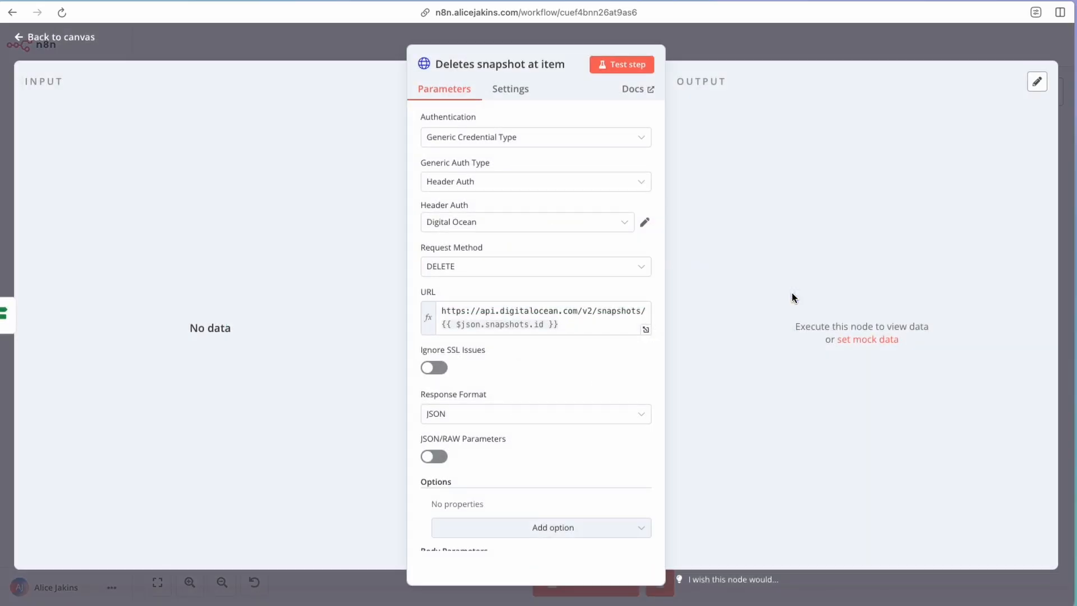
{"action": "left_click", "coordinate": [505, 232]}
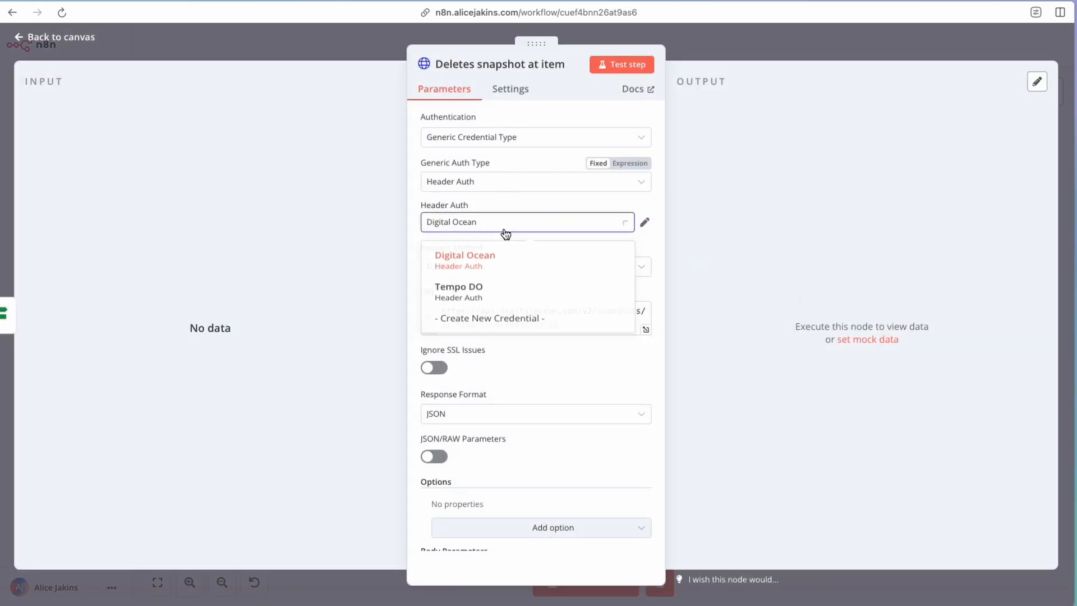
{"action": "left_click", "coordinate": [477, 292]}
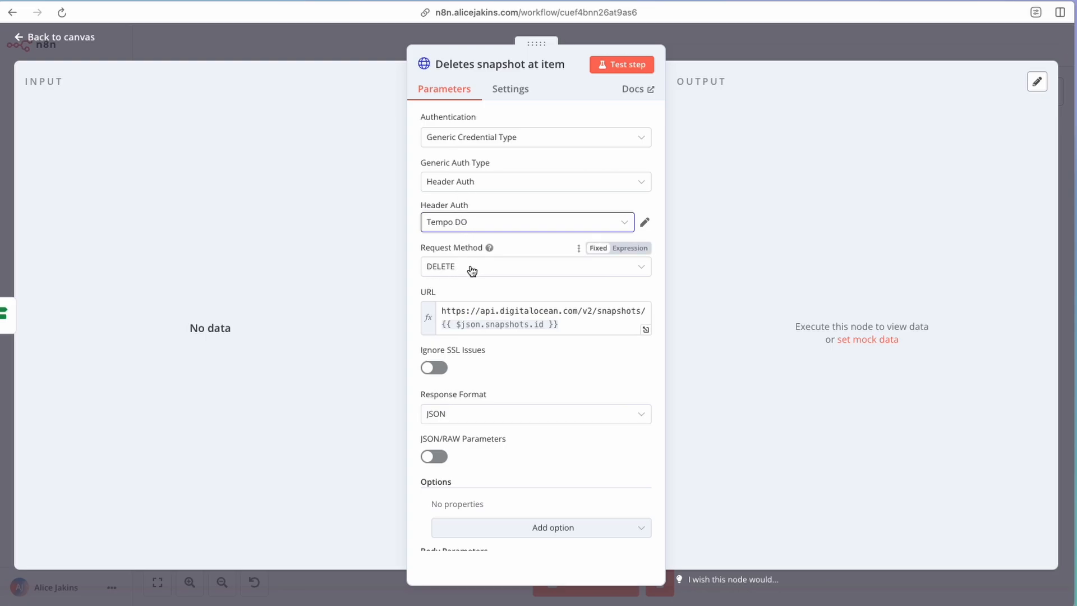
- Review the request methods, the URL with its snapshot ID expression, and the remaining parameters of "Deletes snapshot at item", then return to the canvas
{"action": "left_click", "coordinate": [497, 270]}
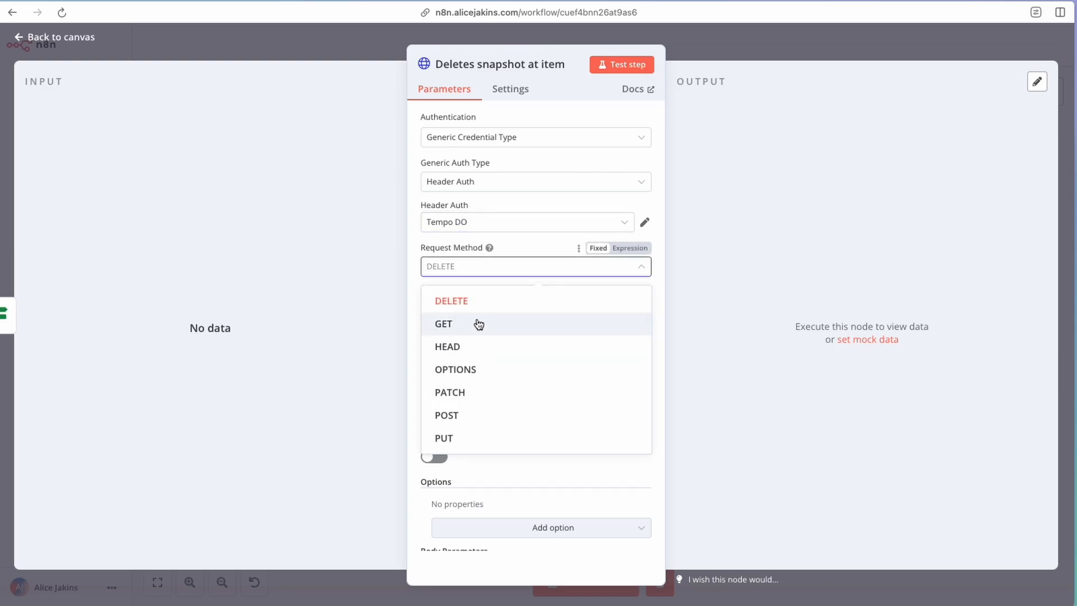
{"action": "left_click", "coordinate": [512, 249]}
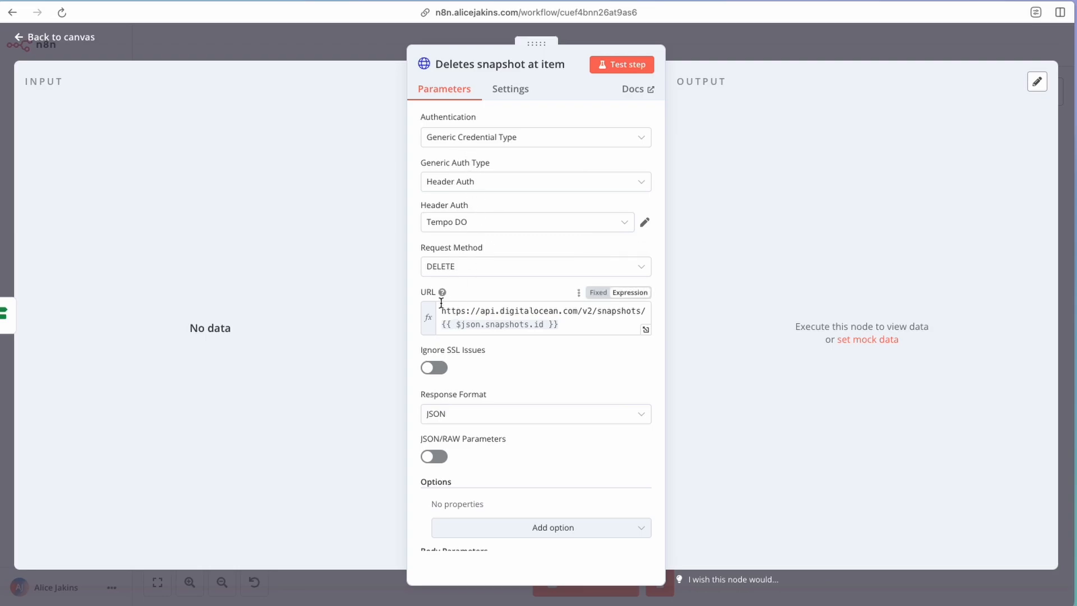
{"action": "left_click_drag", "start_coordinate": [441, 310], "coordinate": [645, 313]}
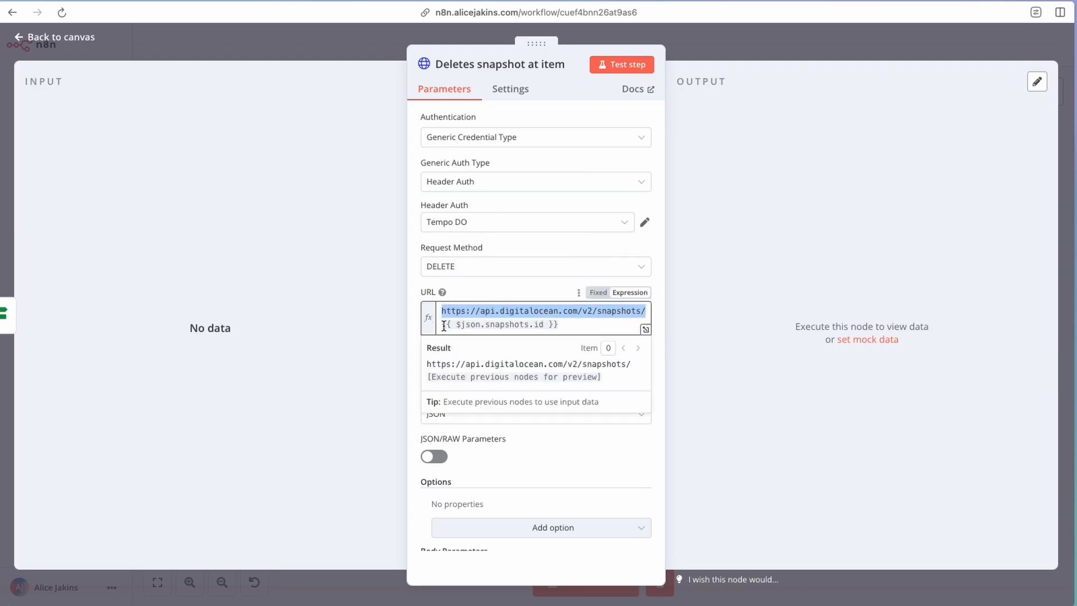
{"action": "left_click_drag", "start_coordinate": [443, 326], "coordinate": [565, 325]}
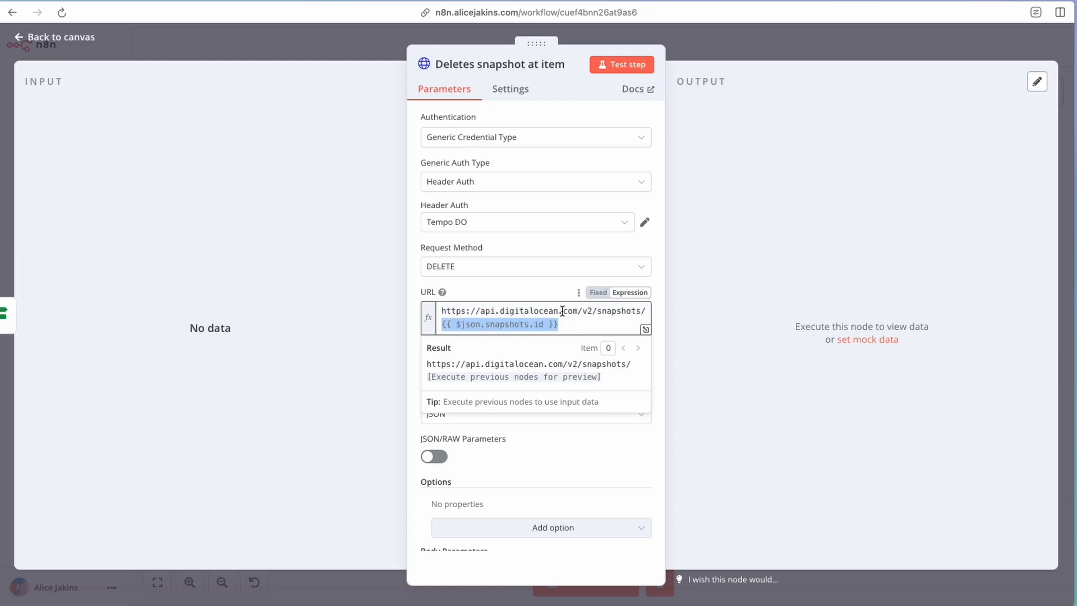
{"action": "left_click", "coordinate": [573, 324]}
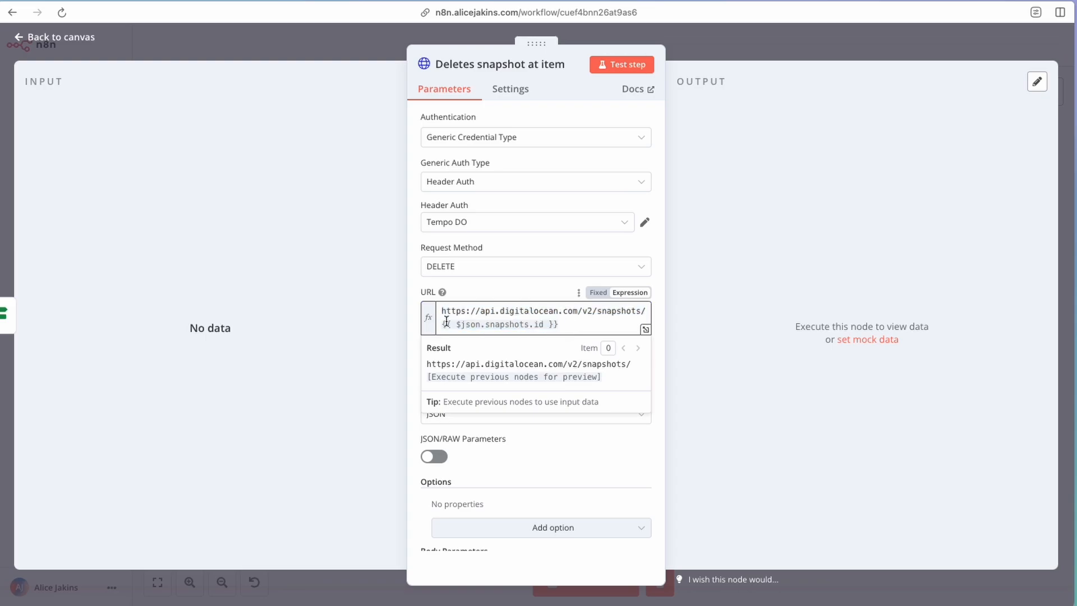
{"action": "left_click", "coordinate": [526, 298]}
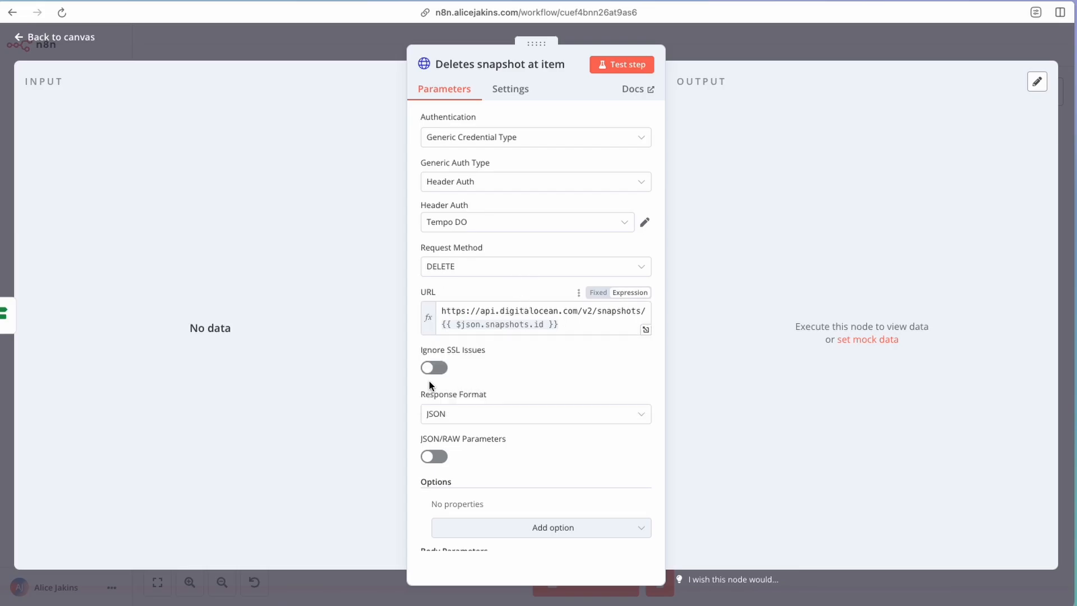
{"action": "scroll", "coordinate": [509, 442], "scroll_direction": "down", "scroll_amount": 3}
{"action": "scroll", "coordinate": [510, 442], "scroll_direction": "up", "scroll_amount": 3}
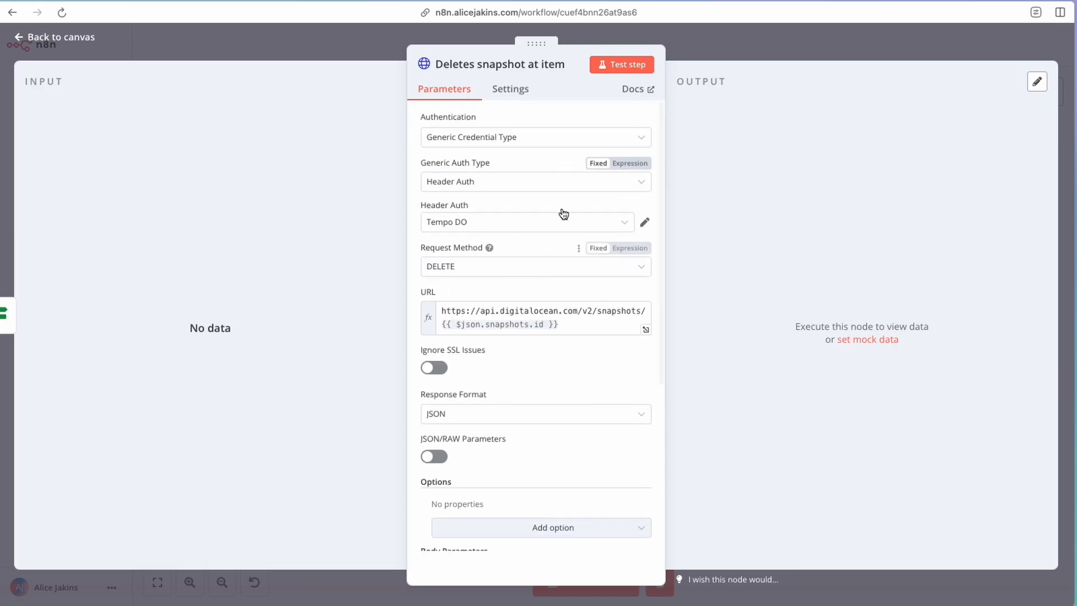
{"action": "left_click", "coordinate": [689, 48]}
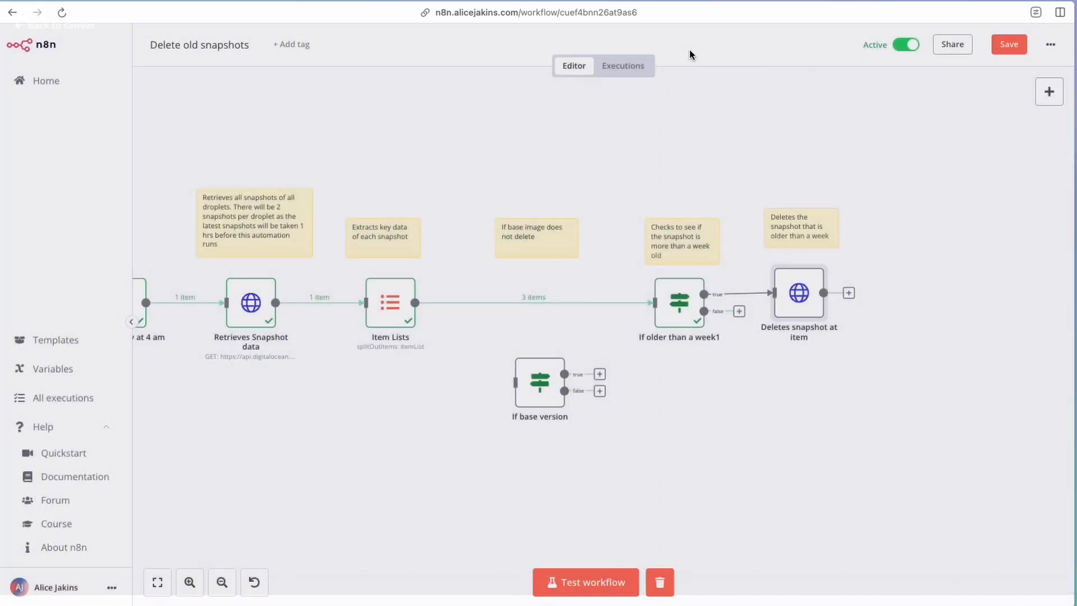
- Review the date conditions of the "If older than a week1" node, including its 7-day Value 2 expression, and return to the canvas
{"action": "mouse_move", "coordinate": [682, 310]}
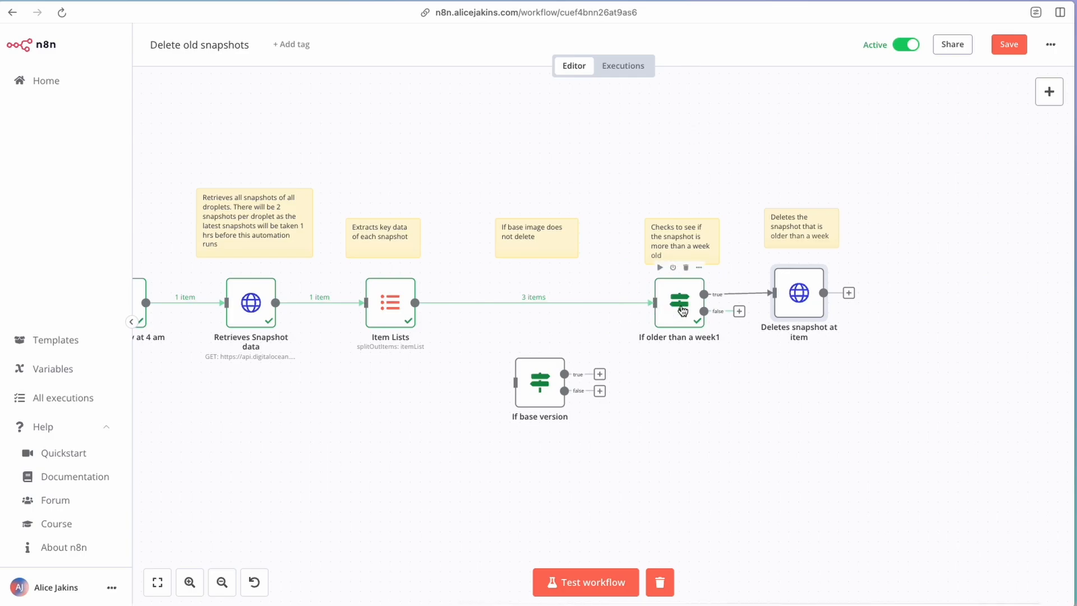
{"action": "double_click", "coordinate": [686, 310]}
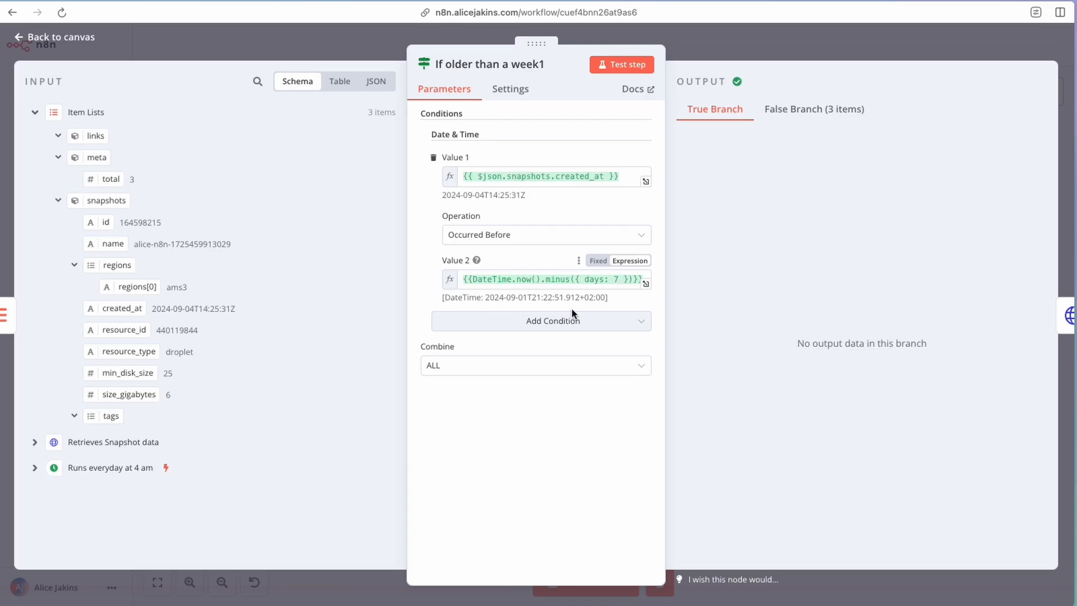
{"action": "left_click", "coordinate": [712, 52]}
- Look over the whole chain of nodes in the "Delete old snapshots" workflow and save it
{"action": "scroll", "coordinate": [438, 305], "scroll_direction": "left", "scroll_amount": 5}
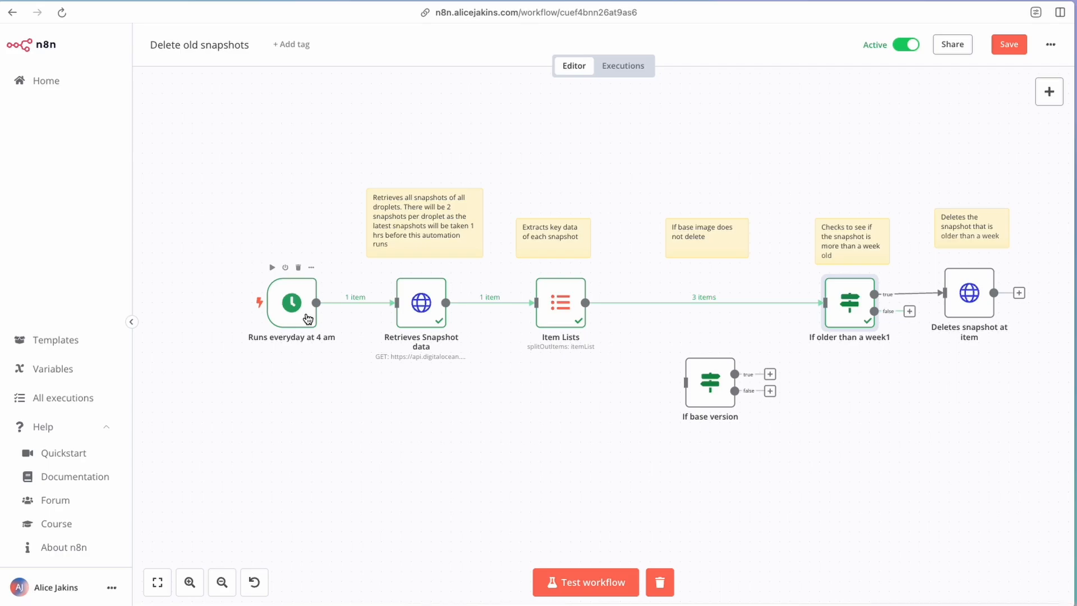
{"action": "scroll", "coordinate": [522, 422], "scroll_direction": "right", "scroll_amount": 2}
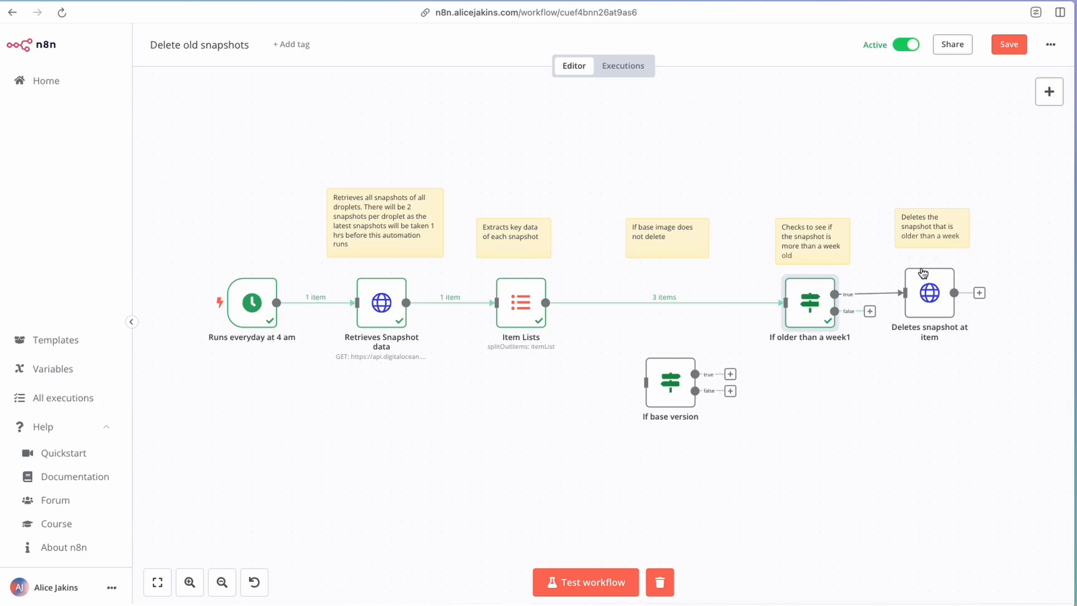
{"action": "left_click", "coordinate": [1022, 45]}
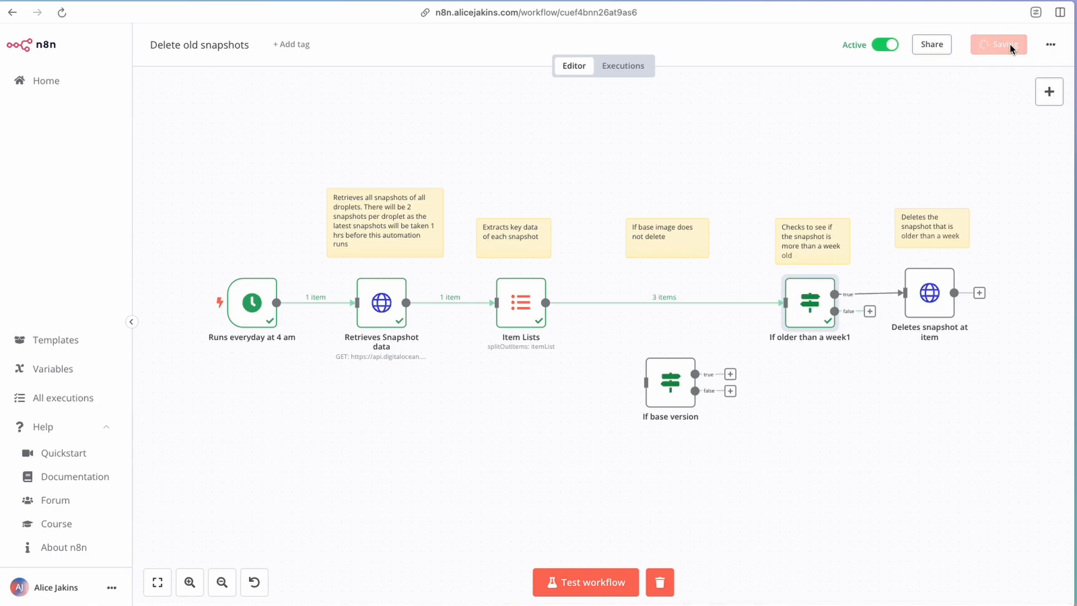
- Open the "n8n Snapshot Back Up" workflow from the workflow list and look over its three nodes
{"action": "left_click", "coordinate": [46, 86]}
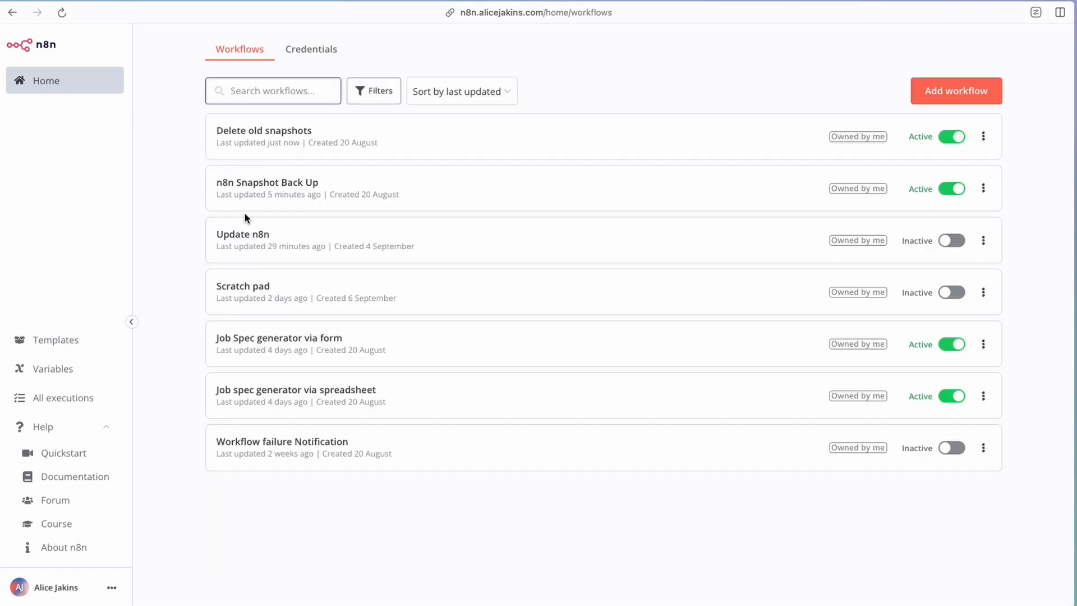
{"action": "left_click", "coordinate": [264, 184]}
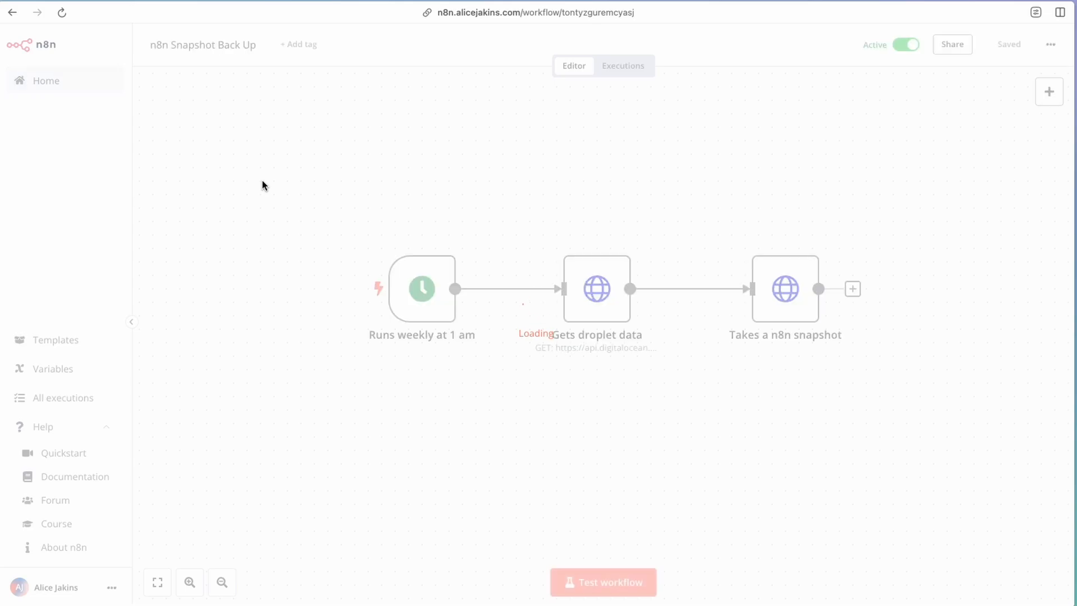
{"action": "mouse_move", "coordinate": [426, 268]}
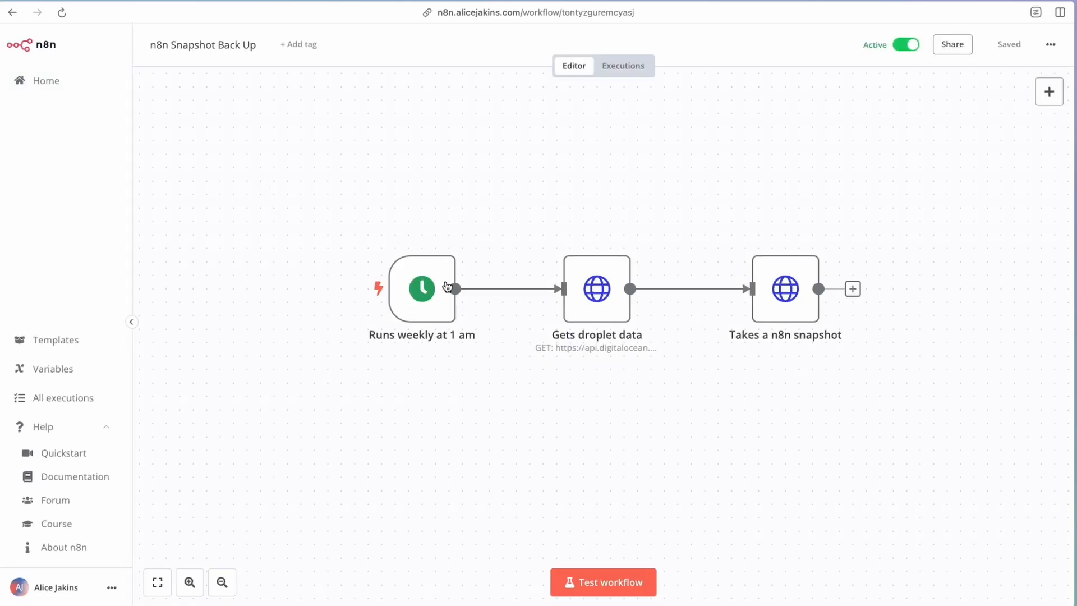
{"action": "mouse_move", "coordinate": [621, 286]}
{"action": "mouse_move", "coordinate": [797, 299]}
{"action": "mouse_move", "coordinate": [761, 243]}
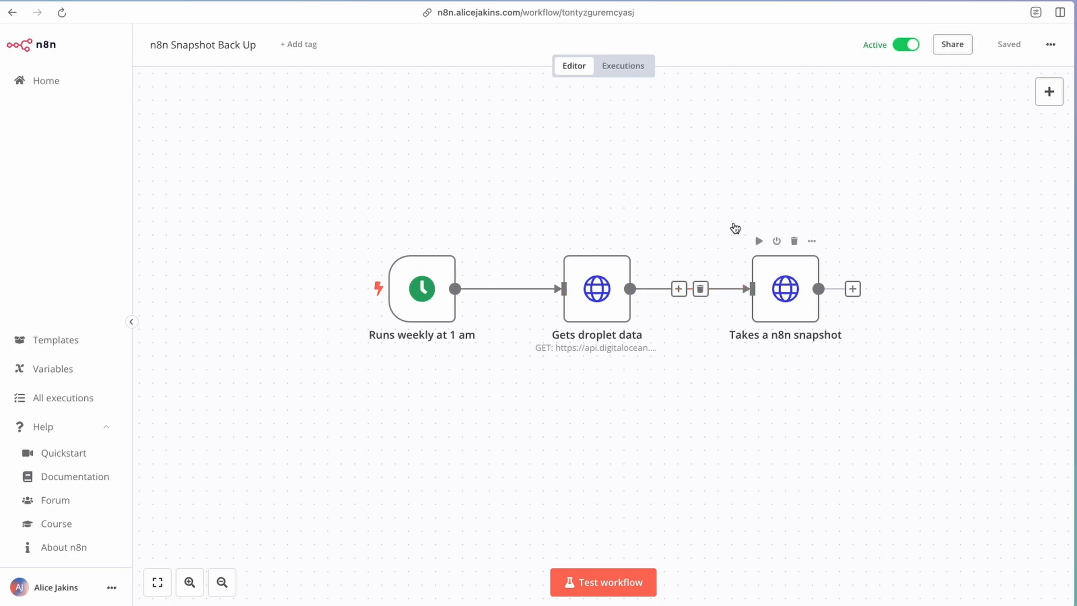
- Switch to DigitalOcean, open the n8n droplet's Snapshots page, and review the snapshot options and the list of existing snapshots
{"action": "left_click", "coordinate": [1, 172]}
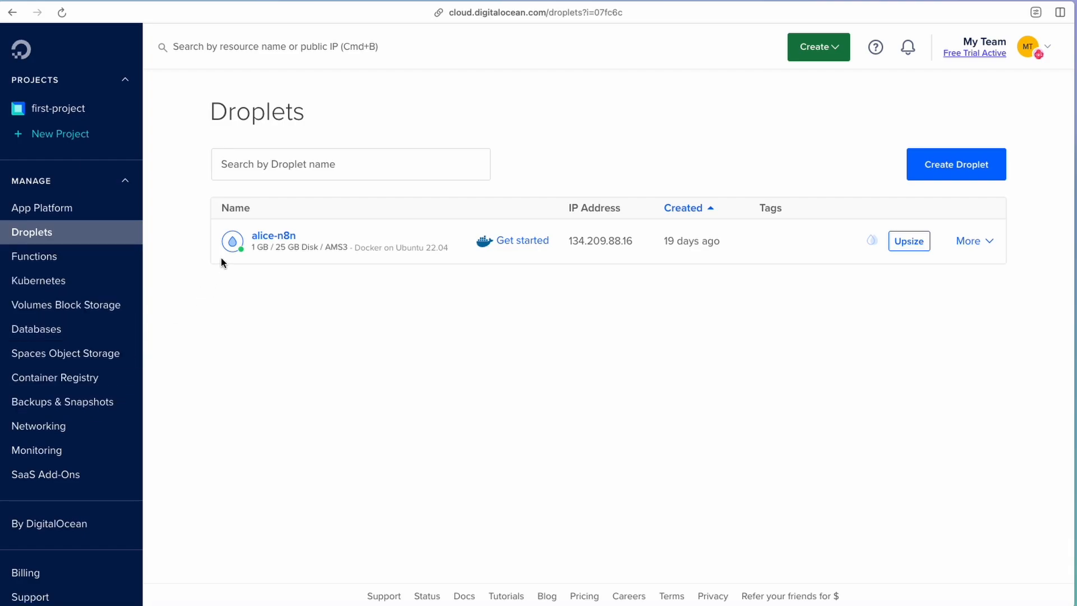
{"action": "left_click", "coordinate": [286, 237]}
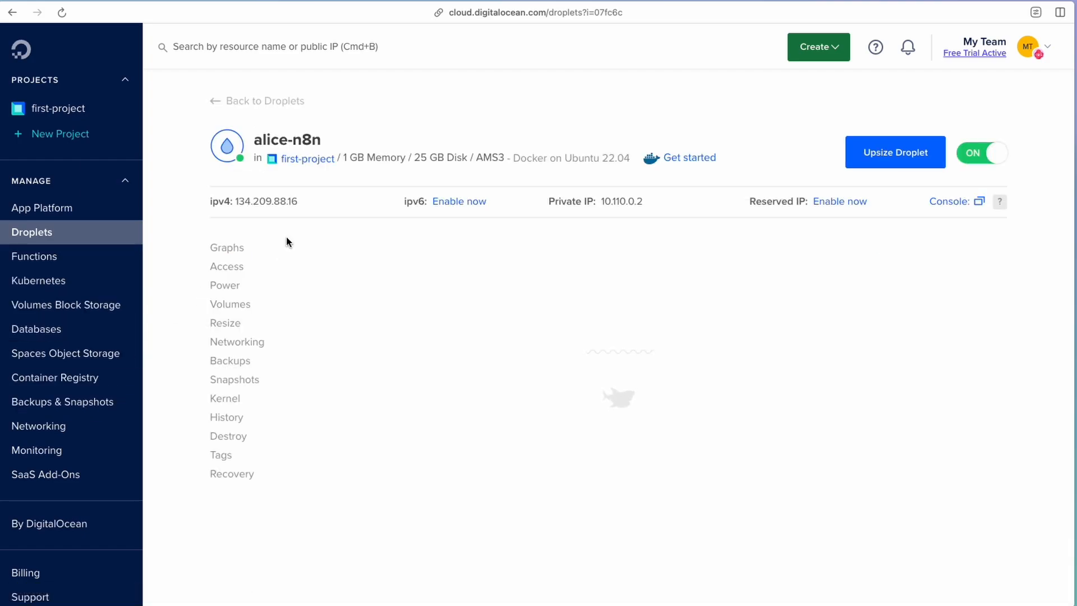
{"action": "left_click", "coordinate": [232, 381]}
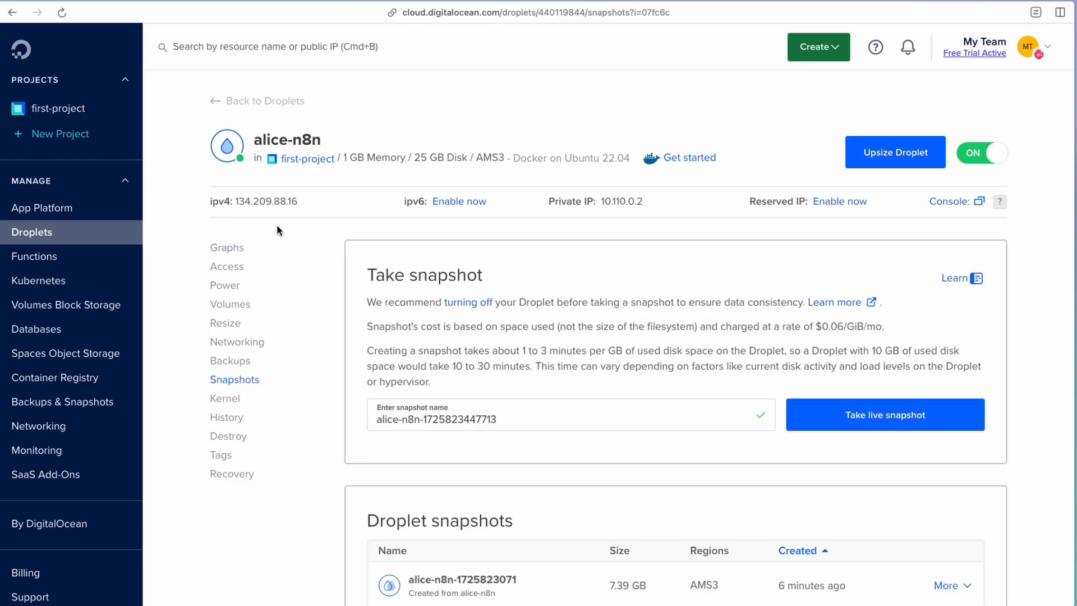
{"action": "scroll", "coordinate": [534, 416], "scroll_direction": "down", "scroll_amount": 4}
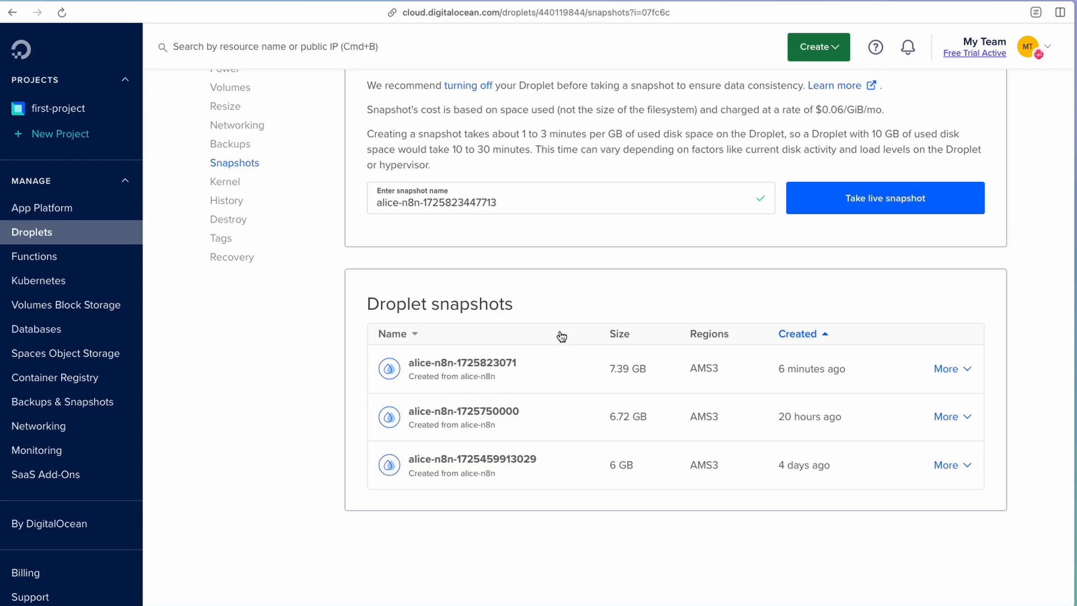
{"action": "scroll", "coordinate": [561, 337], "scroll_direction": "up", "scroll_amount": 3}
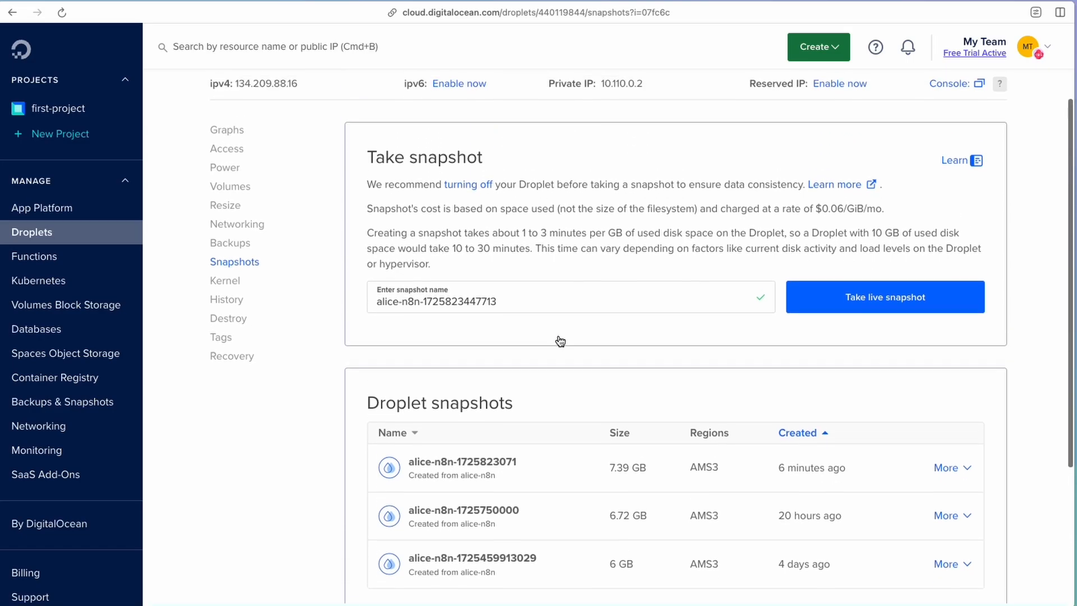
{"action": "scroll", "coordinate": [560, 341], "scroll_direction": "down", "scroll_amount": 1}
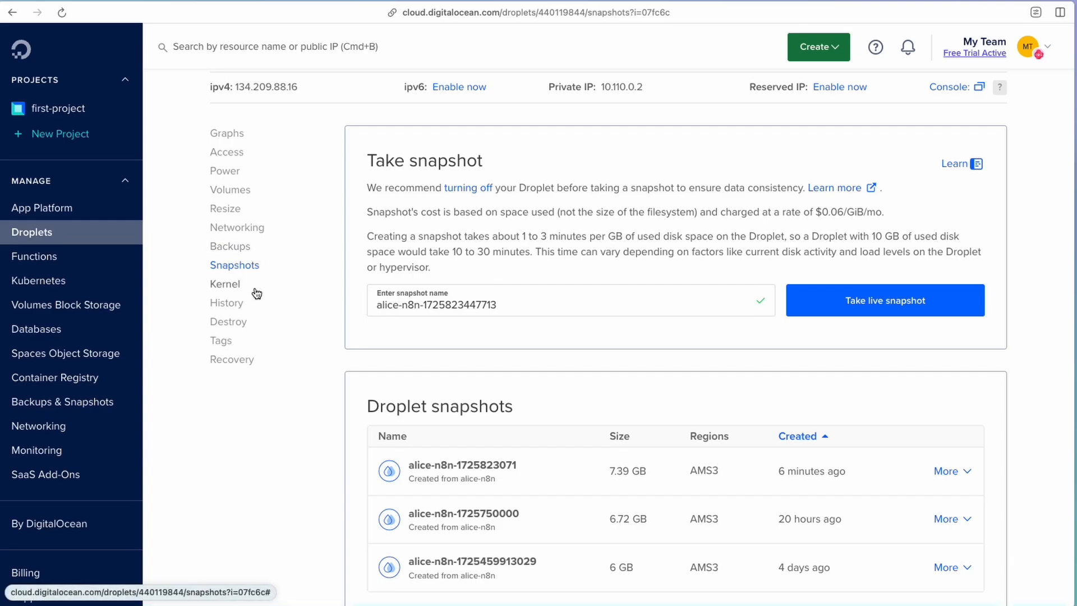
{"action": "scroll", "coordinate": [254, 292], "scroll_direction": "down", "scroll_amount": 2}
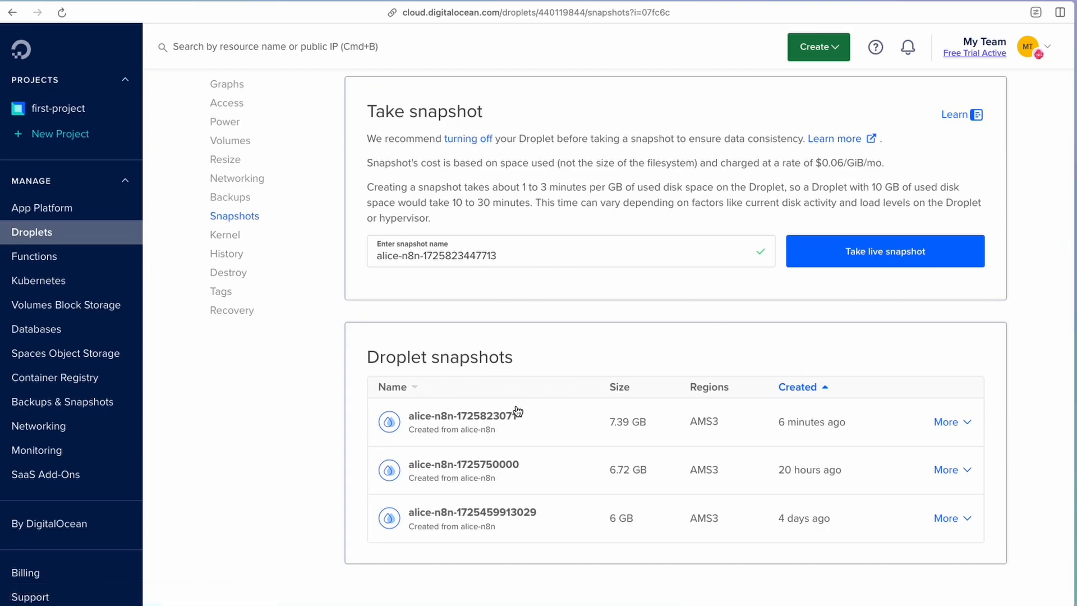
- Examine the actions available for the most recent droplet snapshot, including Restore Droplet, and dismiss them without choosing one
{"action": "left_click", "coordinate": [968, 425]}
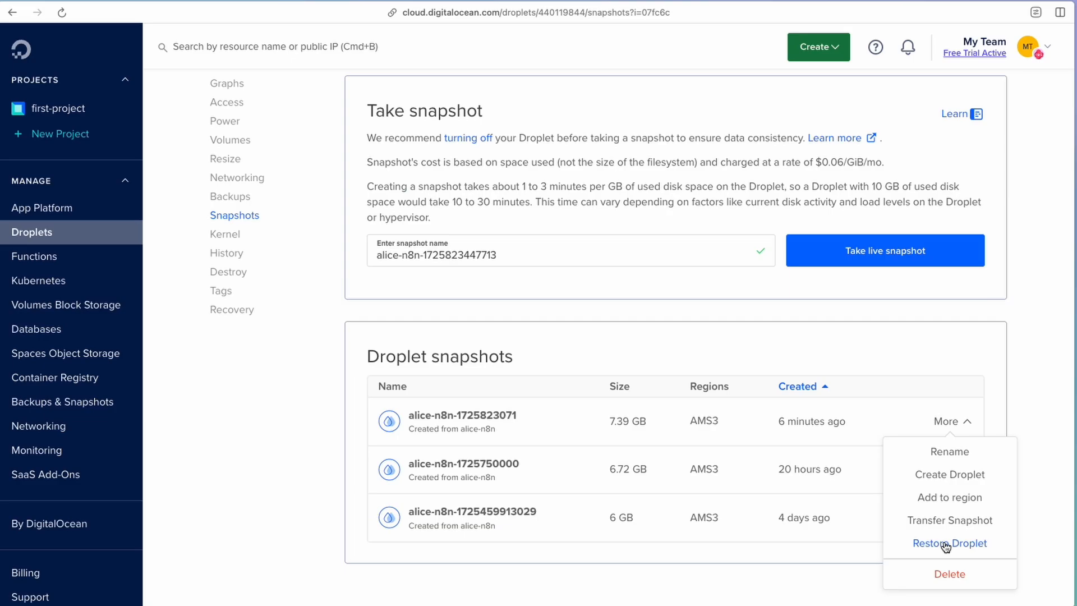
{"action": "left_click", "coordinate": [934, 355]}
{"action": "left_click", "coordinate": [968, 423]}
{"action": "left_click", "coordinate": [869, 355]}
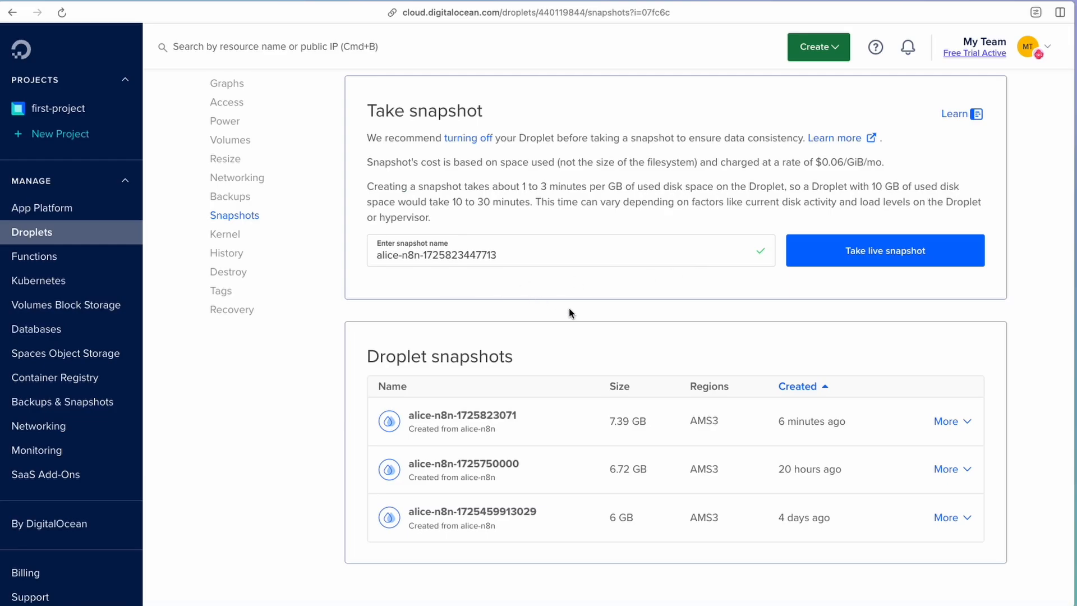
- Switch back to n8n, review the parameters of the "Gets droplet data" node in "n8n Snapshot Back Up", and return to the canvas
{"action": "scroll", "coordinate": [568, 312], "scroll_direction": "up", "scroll_amount": 1}
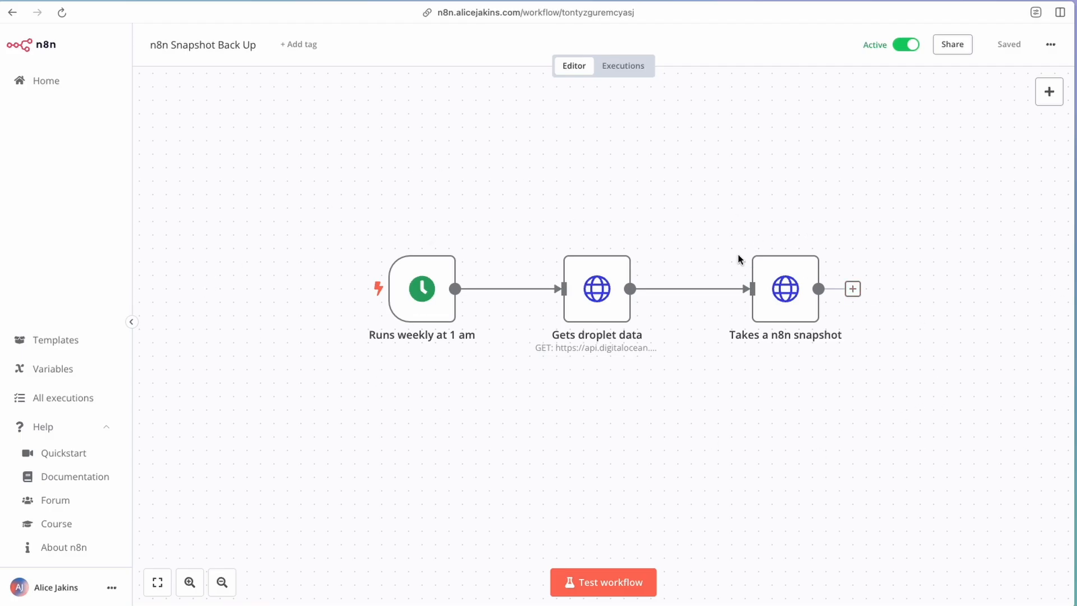
{"action": "double_click", "coordinate": [592, 306]}
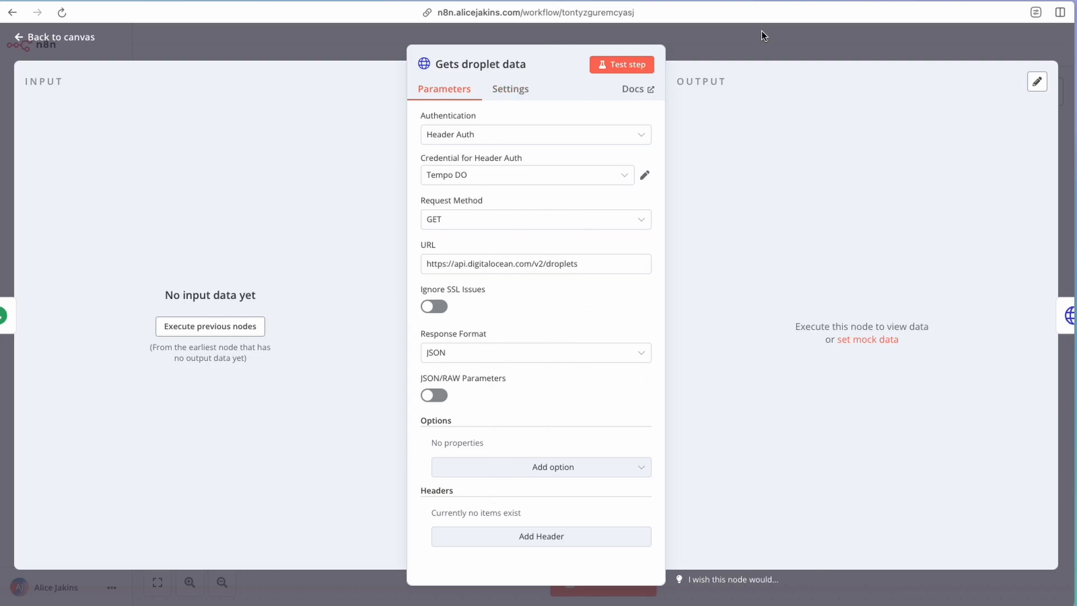
{"action": "left_click", "coordinate": [746, 41]}
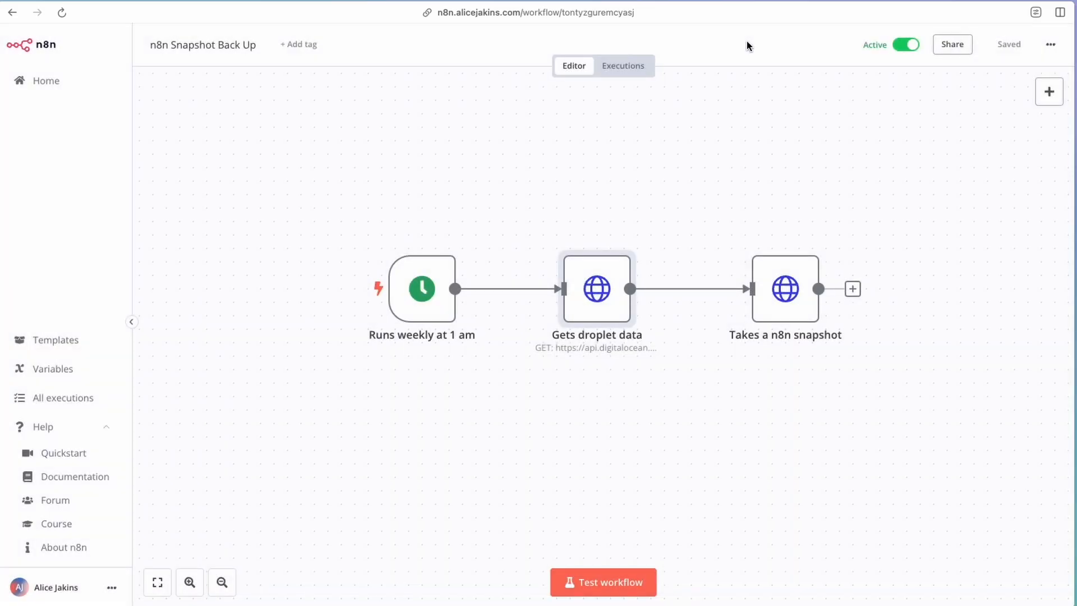